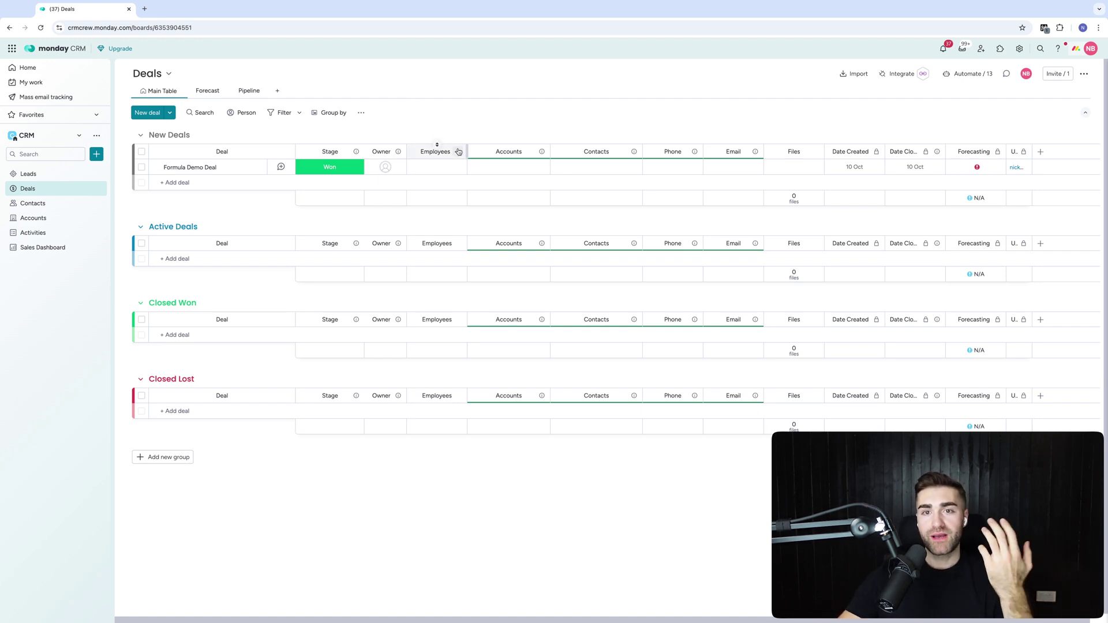
Step: Add a Formula column right of Employees by searching 'form' under More columns
left_click(1041, 154)
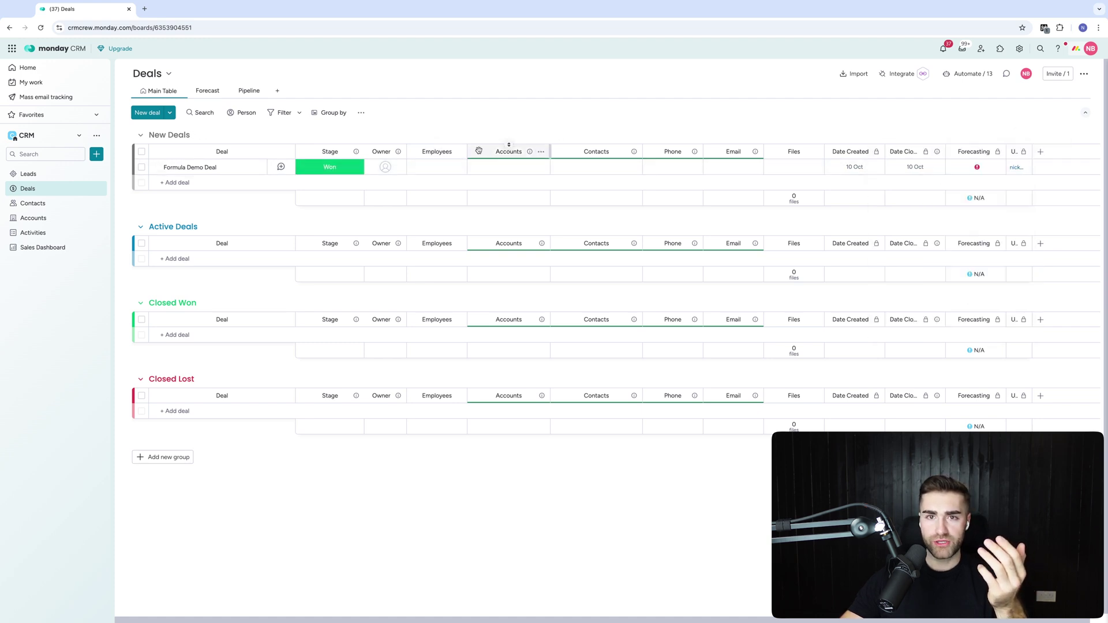
left_click(458, 153)
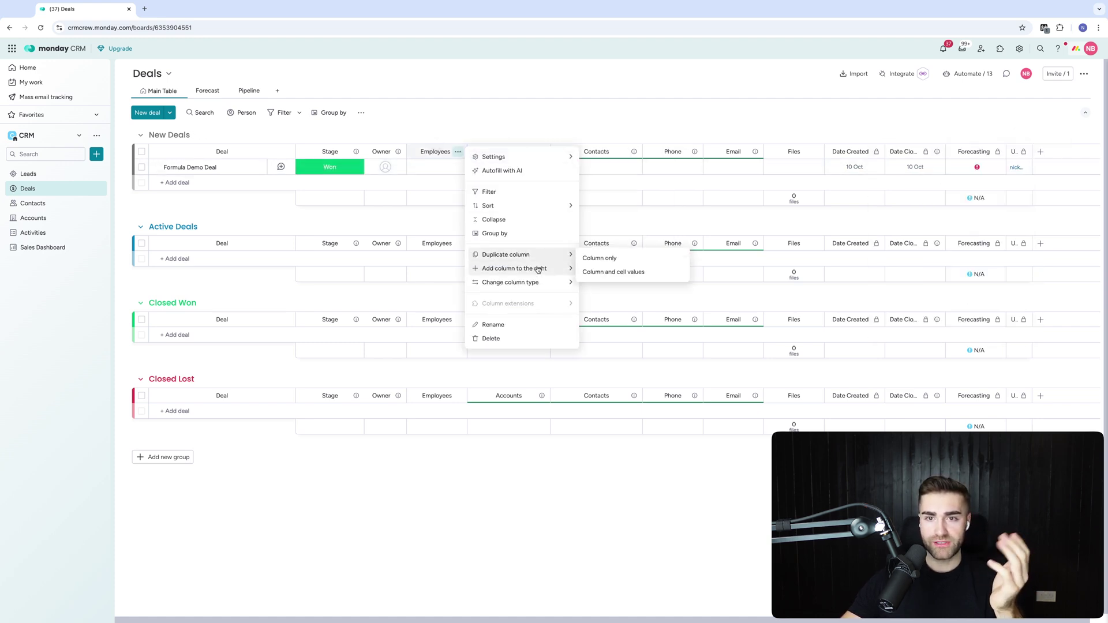
mouse_move(542, 270)
left_click(601, 376)
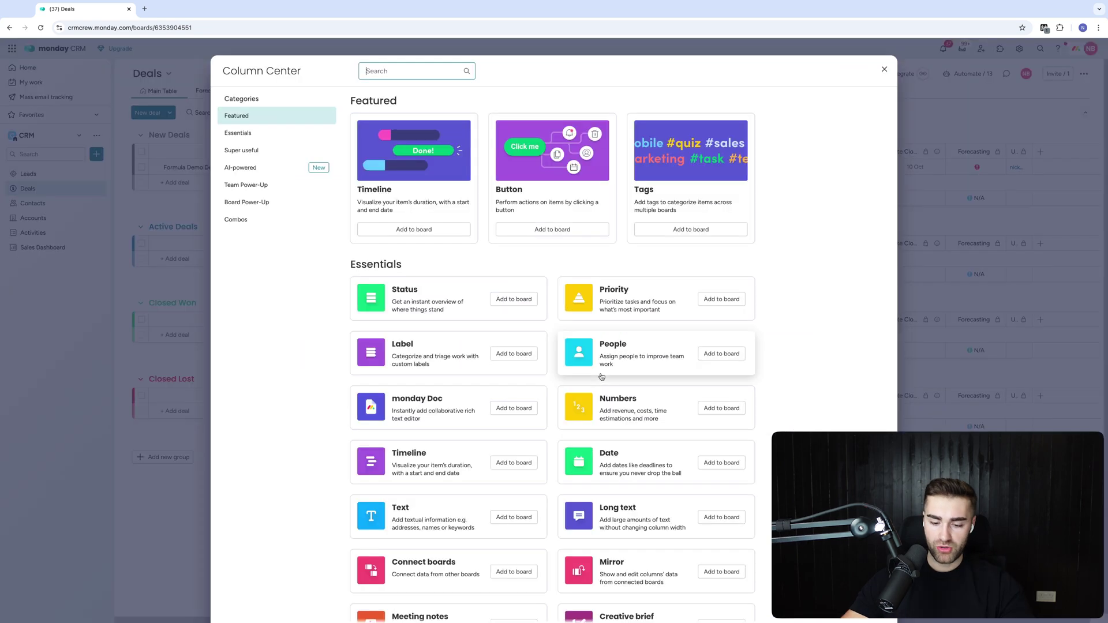
type("form")
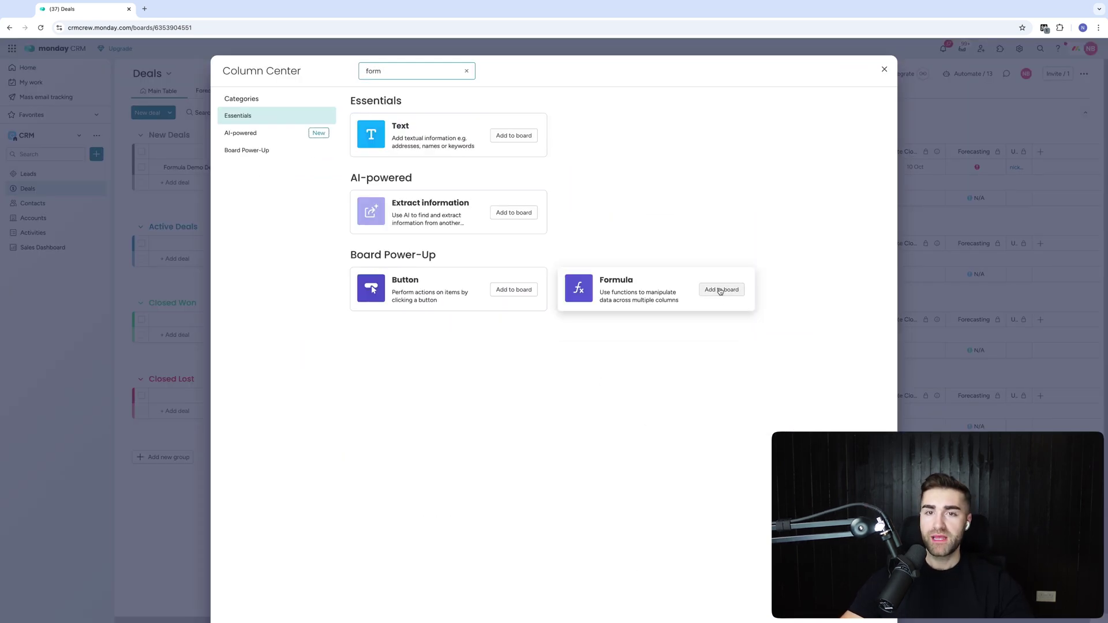
left_click(720, 289)
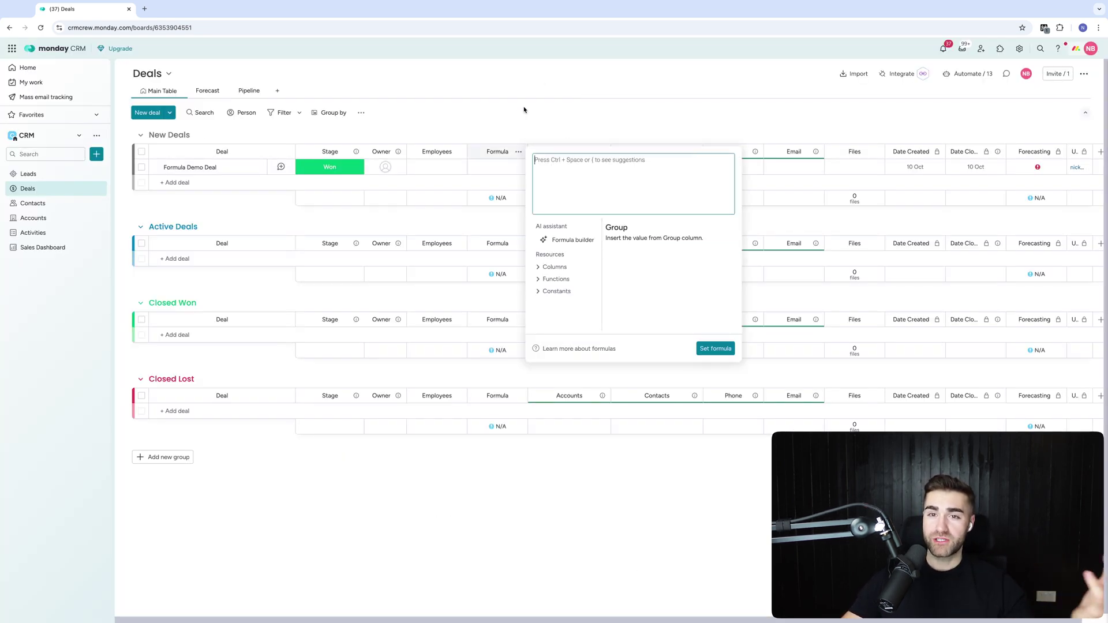
left_click(518, 155)
left_click(518, 152)
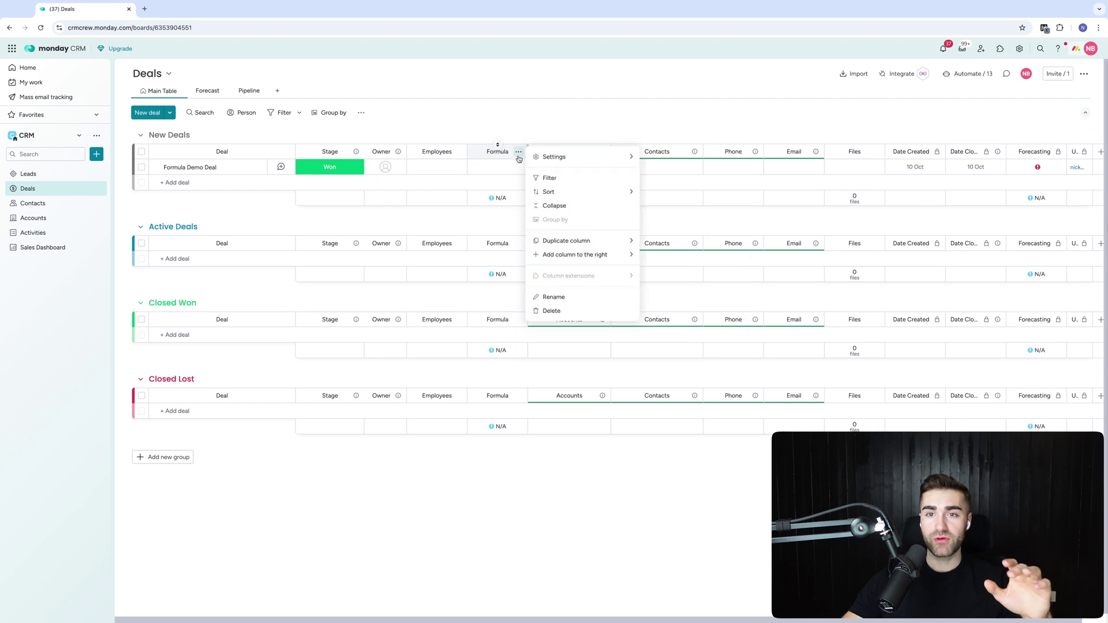
left_click(500, 114)
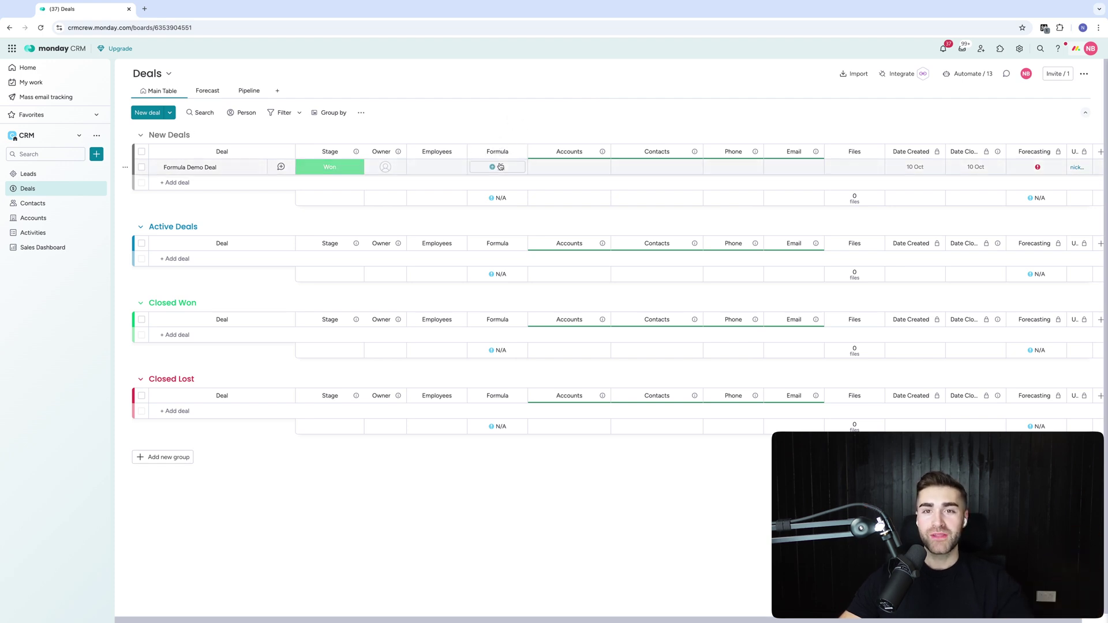
Step: Set Formula Demo Deal's Employees value to 1,200
left_click(502, 168)
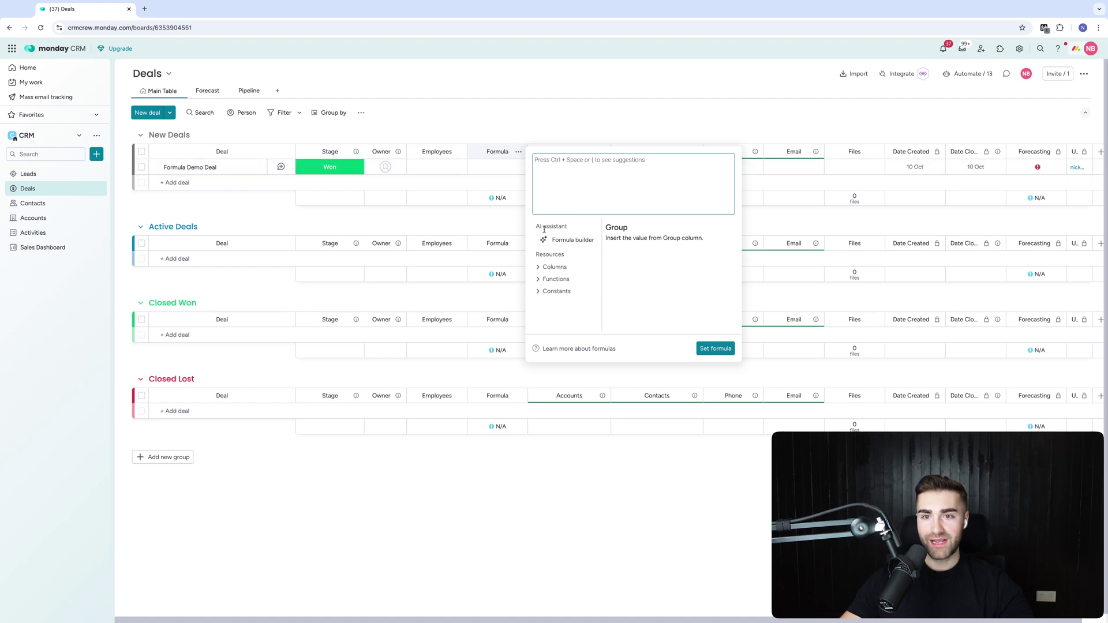
key("Escape")
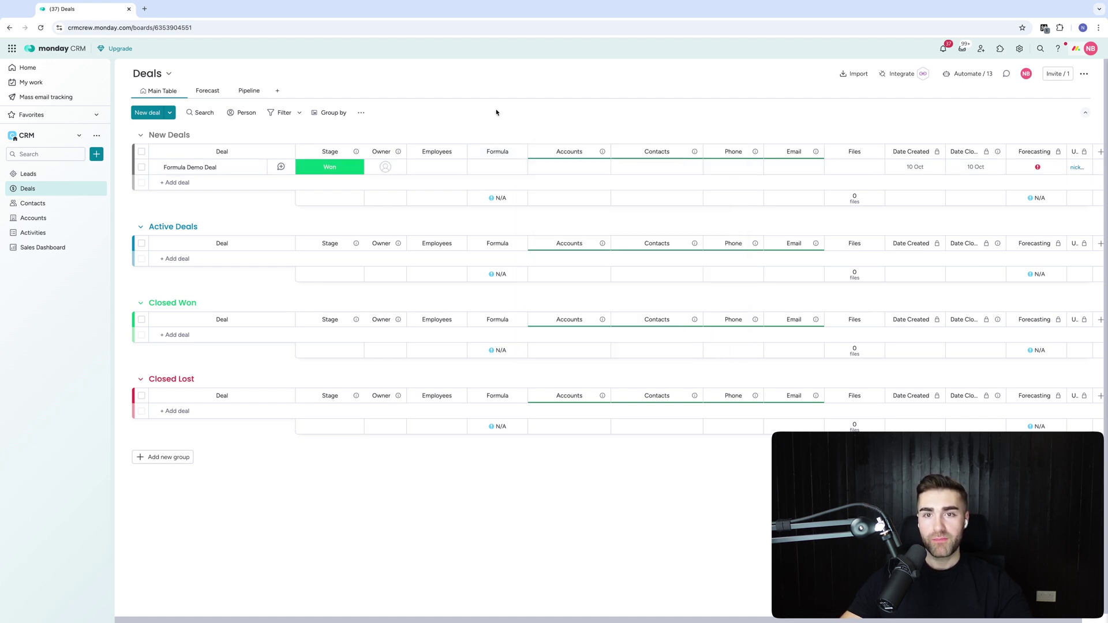
left_click(429, 168)
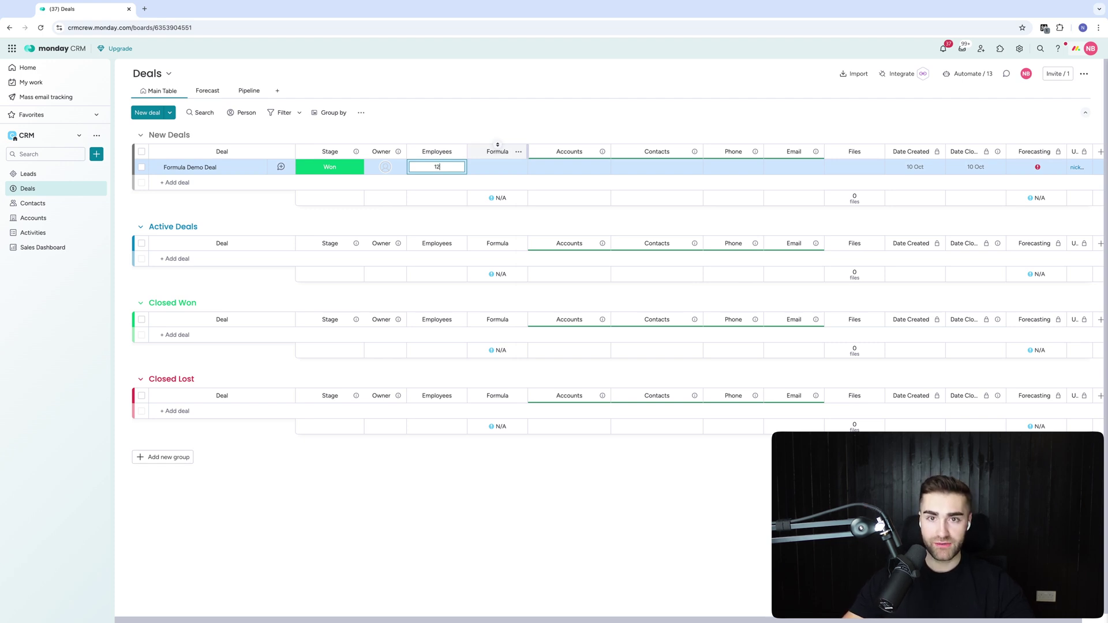
key("Return")
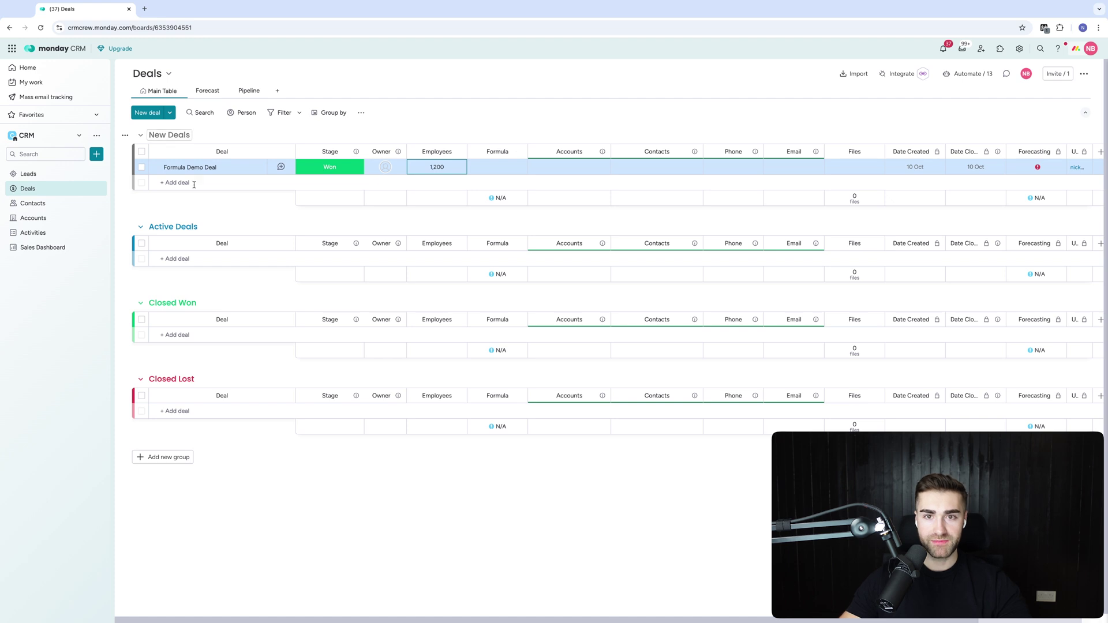
Step: Reopen the deal's formula editor and view the columns available to formulas
left_click(497, 167)
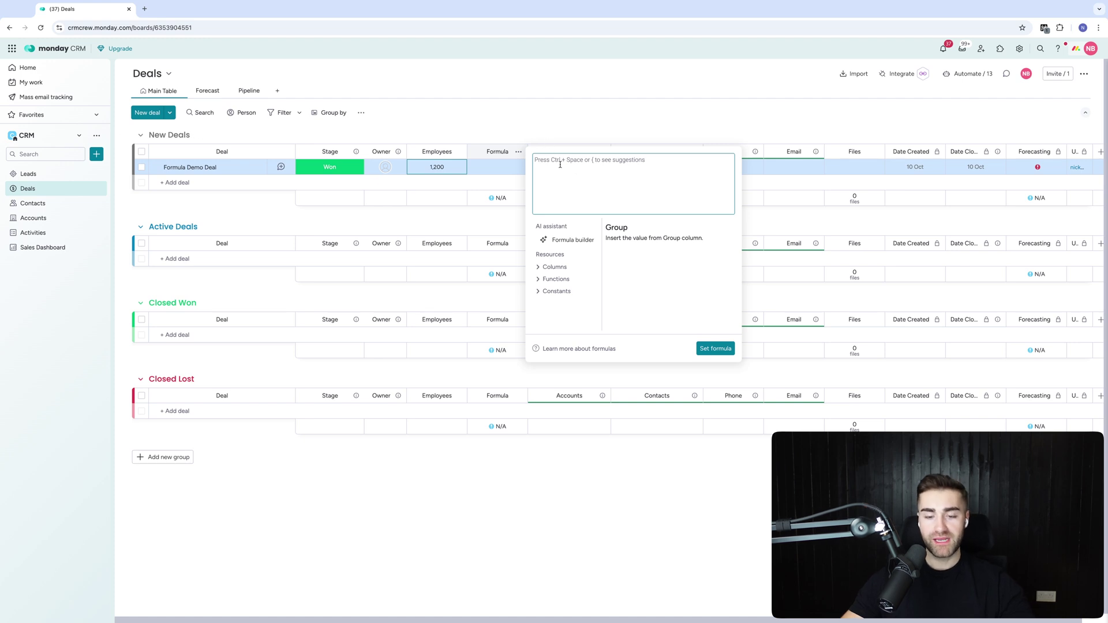
left_click(554, 267)
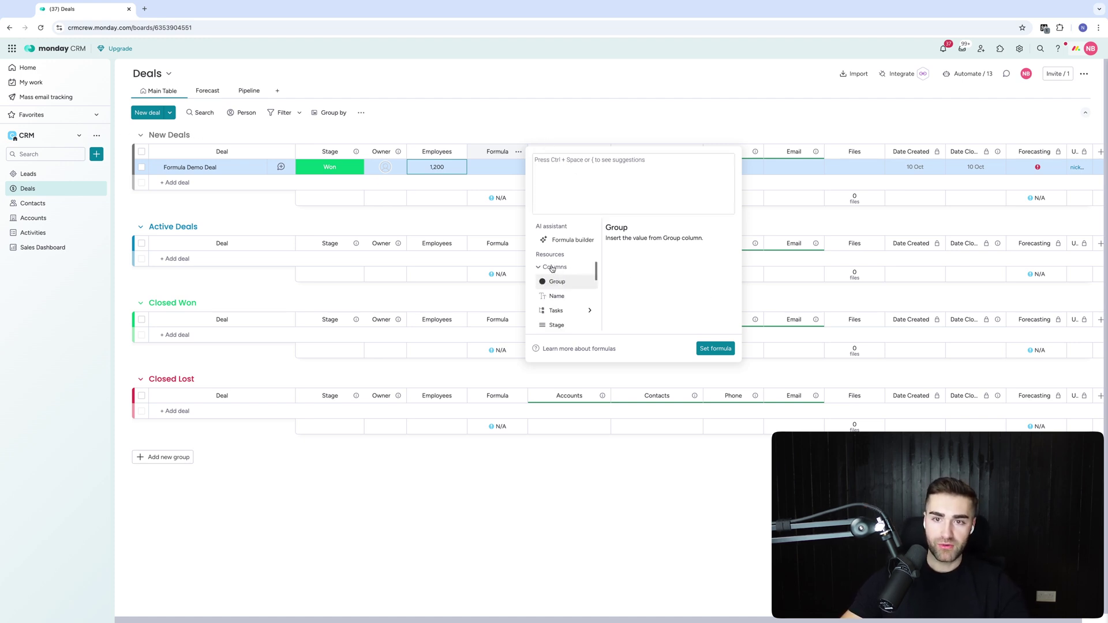
left_click(554, 268)
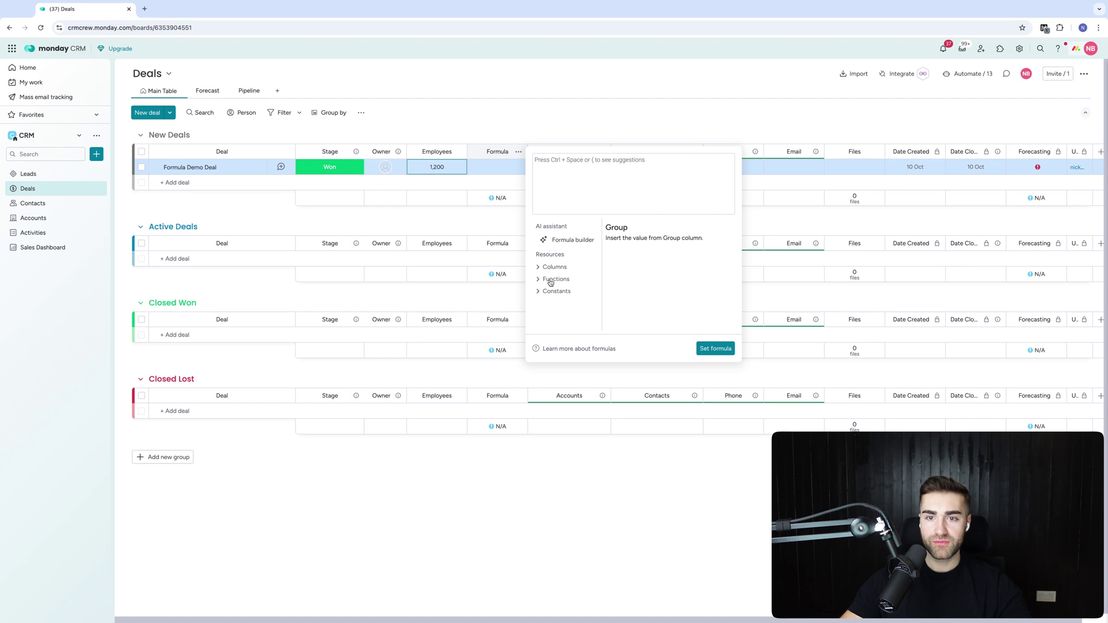
Step: Have the AI builder create a $5-per-employee deal value, {Employees} * 5, and apply it
left_click(557, 243)
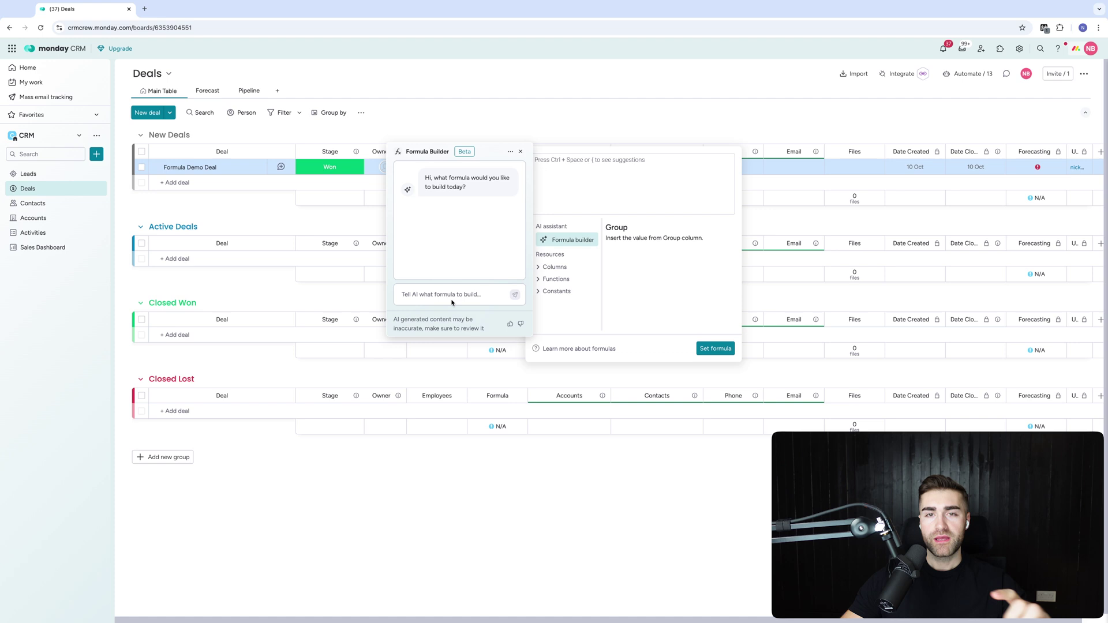
left_click(451, 295)
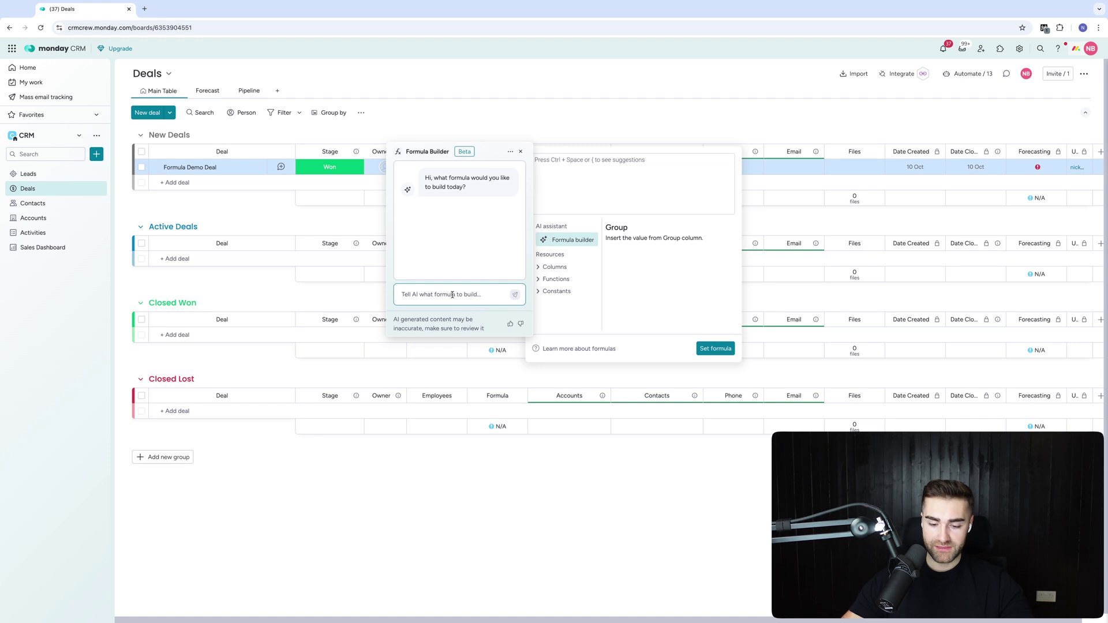
type("please create a formula")
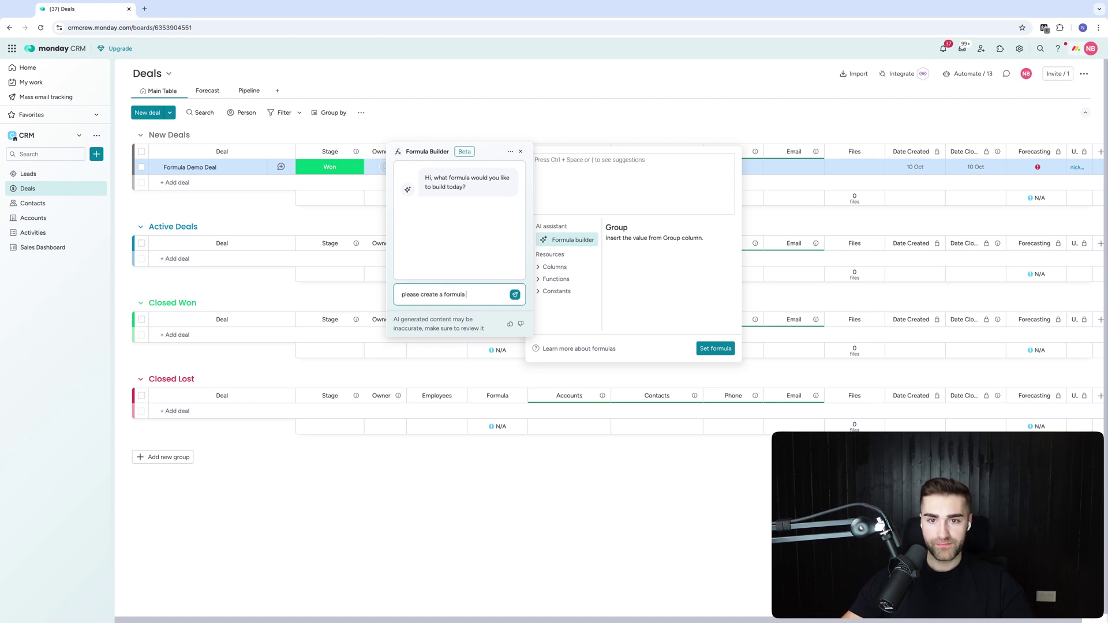
type(" to work out the ")
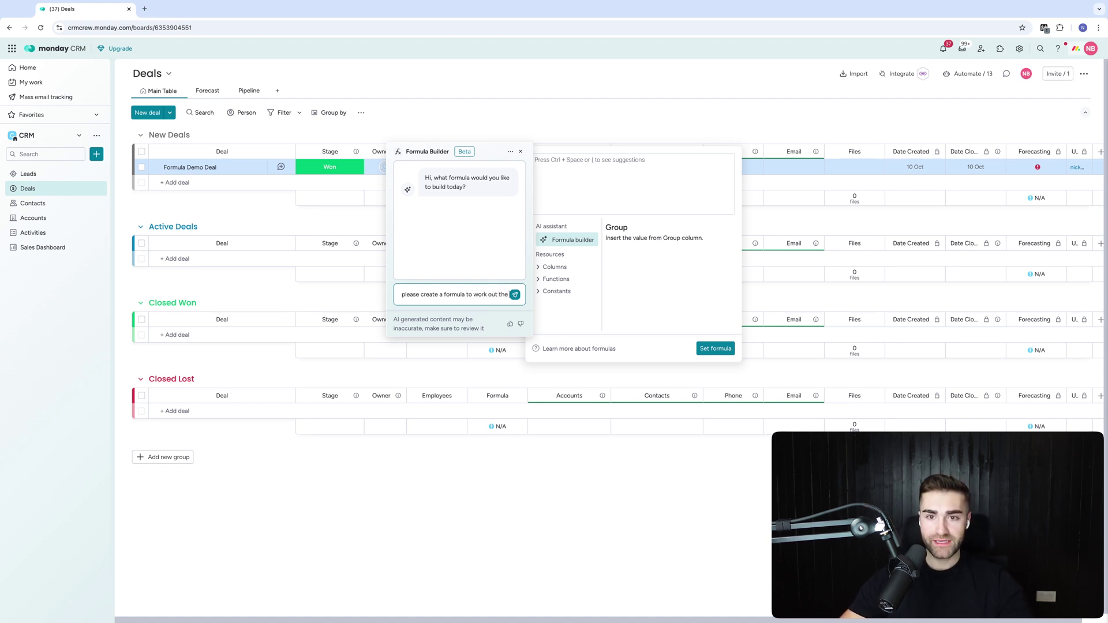
type("deal value based on the number of e")
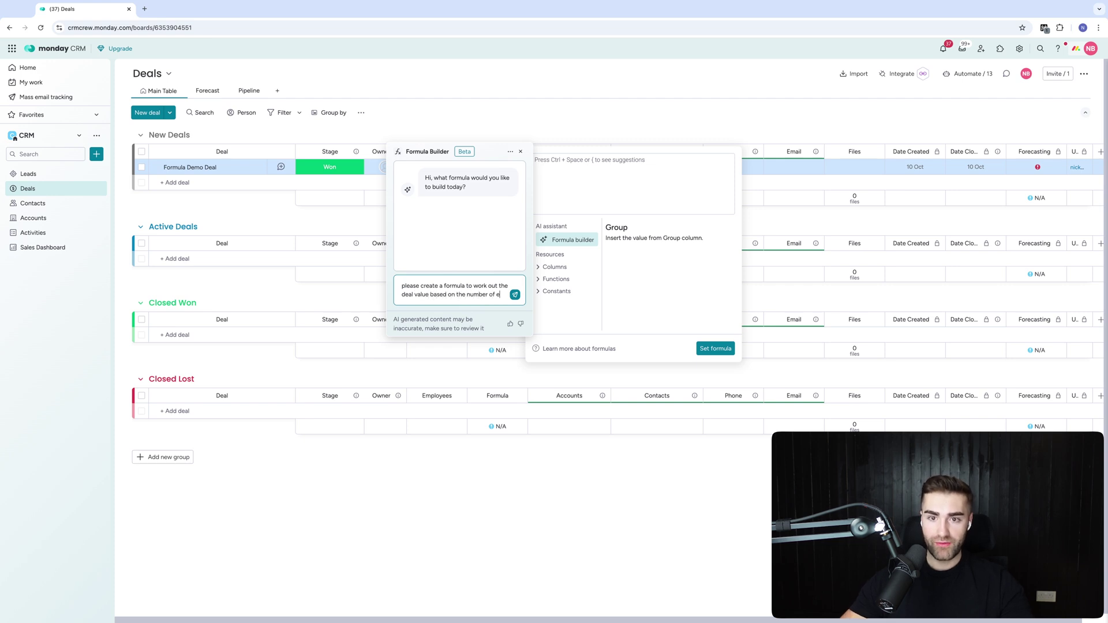
type("mployees, where each employe")
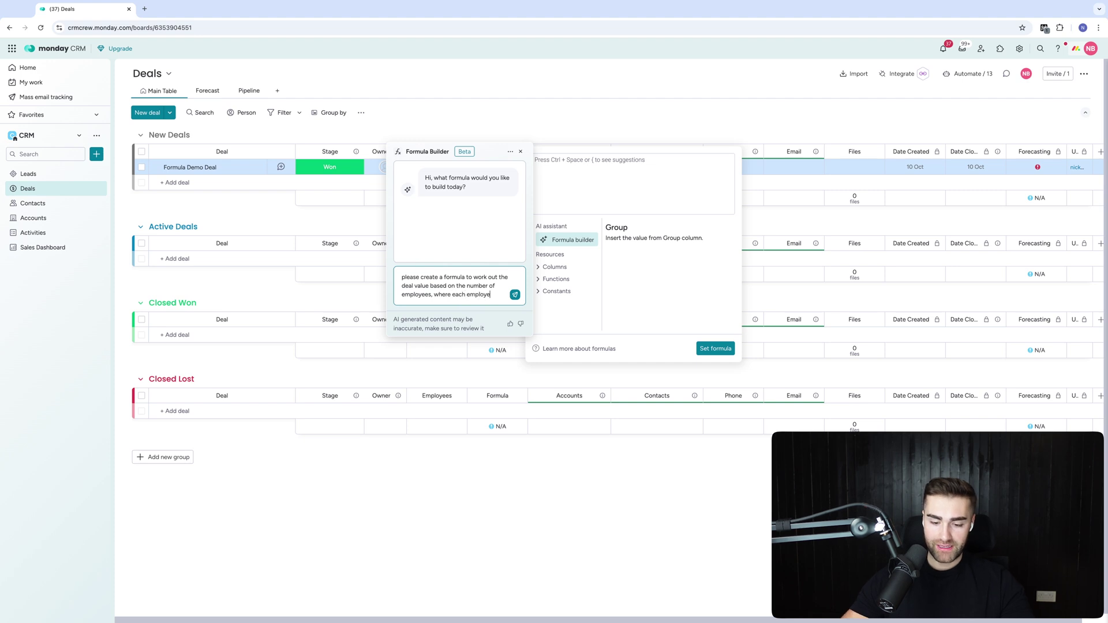
type("e is worth $5")
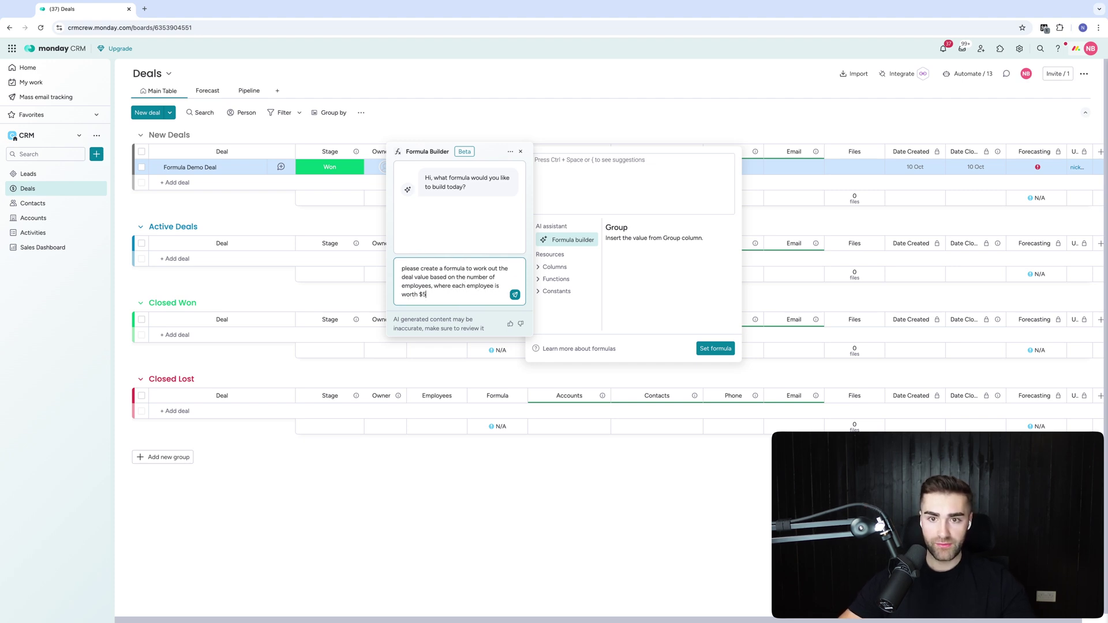
left_click(515, 294)
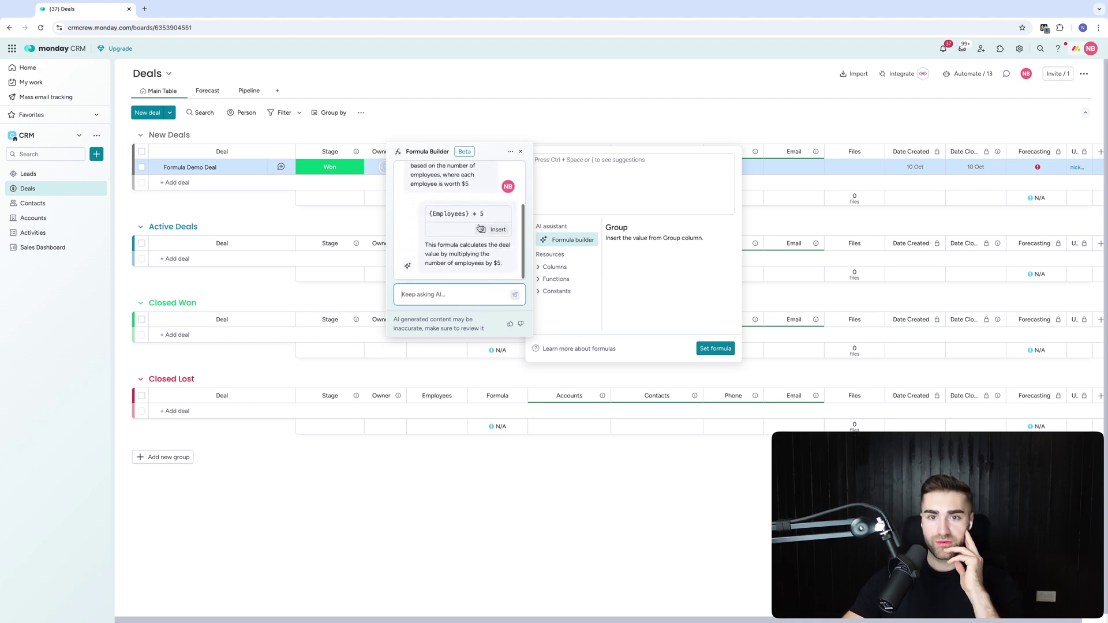
left_click(499, 229)
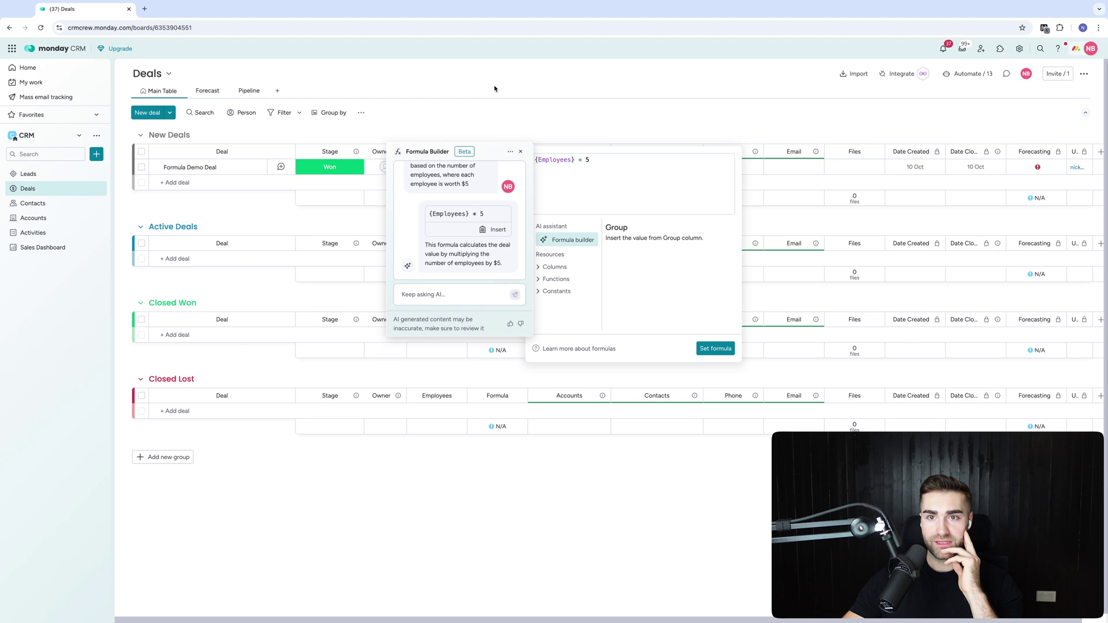
left_click(715, 349)
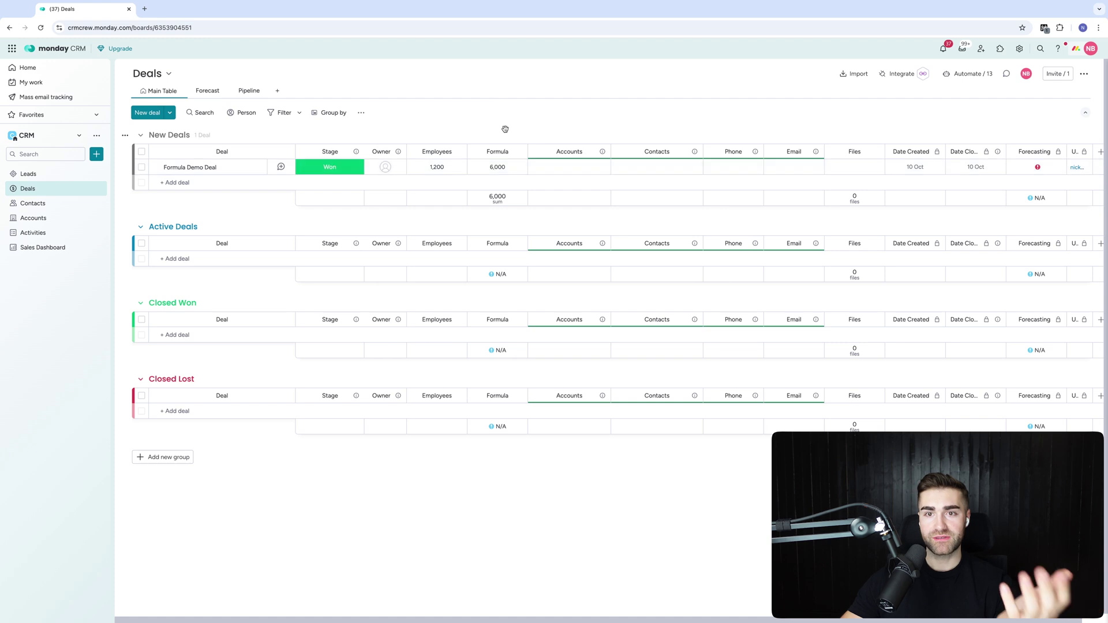
Step: Ask the AI to format the deal value as dollars and apply its TEXT formula
left_click(507, 169)
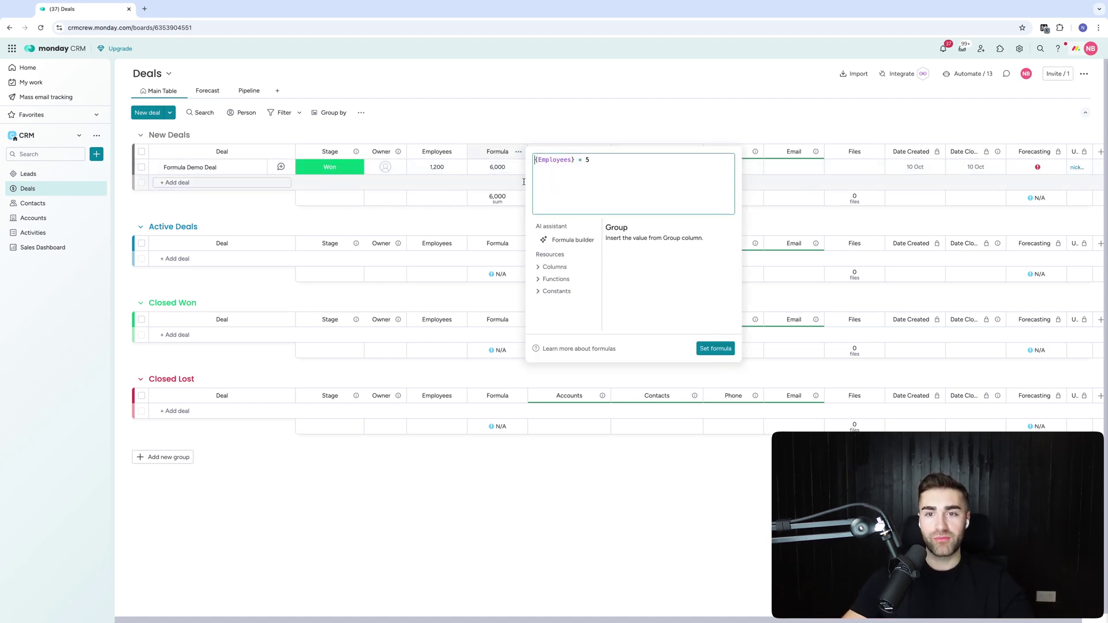
left_click(555, 239)
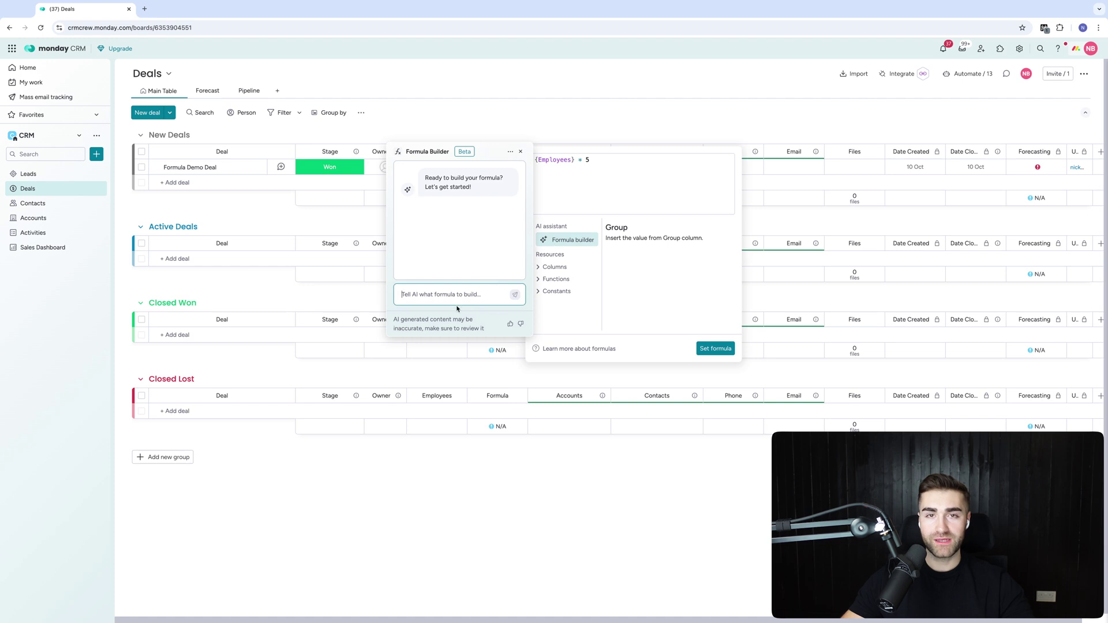
left_click(487, 293)
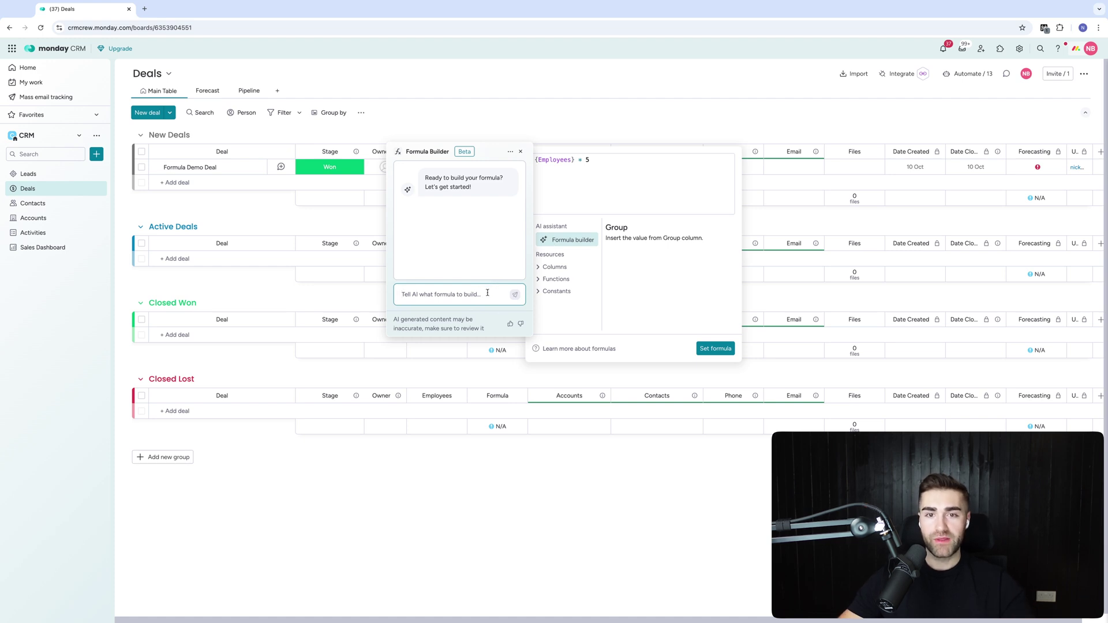
type("mk")
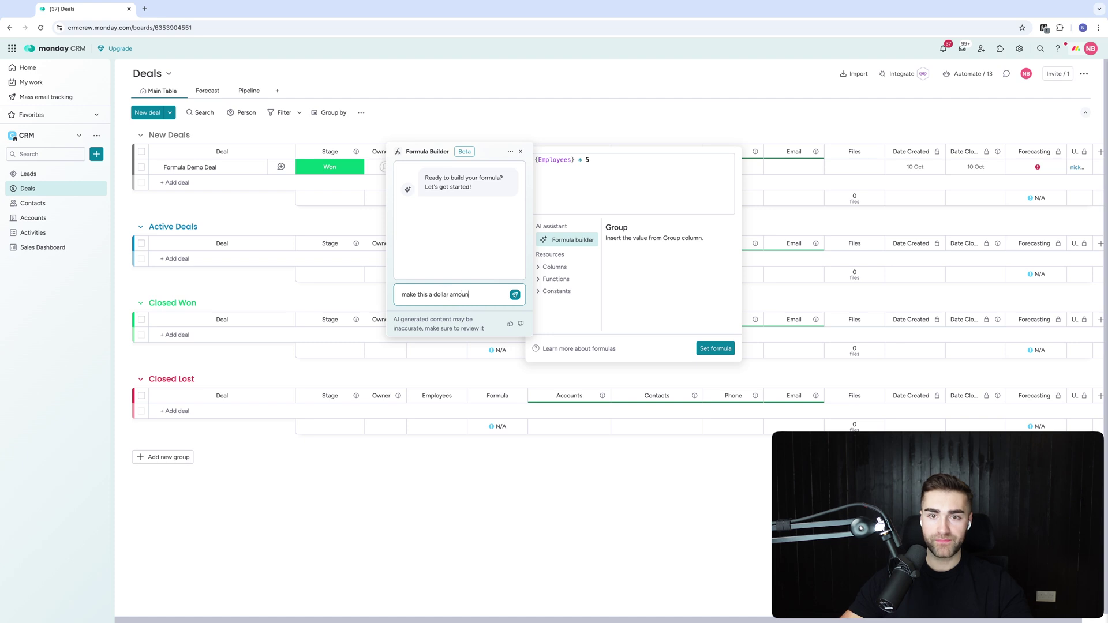
key("Return")
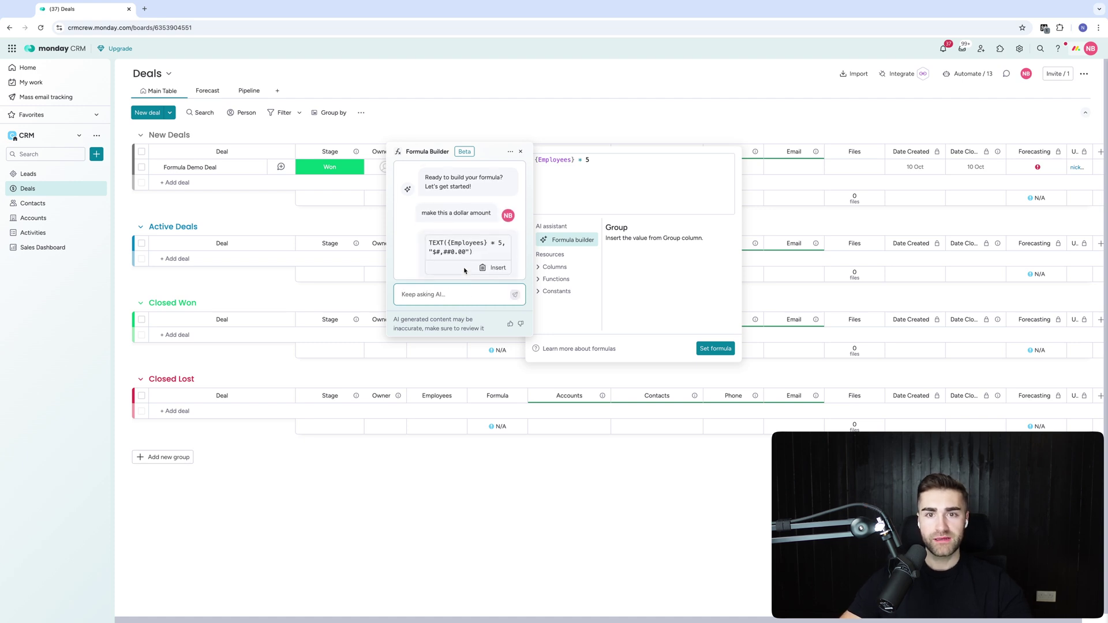
left_click(493, 220)
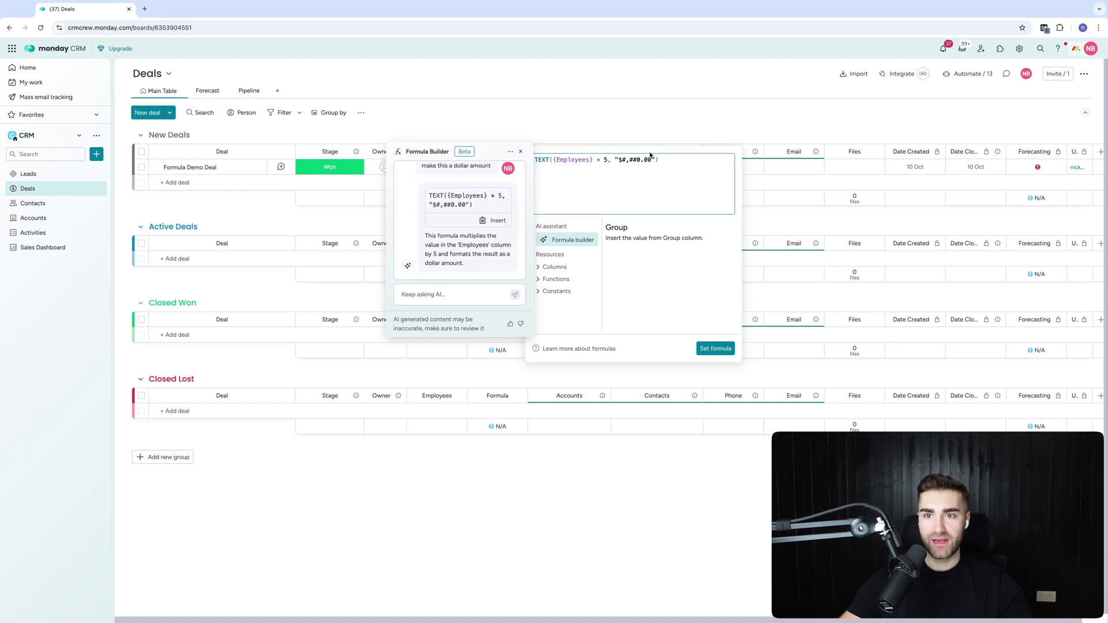
left_click(715, 348)
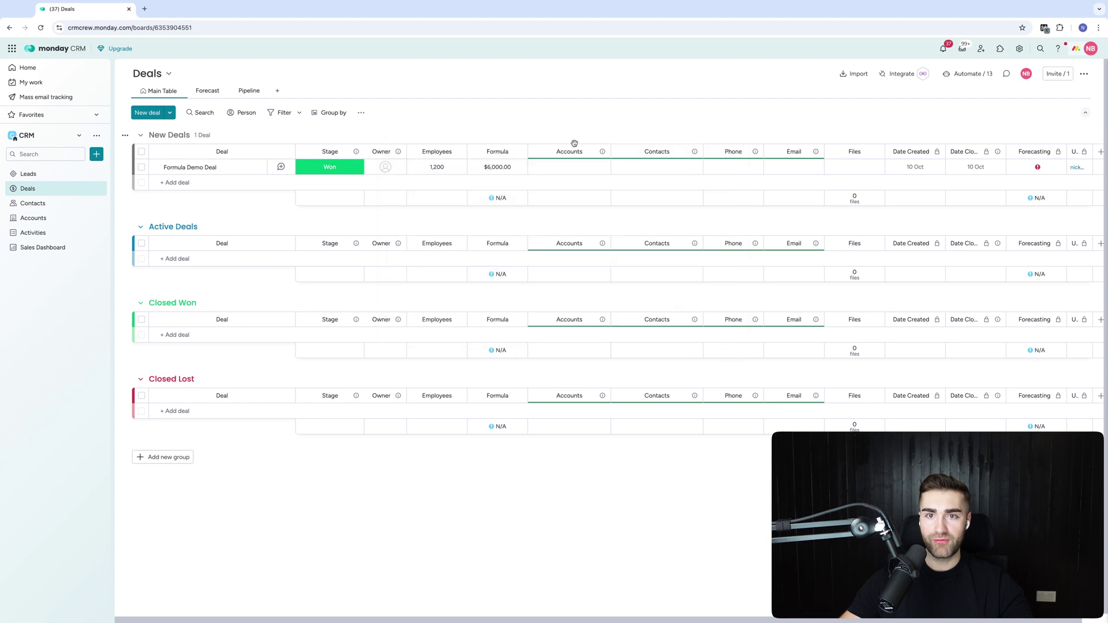
Step: Ask the AI to remove decimals, applying TEXT({Employees} * 5, "$#,##0")
left_click(494, 167)
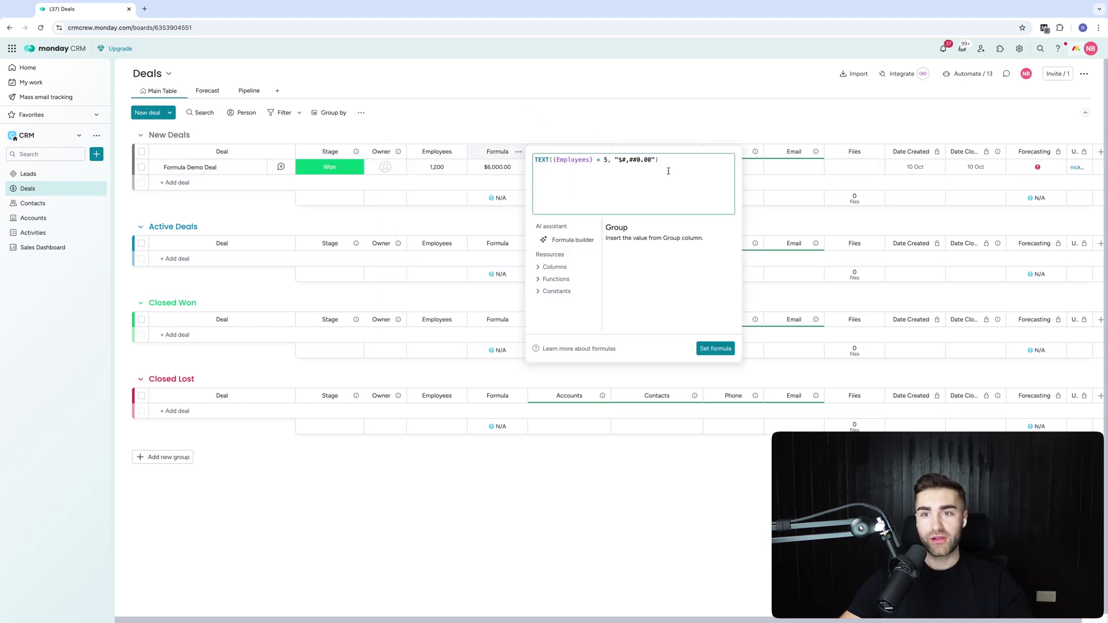
left_click(570, 239)
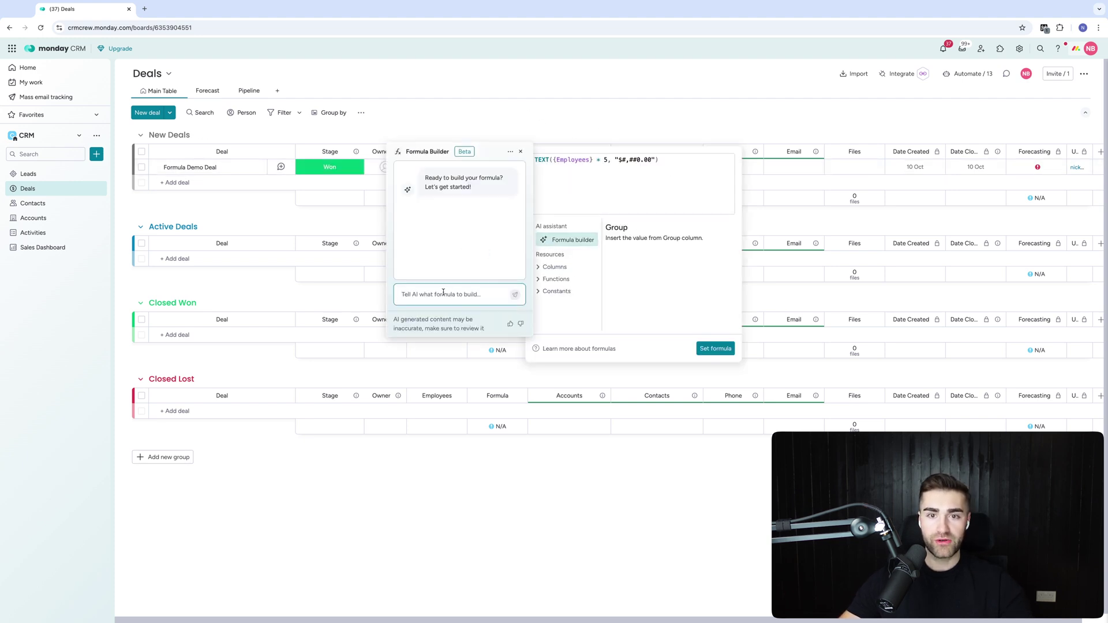
type("remove the 2 decimal places")
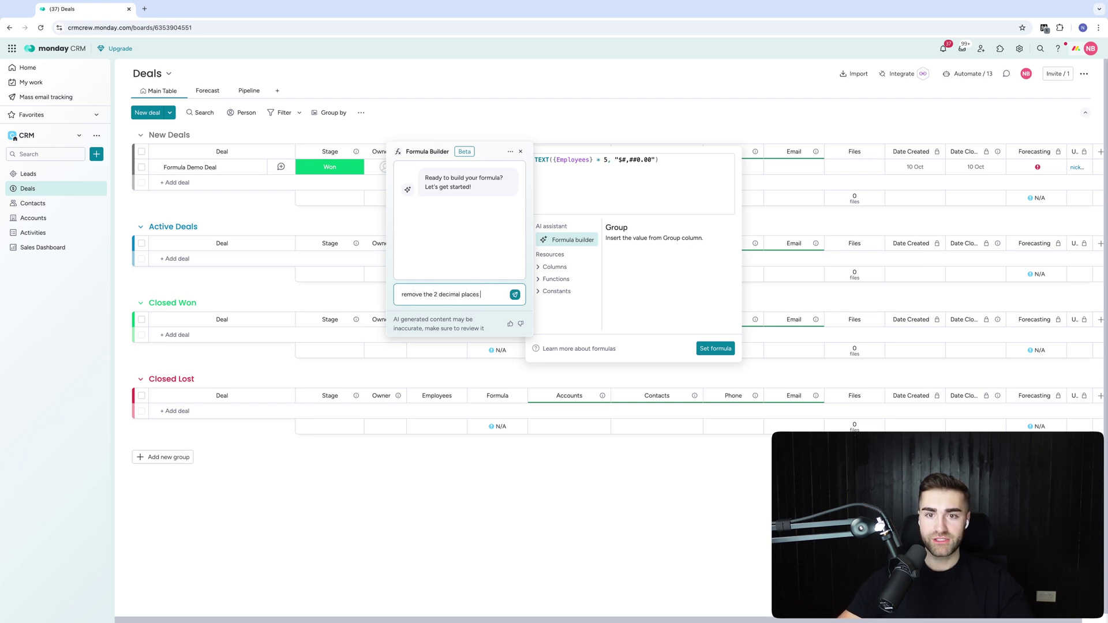
key("Return")
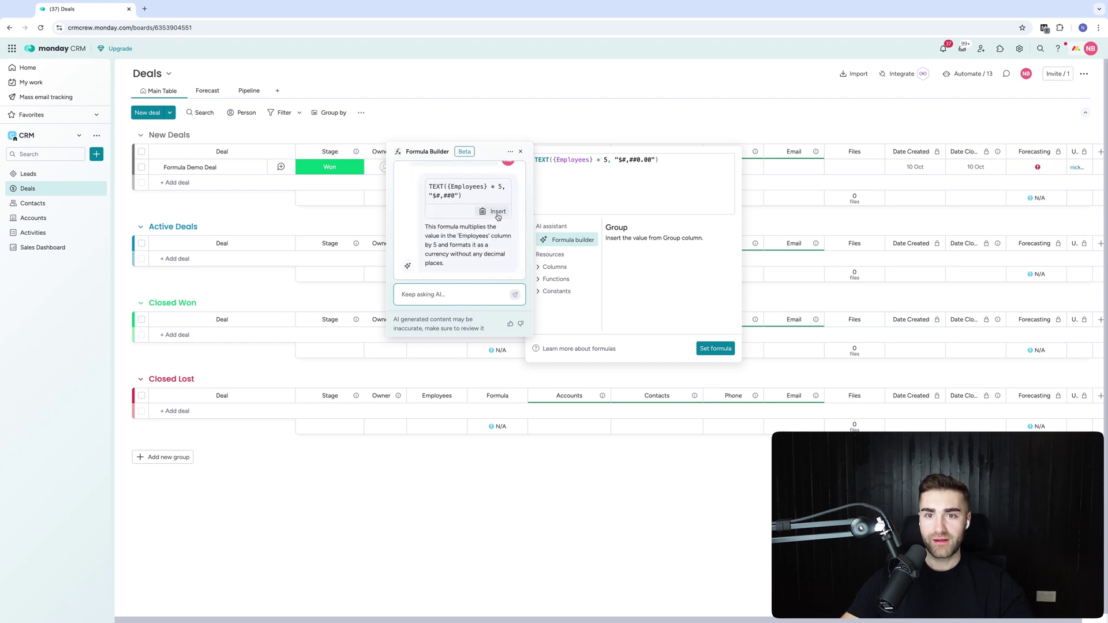
left_click(492, 212)
left_click(732, 354)
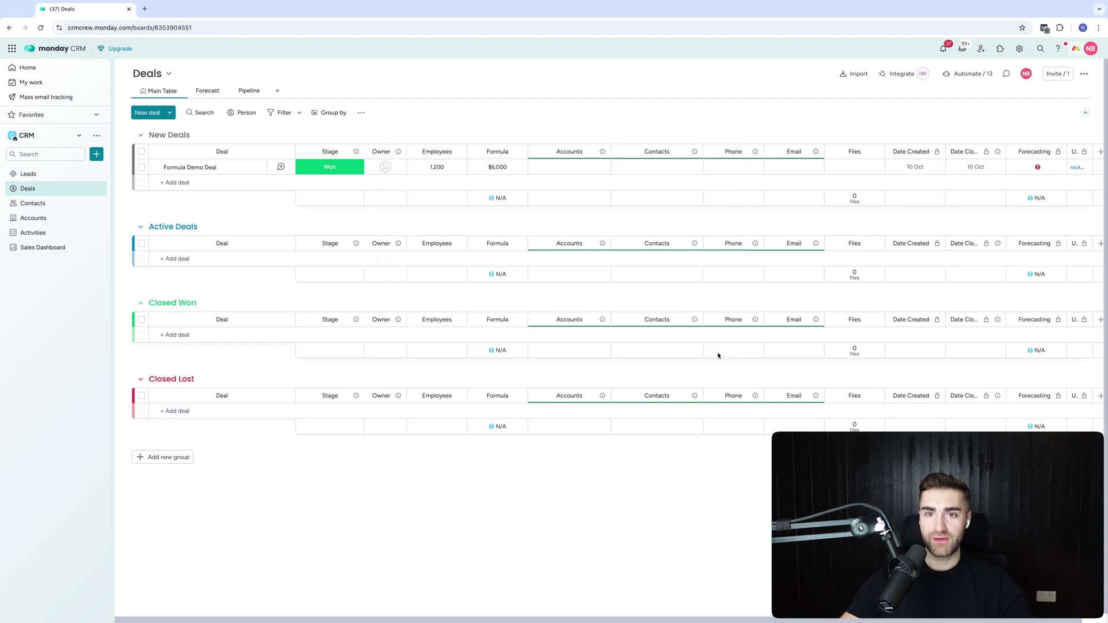
Step: Hide the Formula column's summary values
left_click(491, 169)
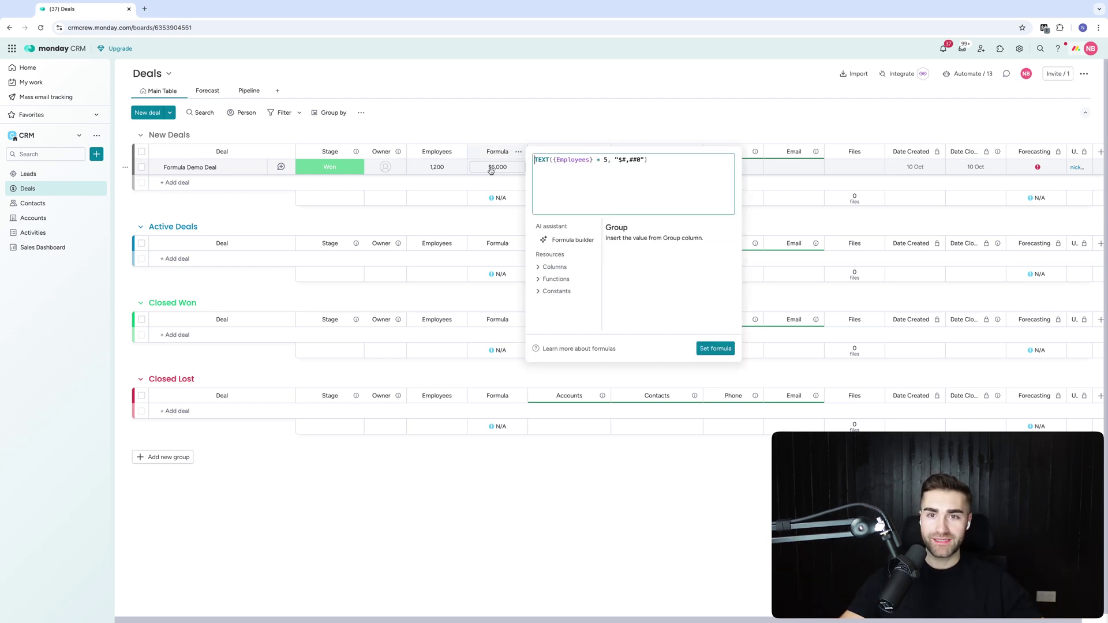
left_click(554, 130)
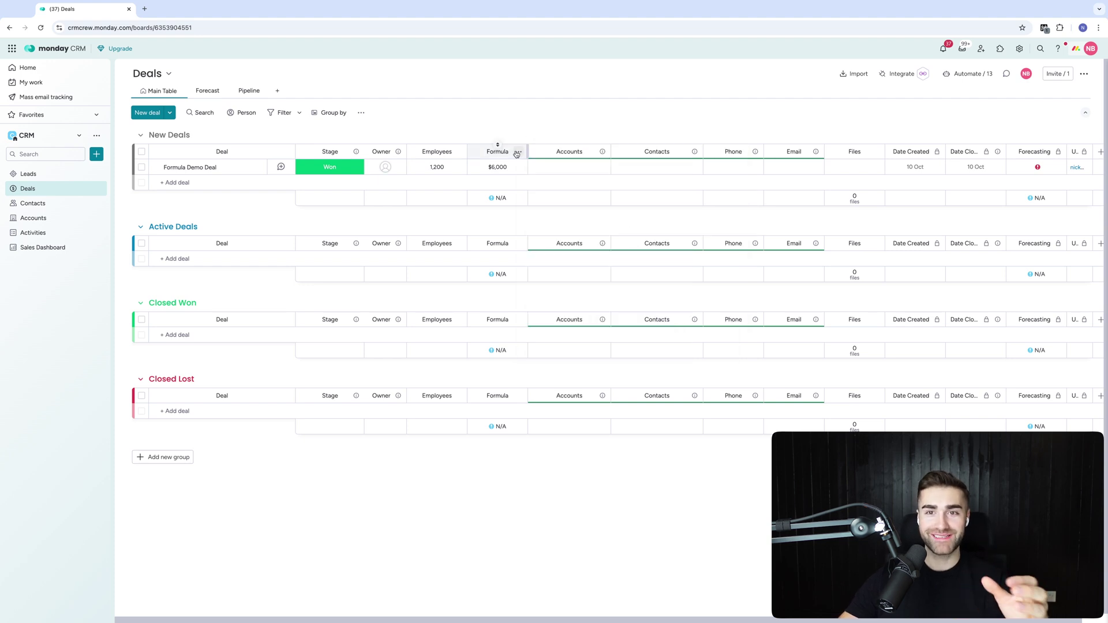
left_click(518, 151)
mouse_move(599, 165)
left_click(684, 230)
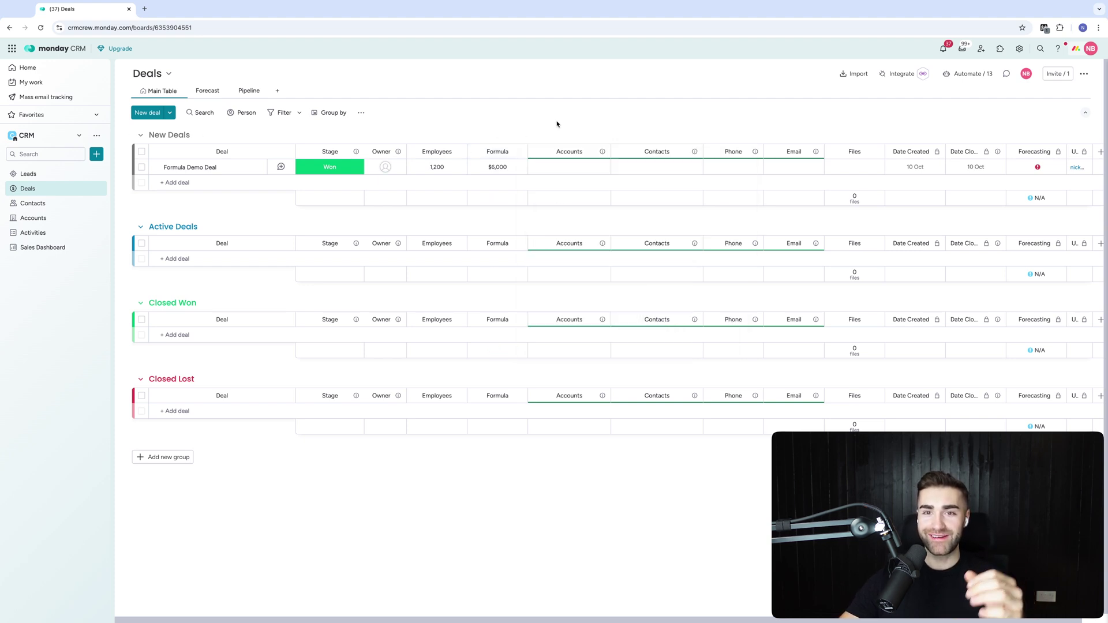
Step: Rename the Formula column to Deal Value
left_click(496, 151)
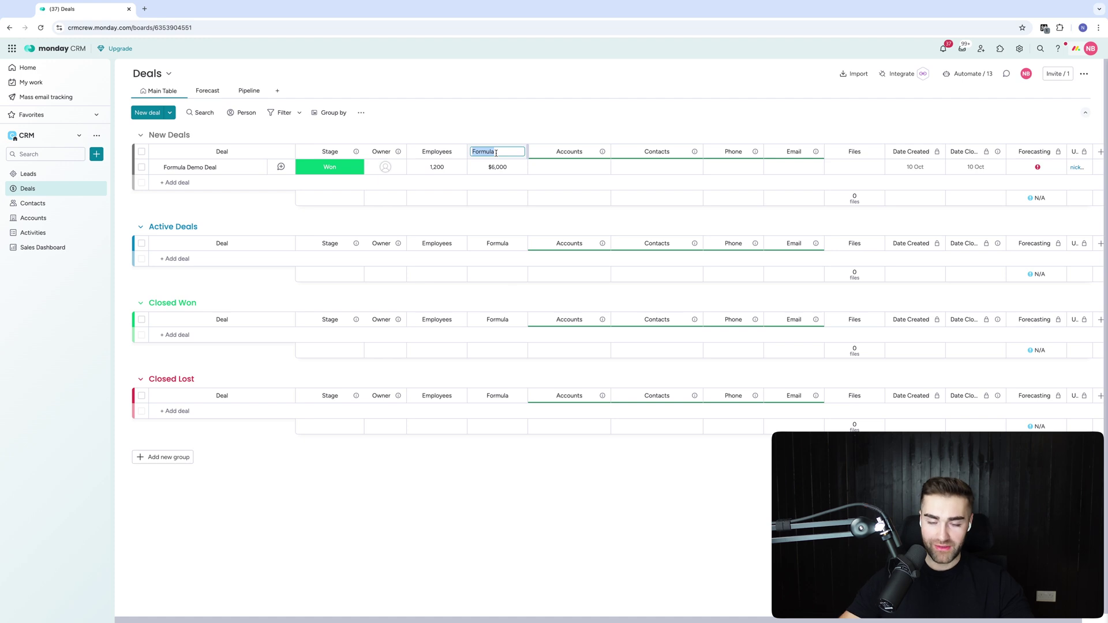
type("Total")
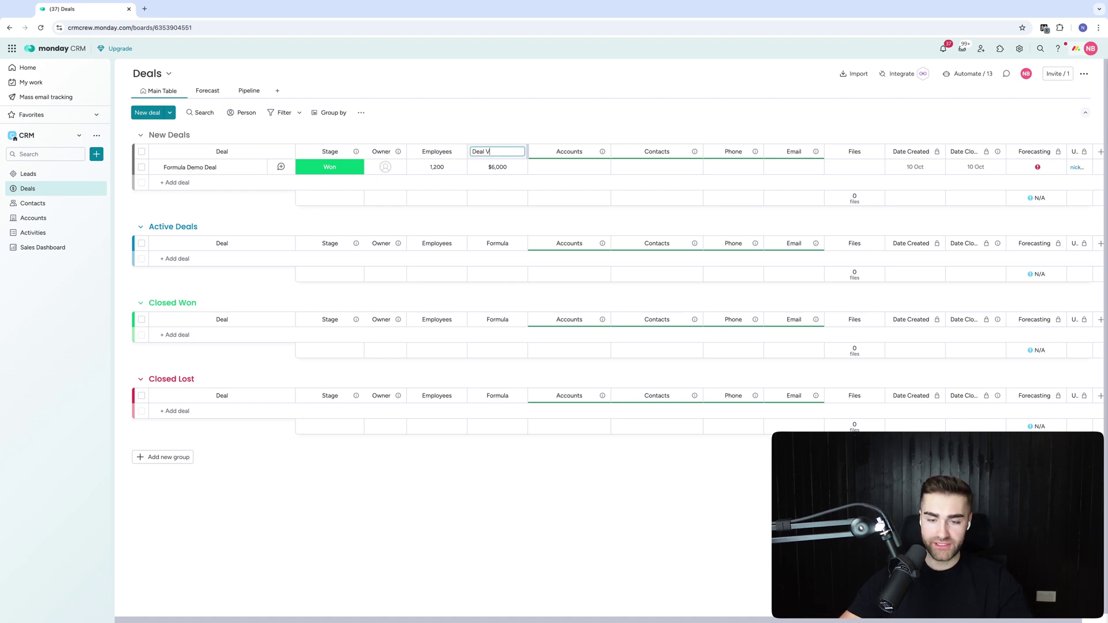
key("Return")
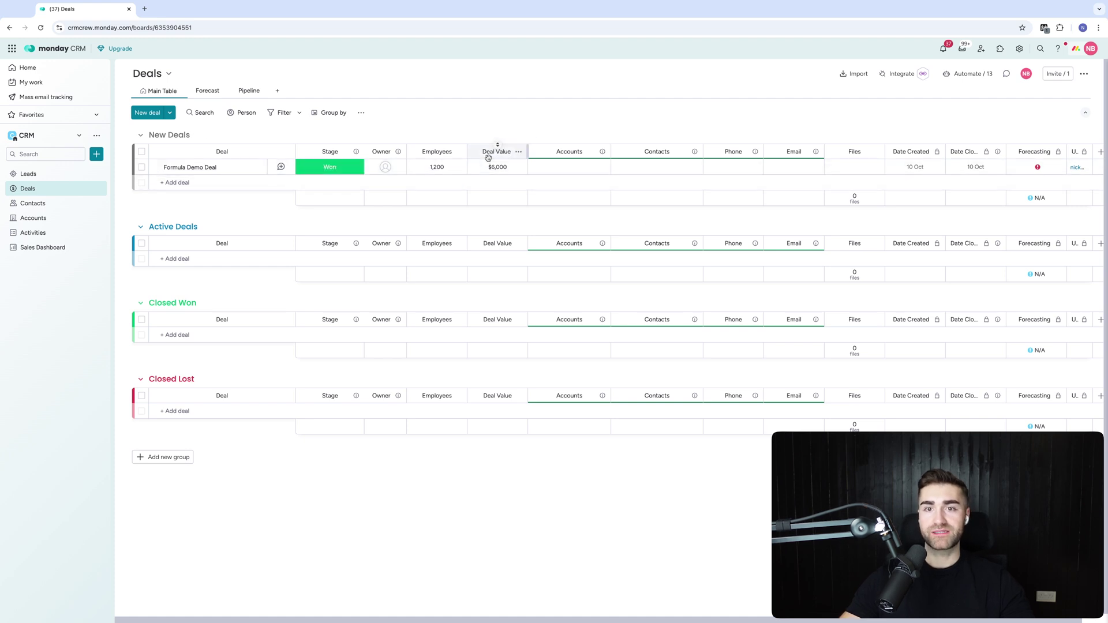
Step: Have the AI add 2 decimal places, applying TEXT({Employees} * 5, "$#,##0.00")
left_click(487, 172)
left_click(565, 239)
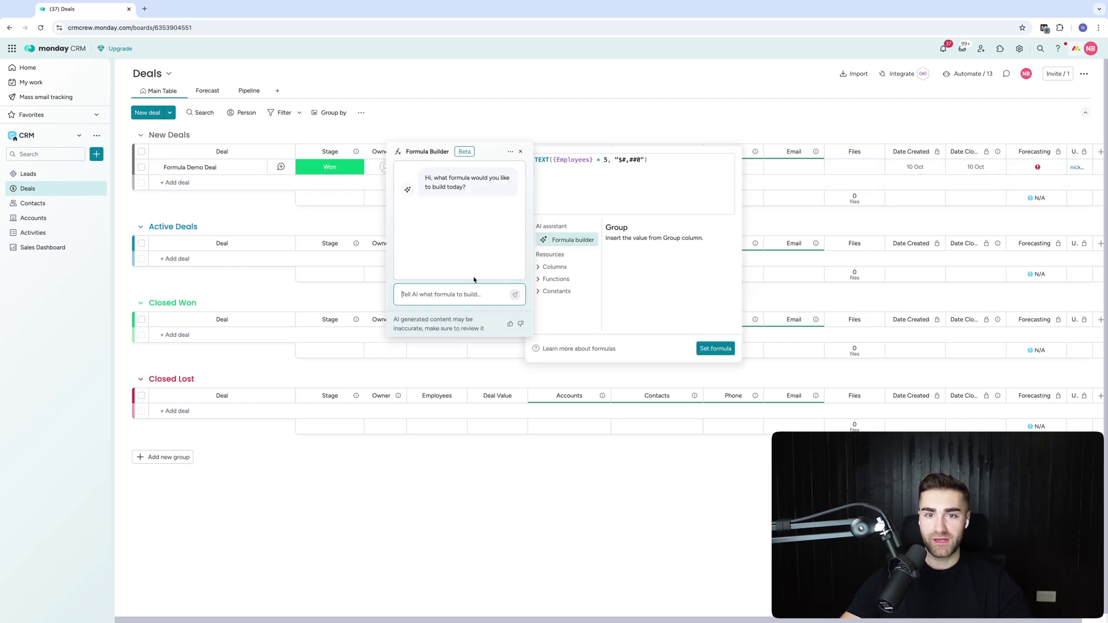
type("add ")
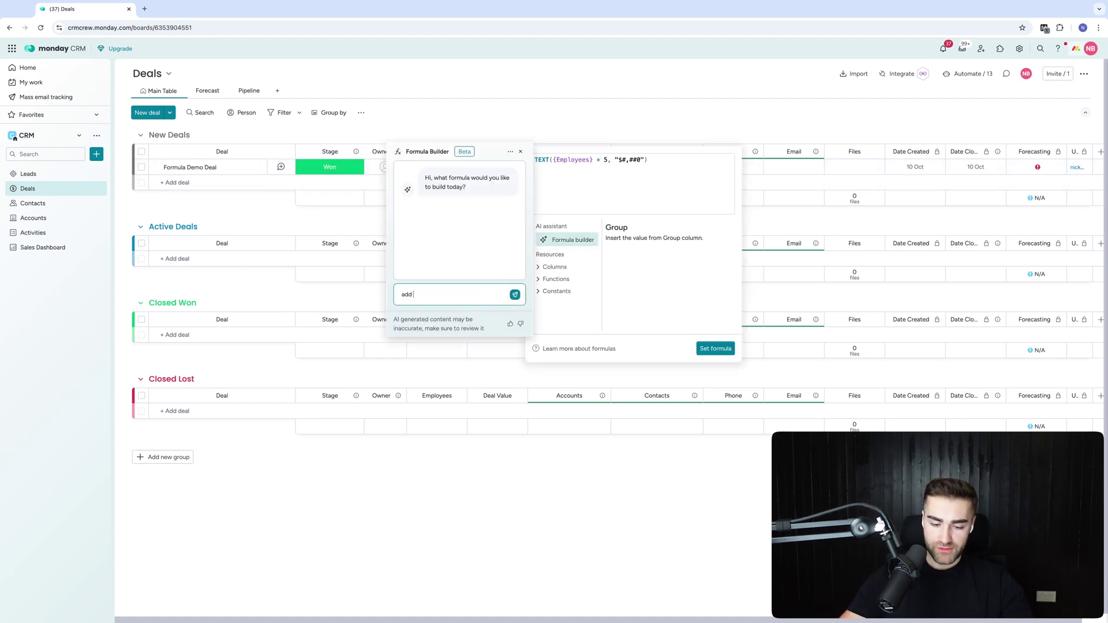
type("2 decimal plac")
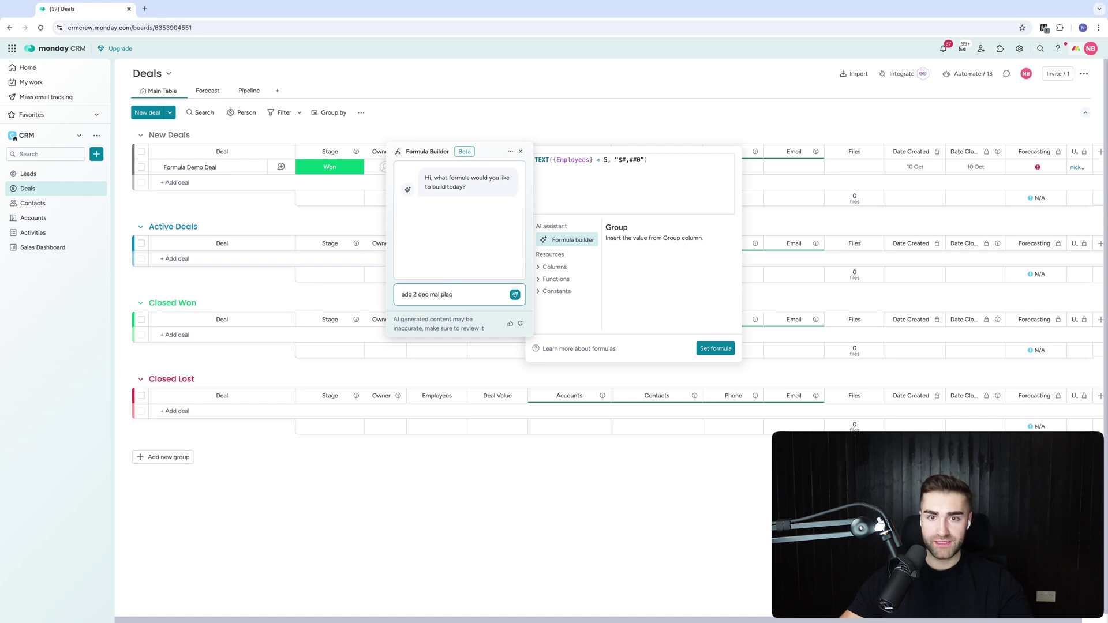
type("es")
key("Return")
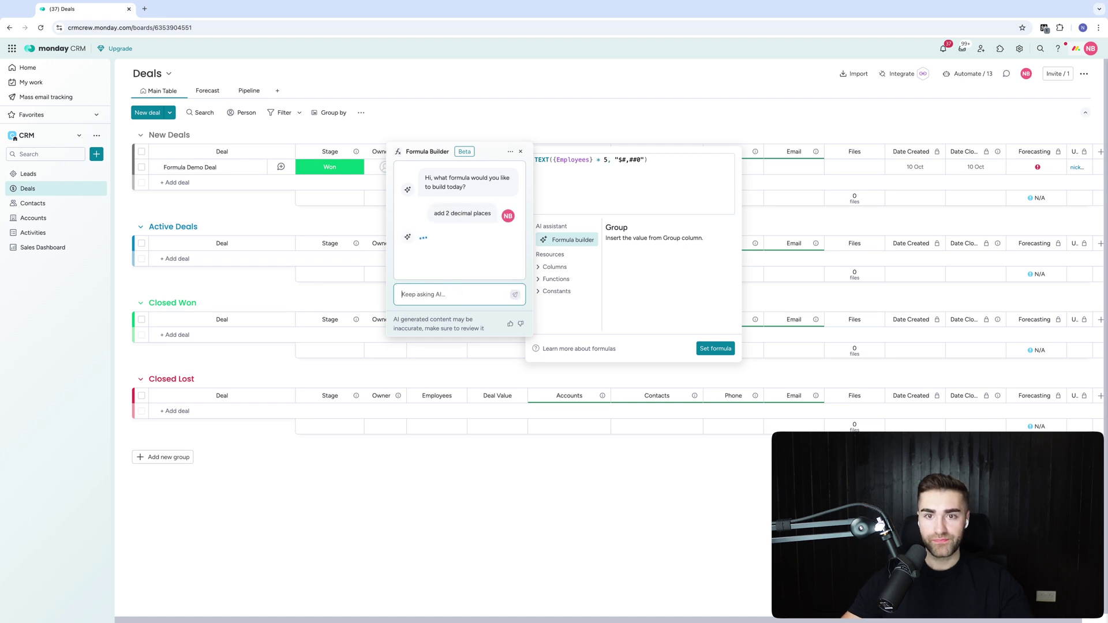
left_click(495, 221)
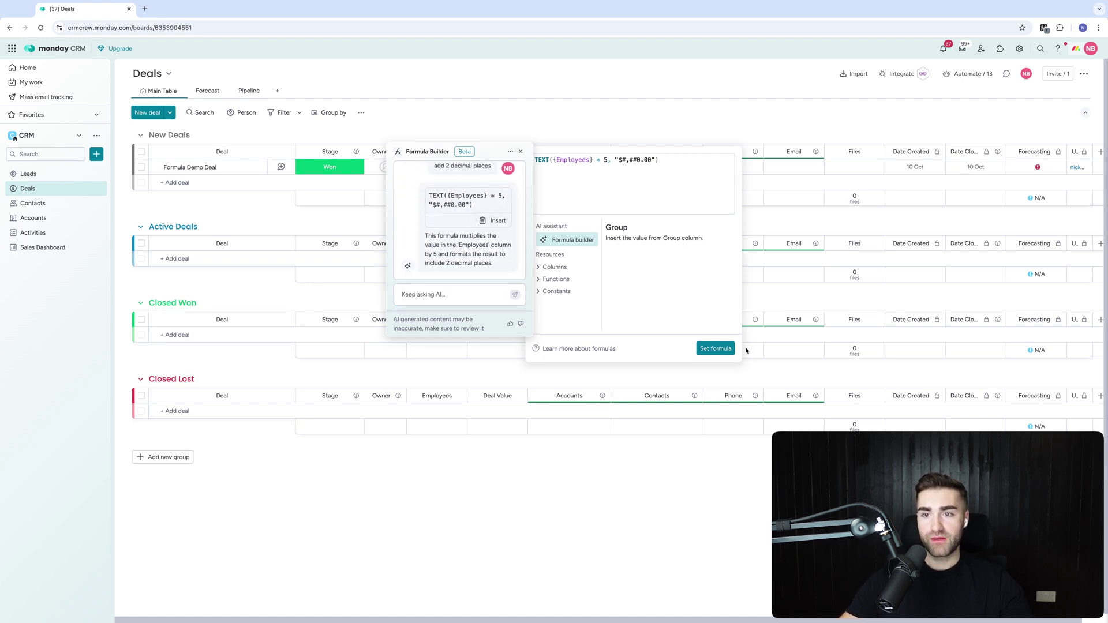
left_click(715, 349)
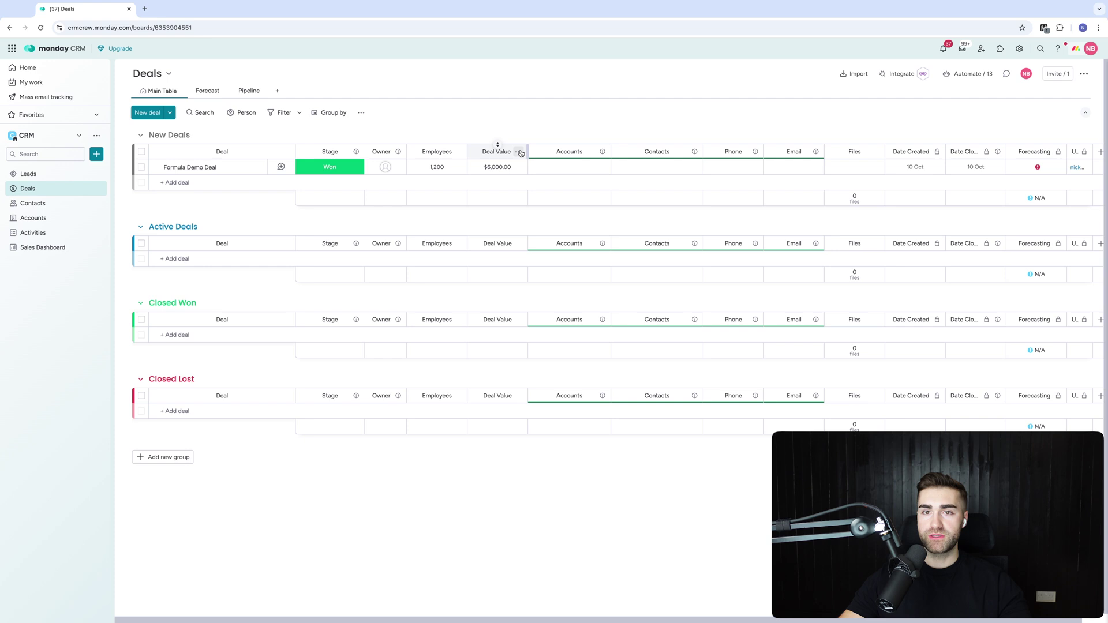
Step: Add a status column right of Deal Value and name it Currency
left_click(518, 152)
mouse_move(595, 254)
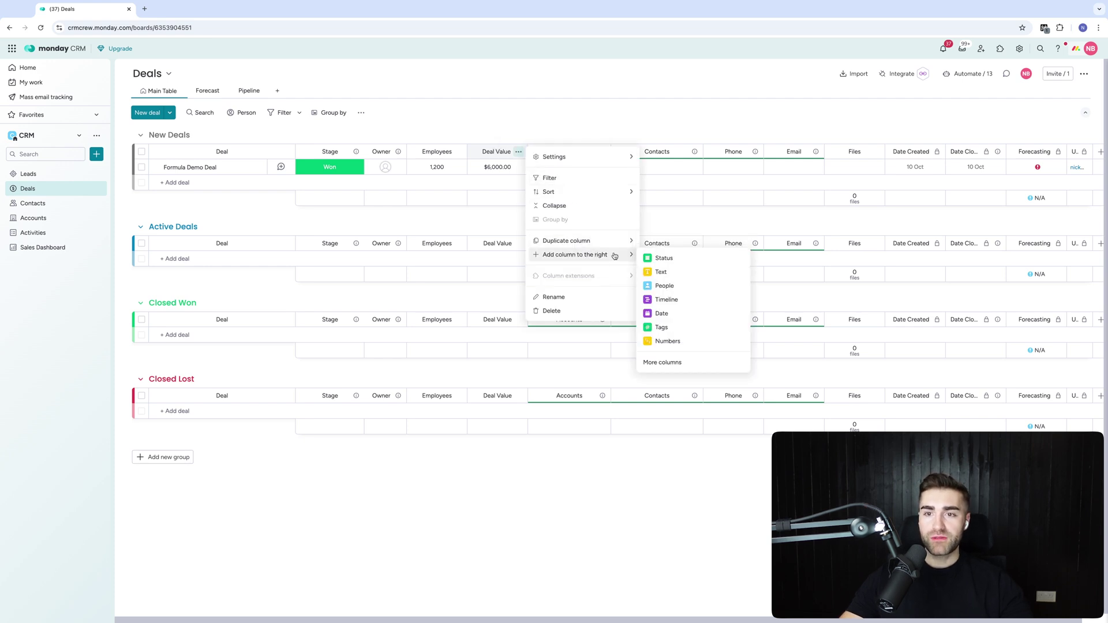
left_click(656, 255)
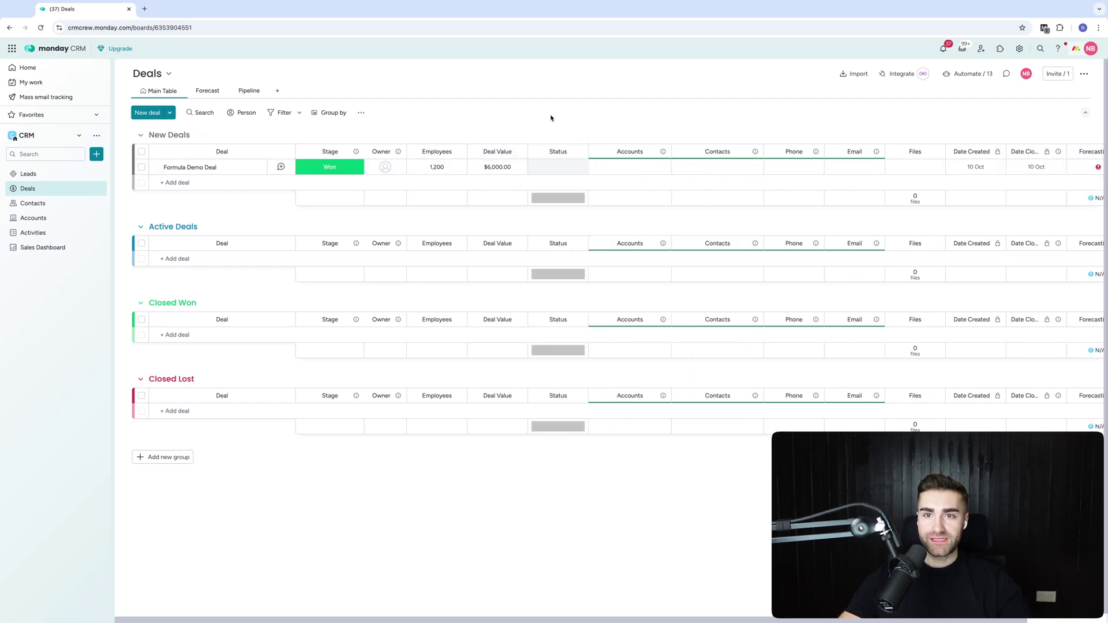
left_click(559, 154)
type("Cy")
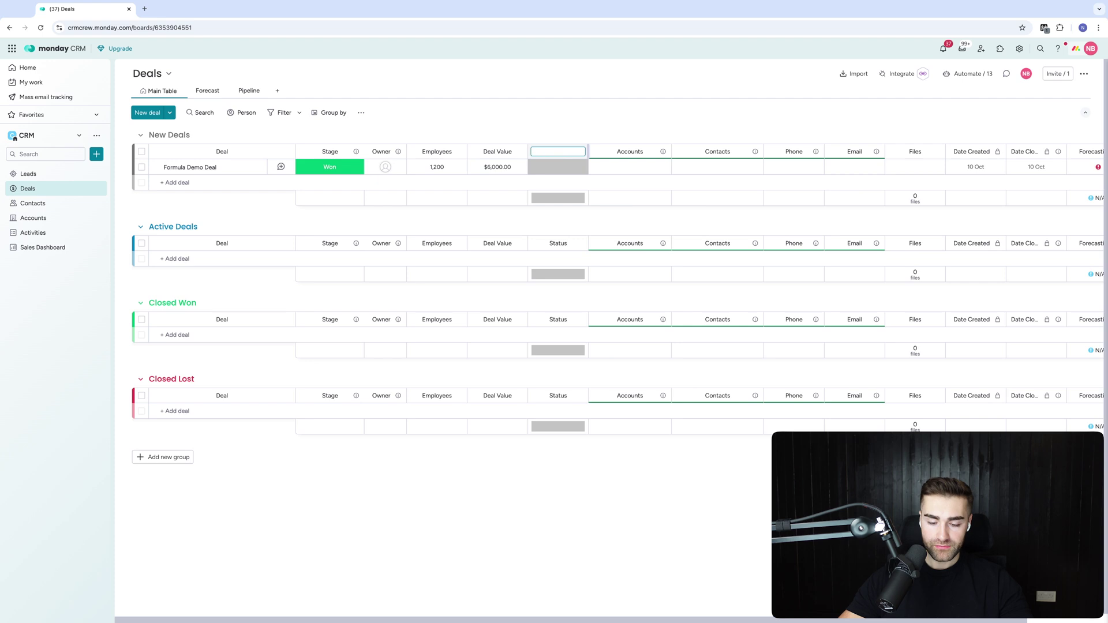
type("rrency")
key("Return")
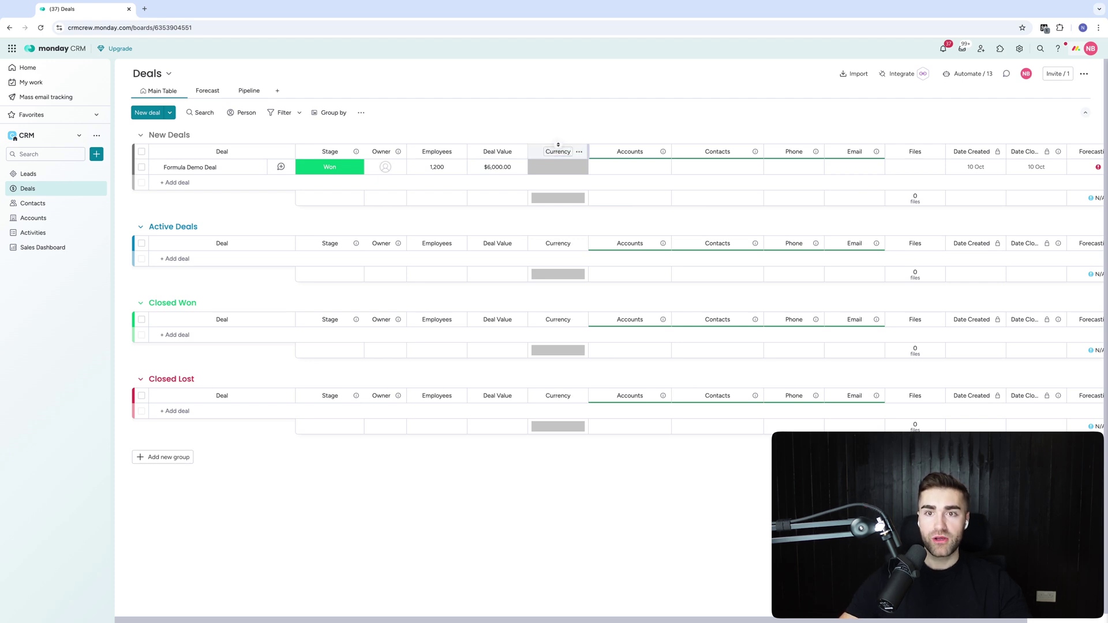
Step: Add GBP and USD labels to the Currency column
left_click(557, 167)
left_click(554, 359)
left_click(550, 281)
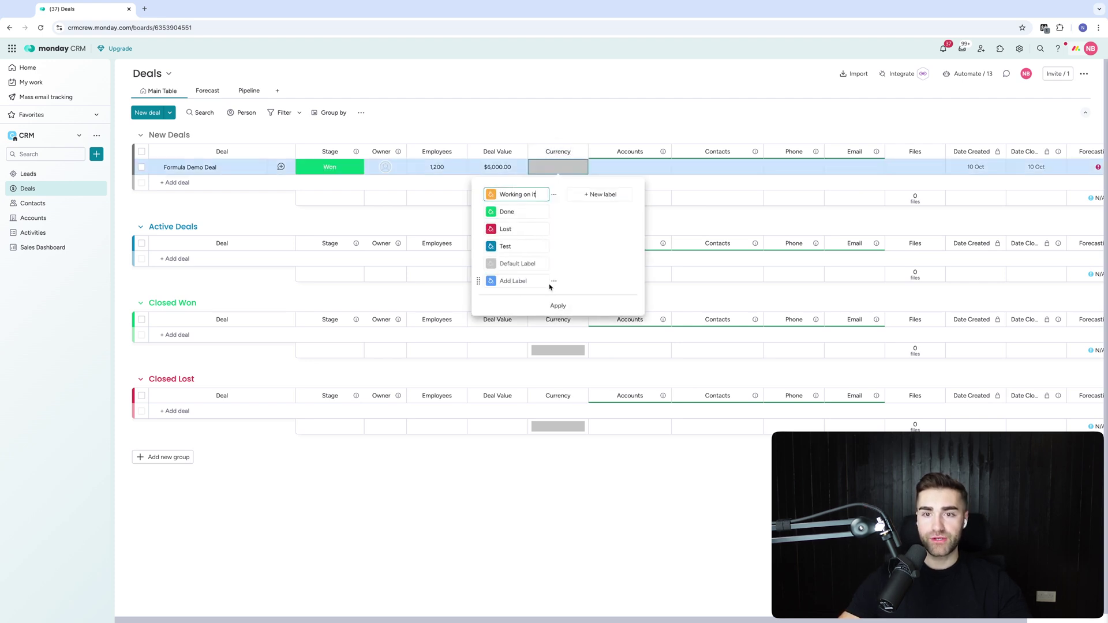
type("GBOP")
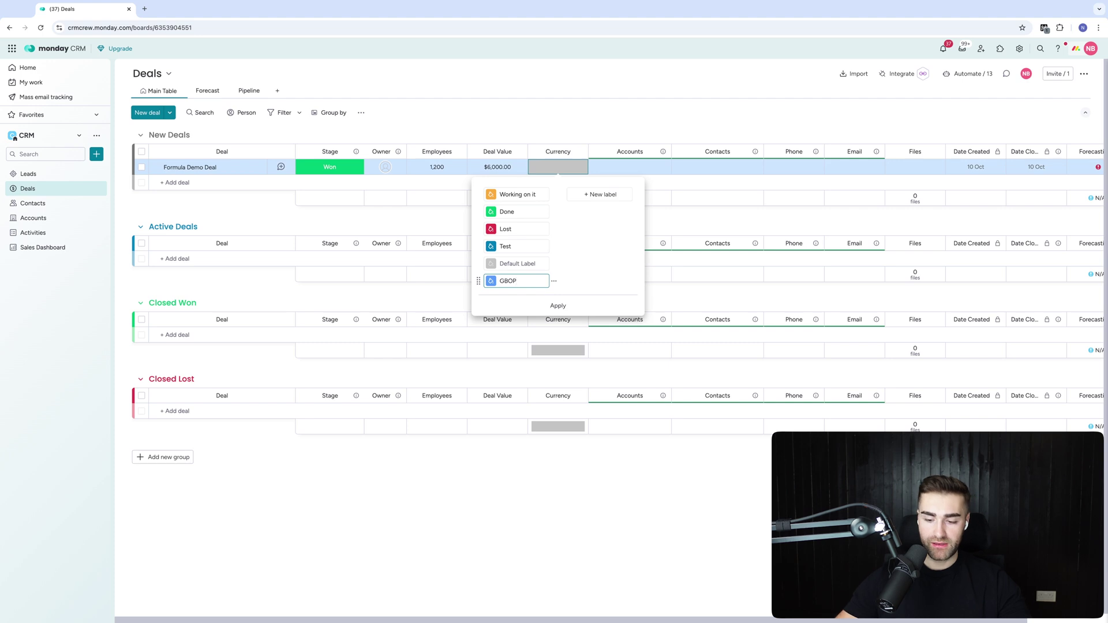
key("BackSpace")
type("P")
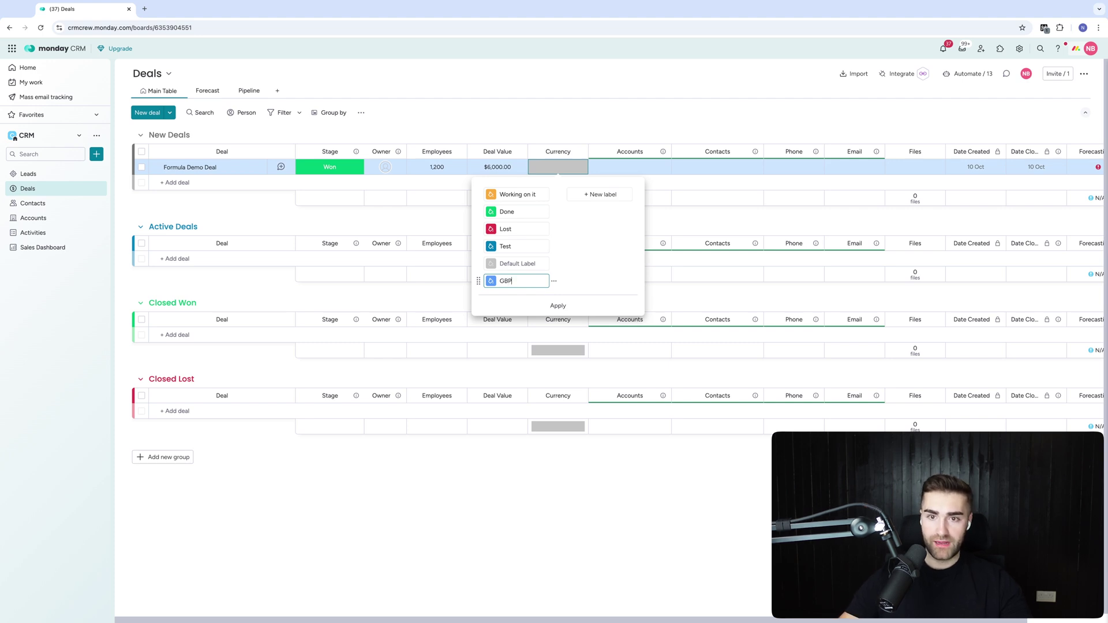
left_click(601, 195)
type("USD")
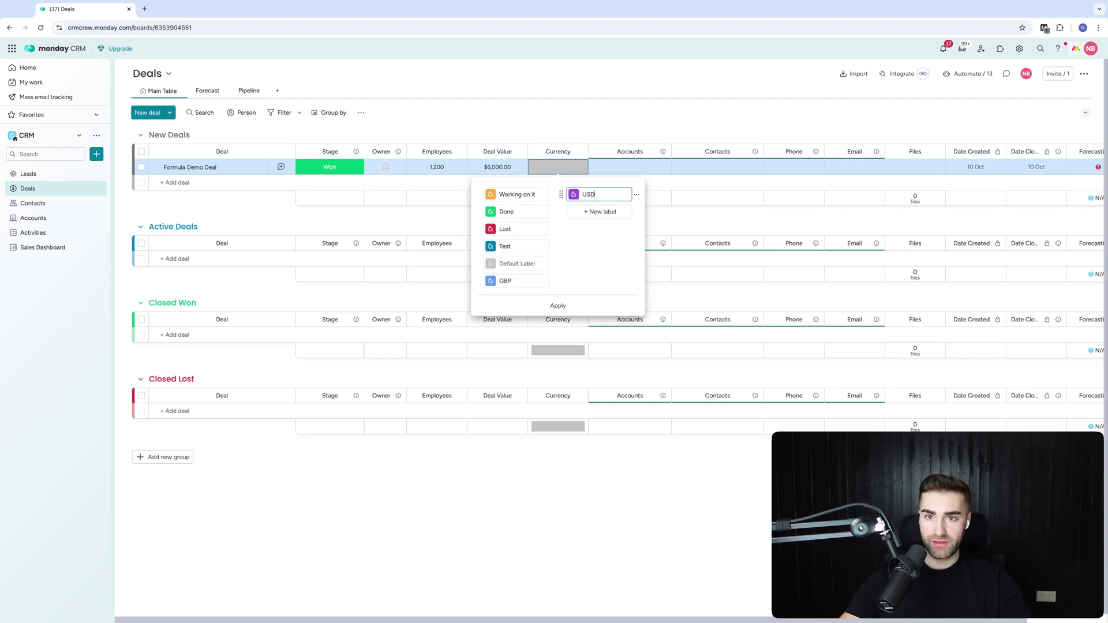
left_click(576, 267)
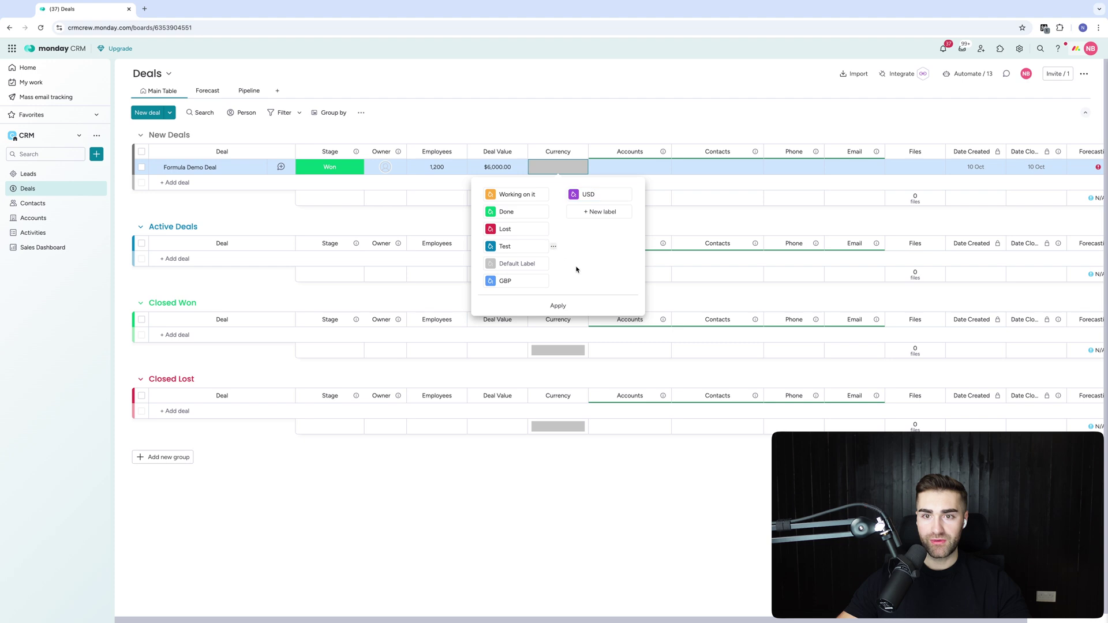
Step: Delete the Lost, Done and Working on it labels and apply the label changes
left_click(552, 231)
left_click(574, 250)
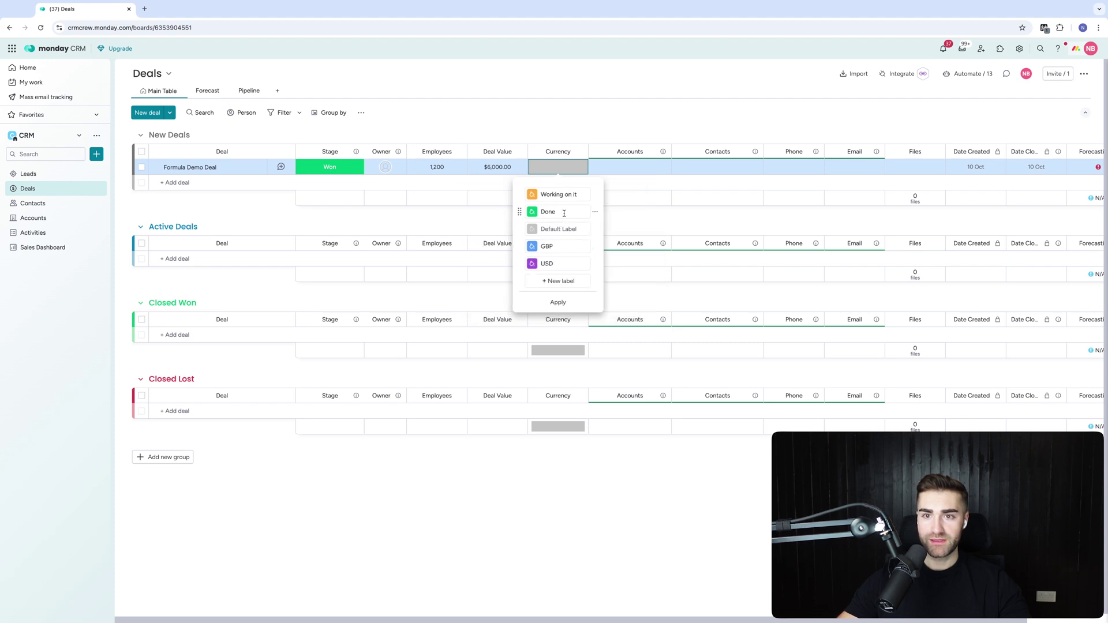
left_click(594, 212)
left_click(606, 234)
left_click(594, 194)
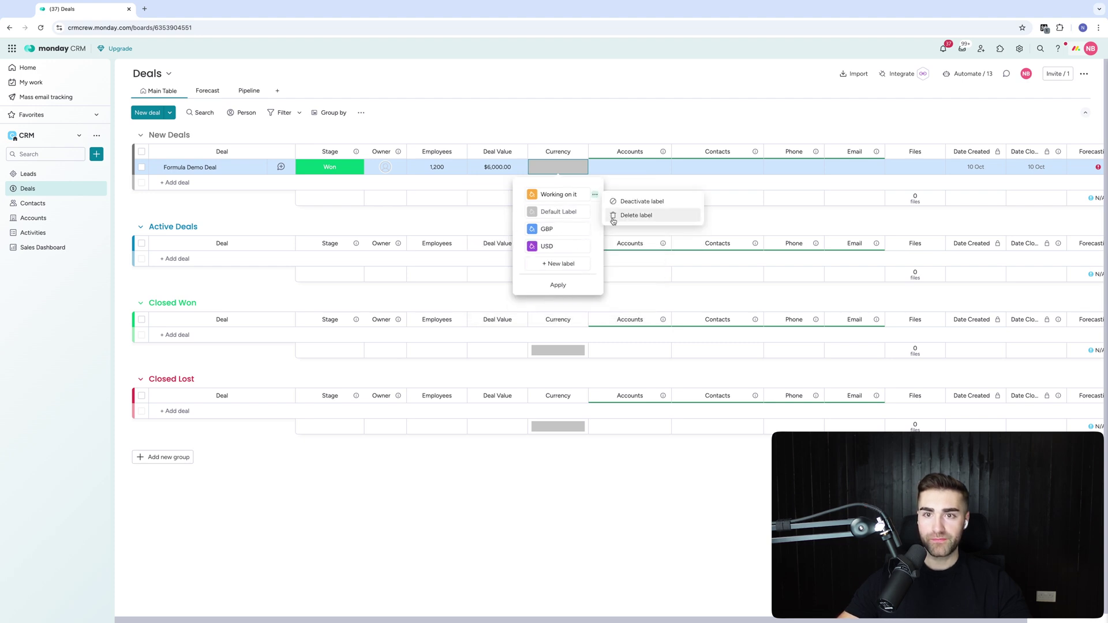
left_click(612, 216)
left_click(557, 284)
left_click(505, 168)
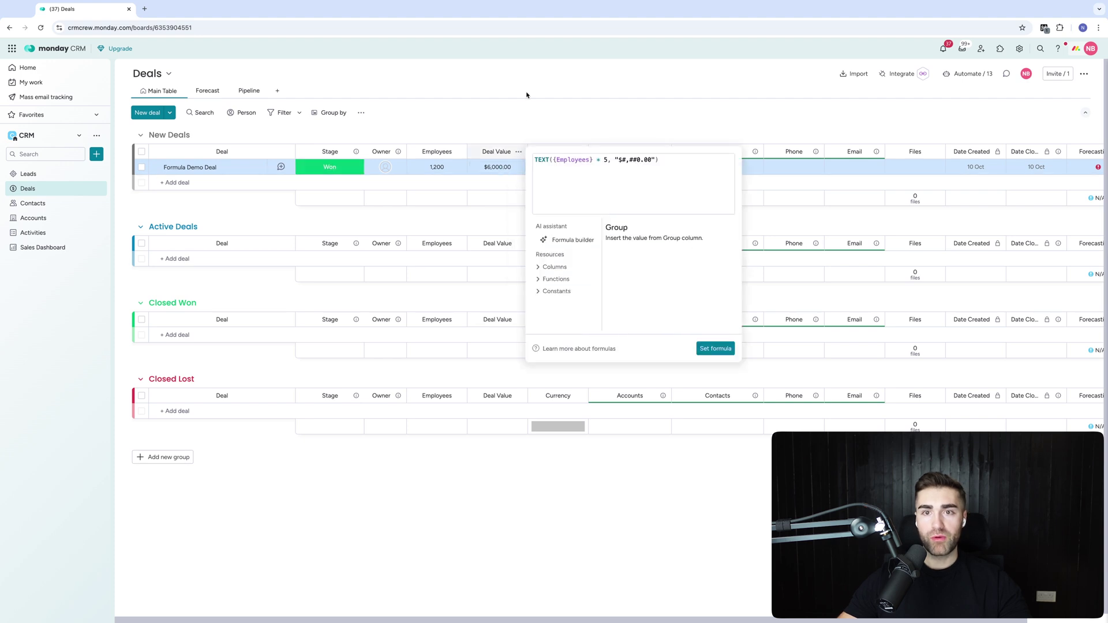
left_click(526, 95)
left_click(558, 169)
Step: Ask the AI for a Deal Value formula showing £ for GBP and $ for USD, and insert it
key("Escape")
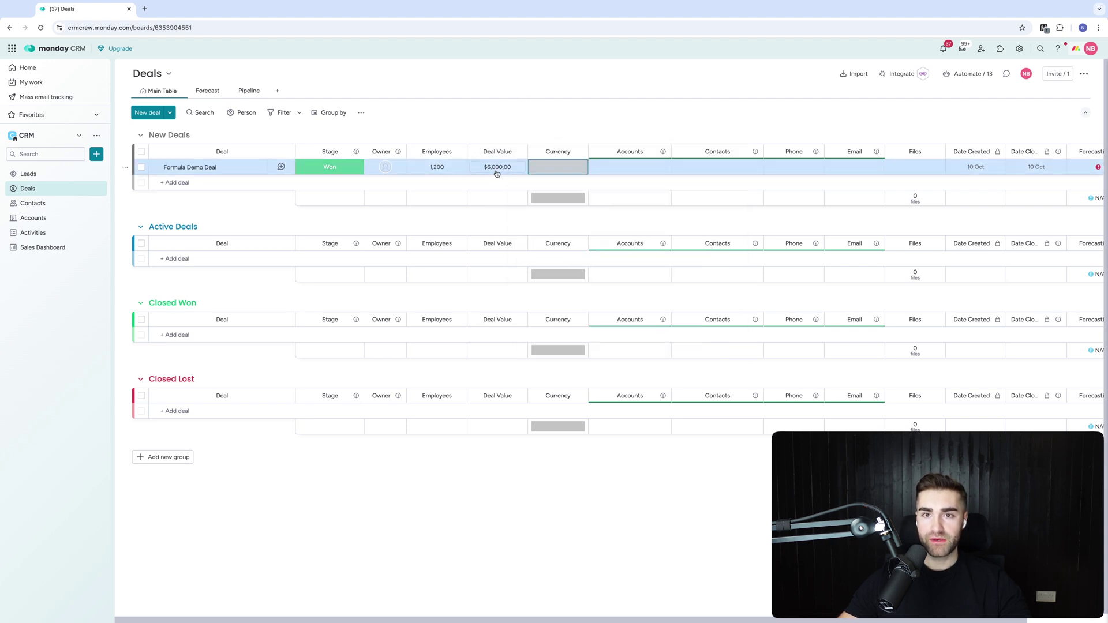
left_click(531, 166)
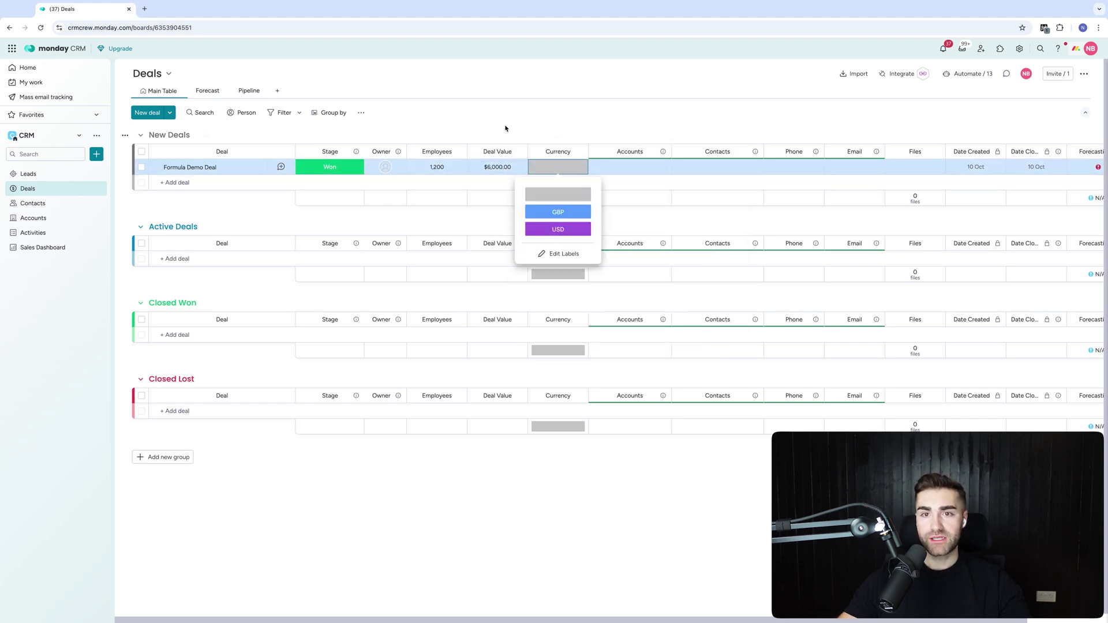
left_click(487, 168)
left_click(485, 168)
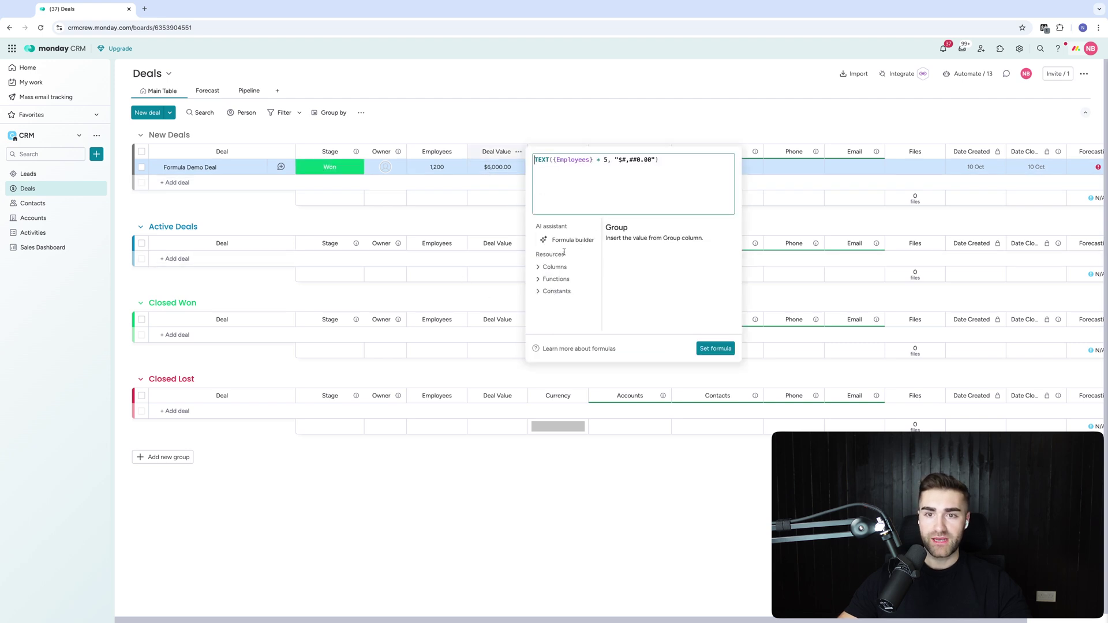
left_click(570, 239)
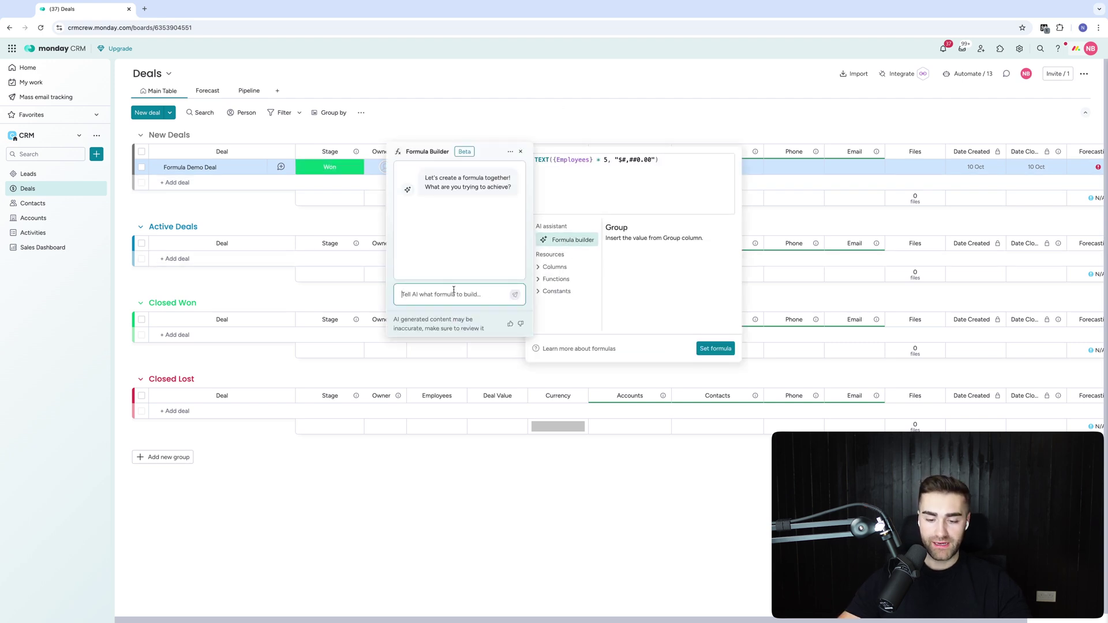
left_click(454, 293)
type("wherre")
key("BackSpace")
key("BackSpace")
key("BackSpace")
key("BackSpace")
key("BackSpace")
key("BackSpace")
key("BackSpace")
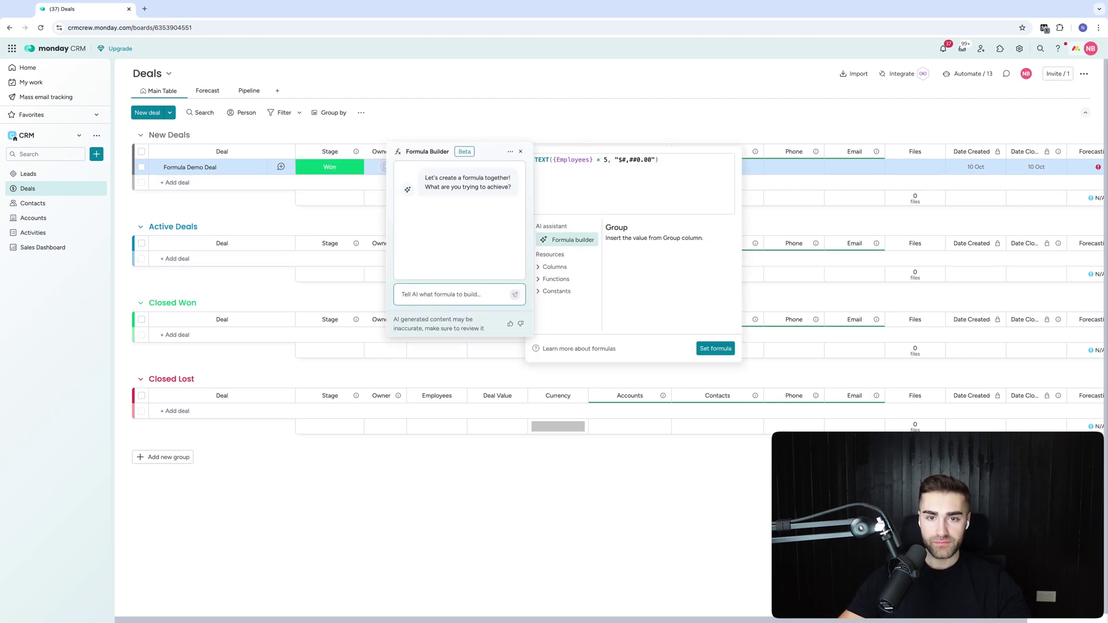
type("when c")
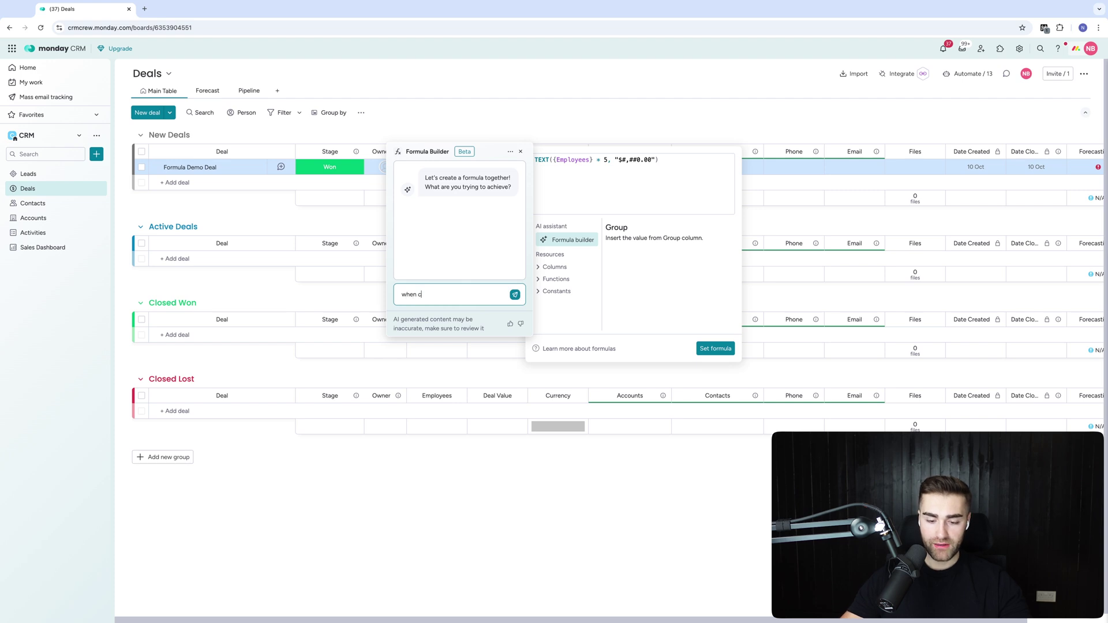
type("urrency is gb")
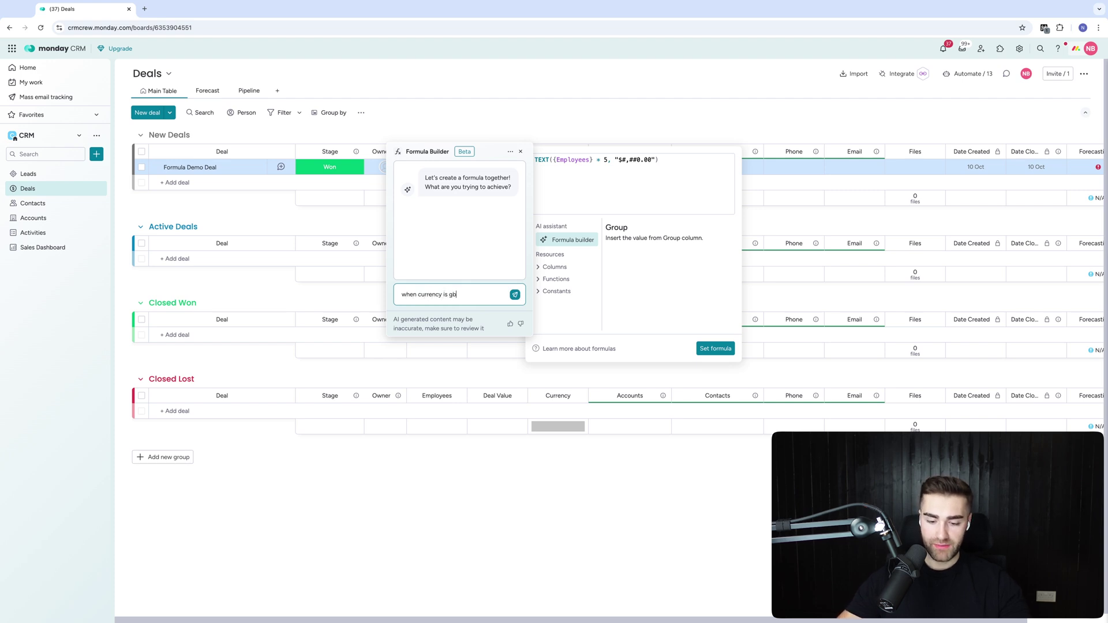
type("p, show the ")
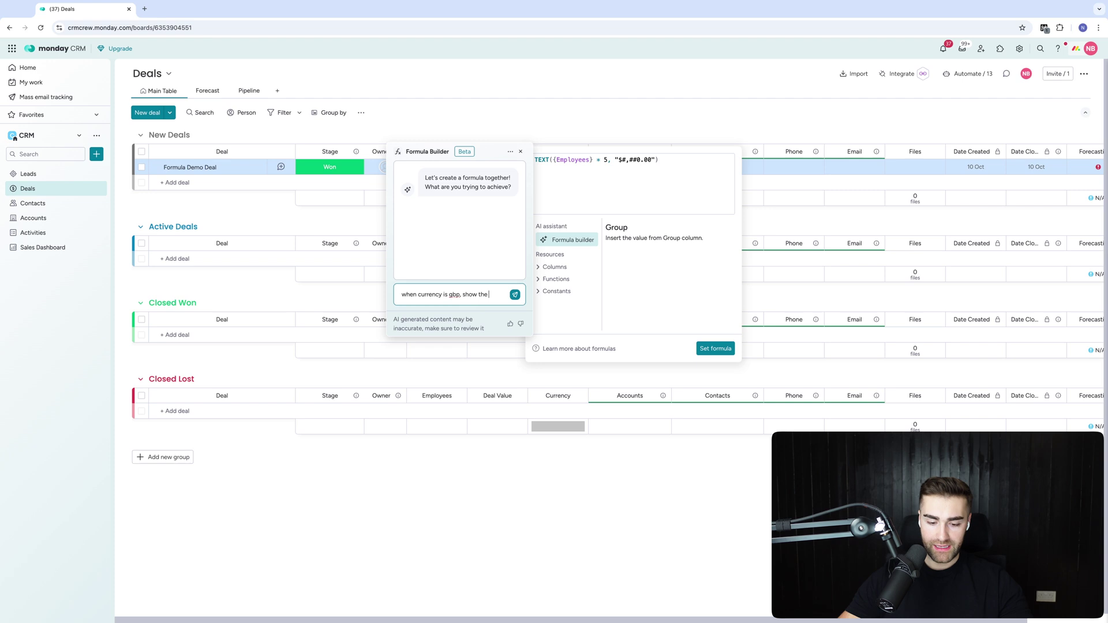
type("£ sign. When currency is set to usd, use $ sign")
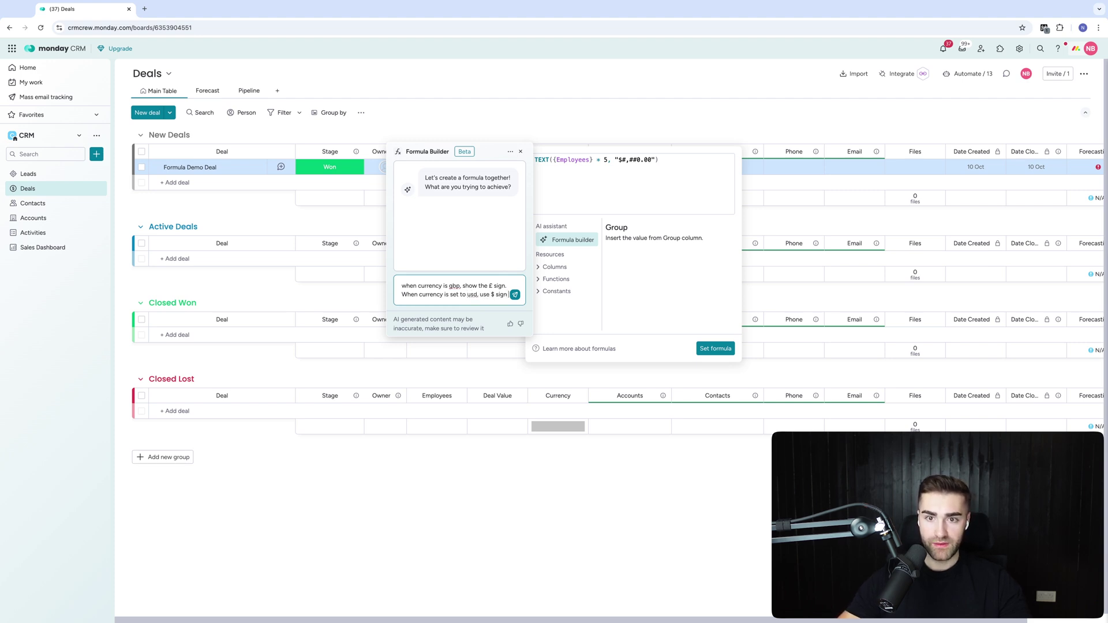
key("Return")
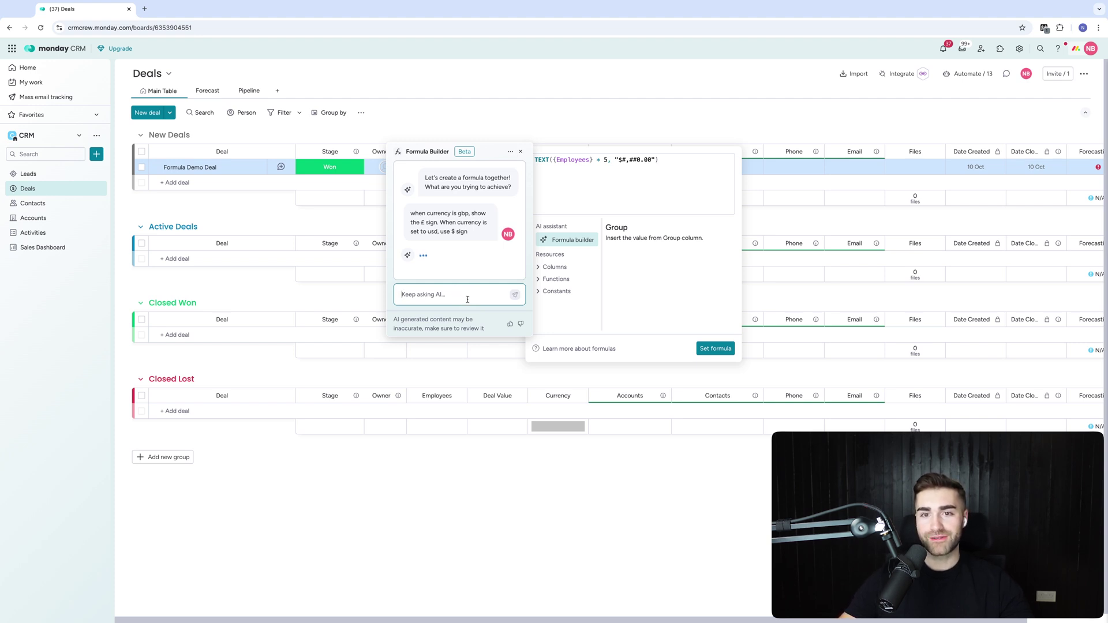
scroll(477, 242, "up", 3)
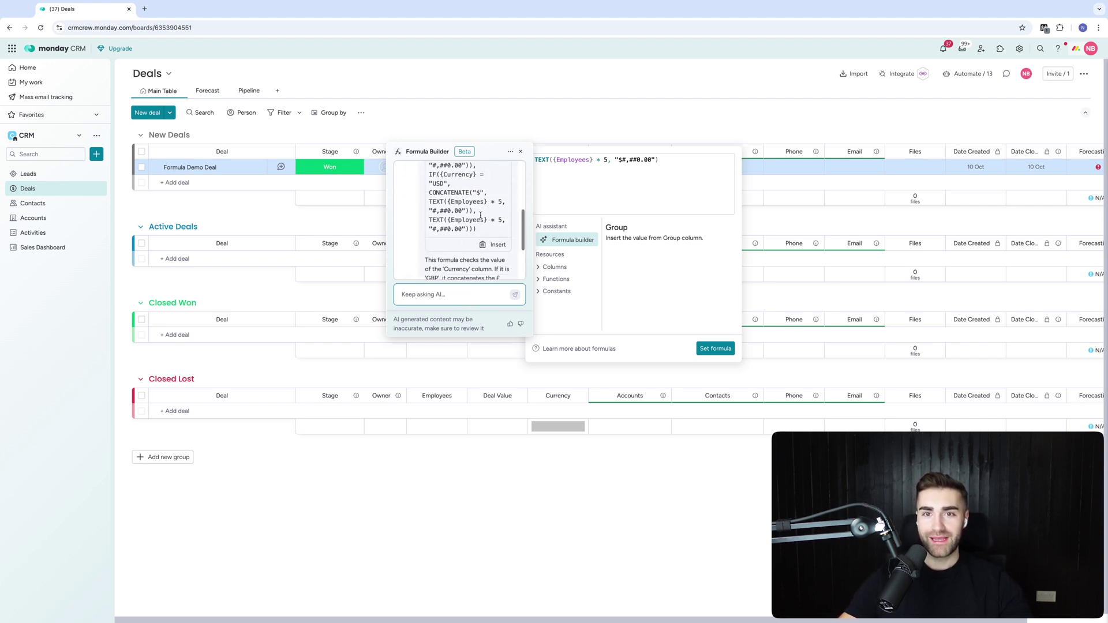
left_click(495, 249)
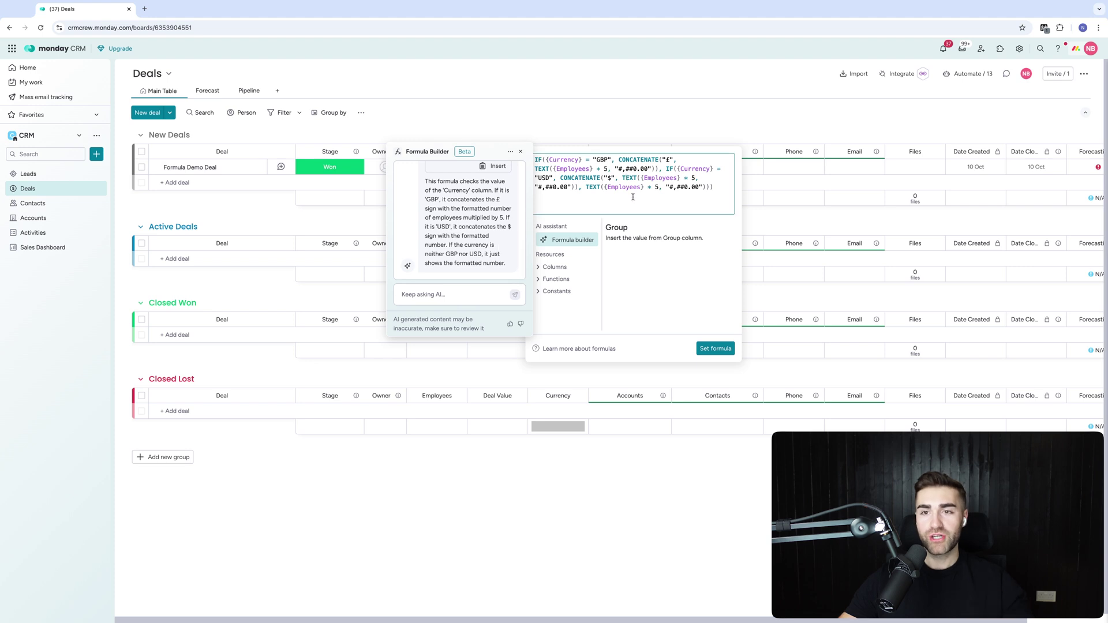
Step: Save the currency-aware formula and test it by switching the demo deal to GBP, then USD
left_click(714, 349)
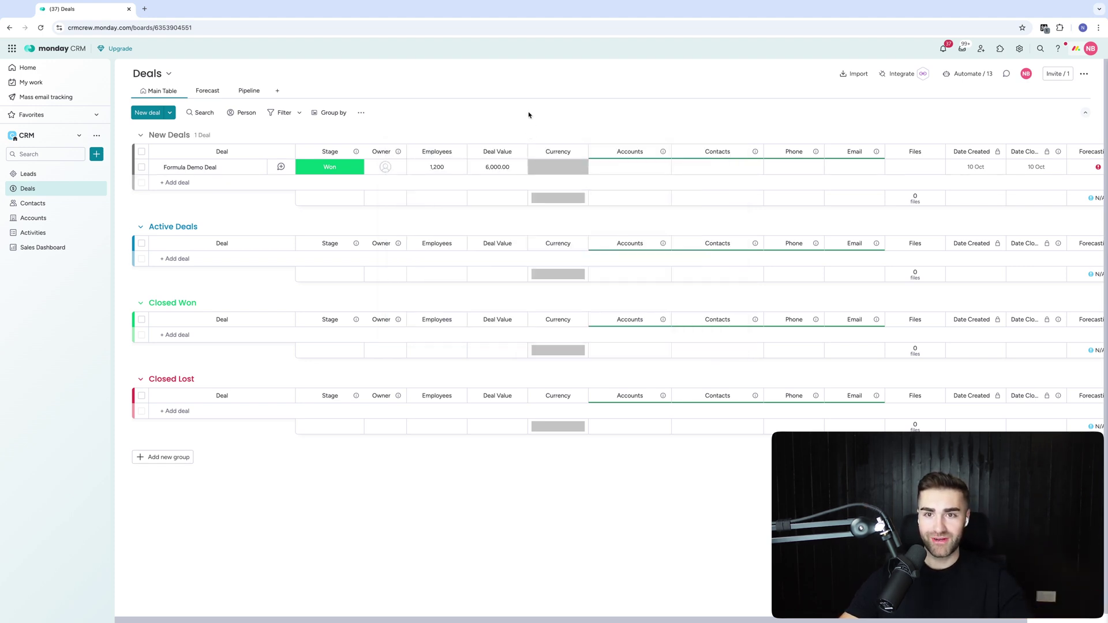
left_click(499, 167)
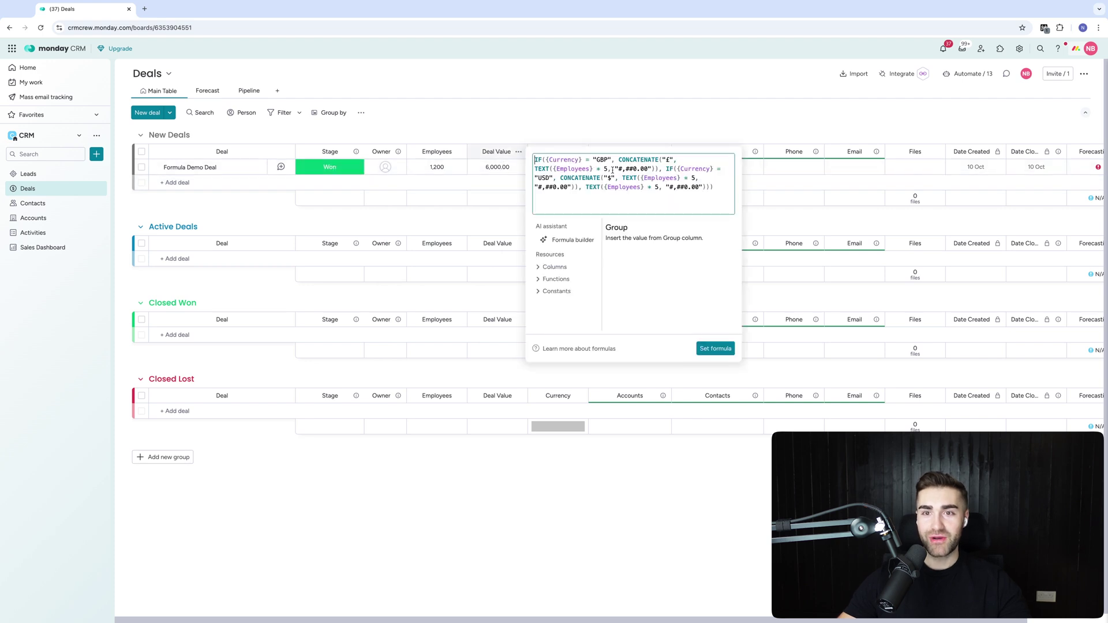
left_click(588, 101)
left_click(558, 167)
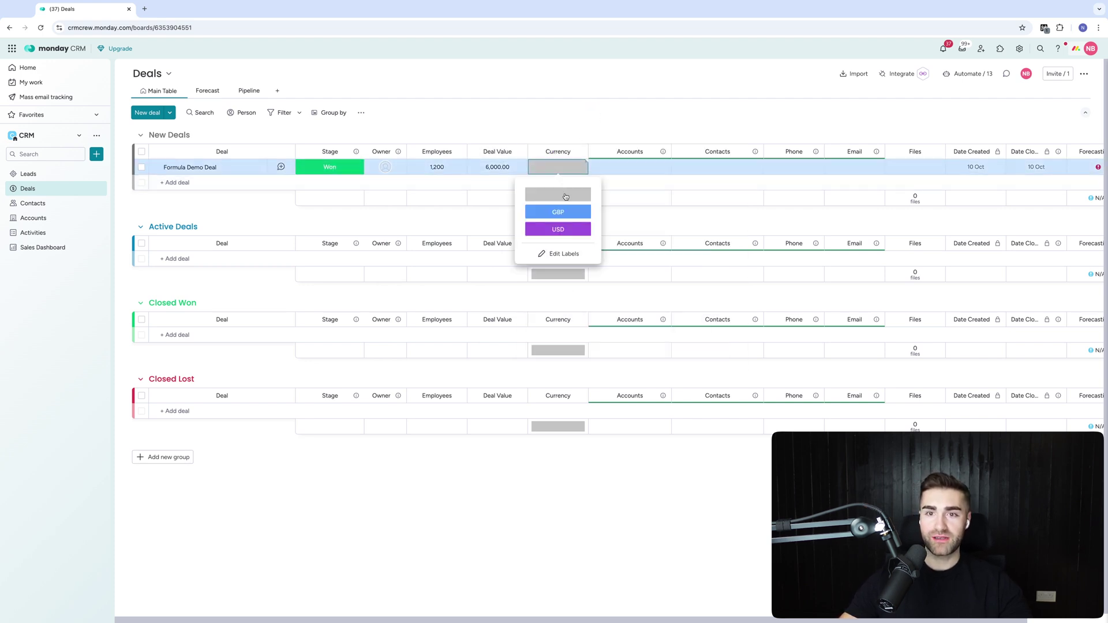
left_click(562, 211)
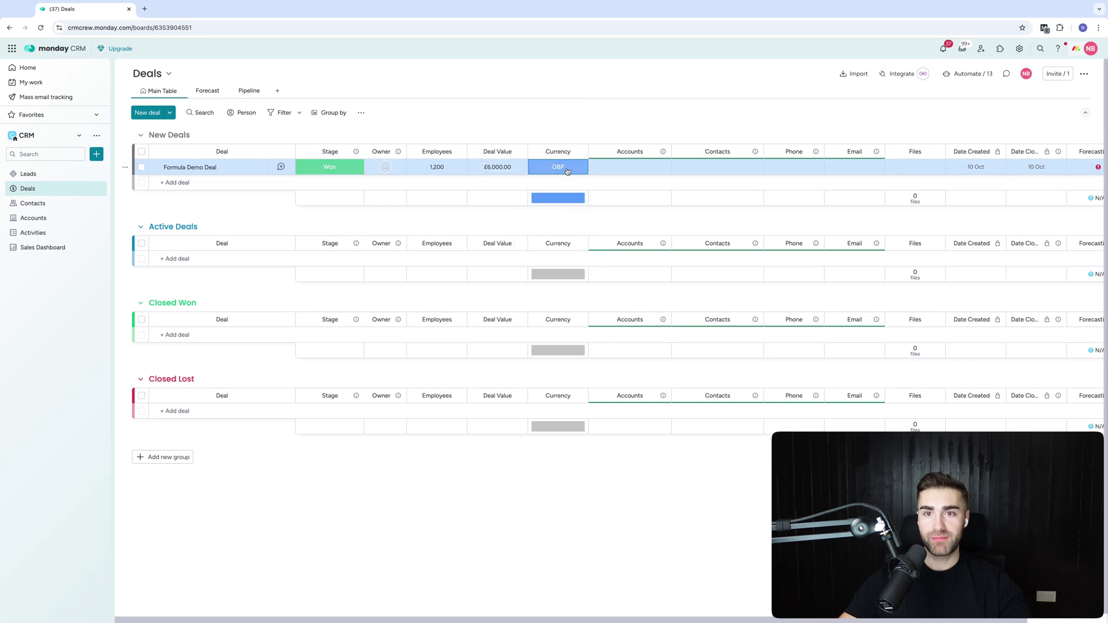
left_click(566, 170)
left_click(553, 228)
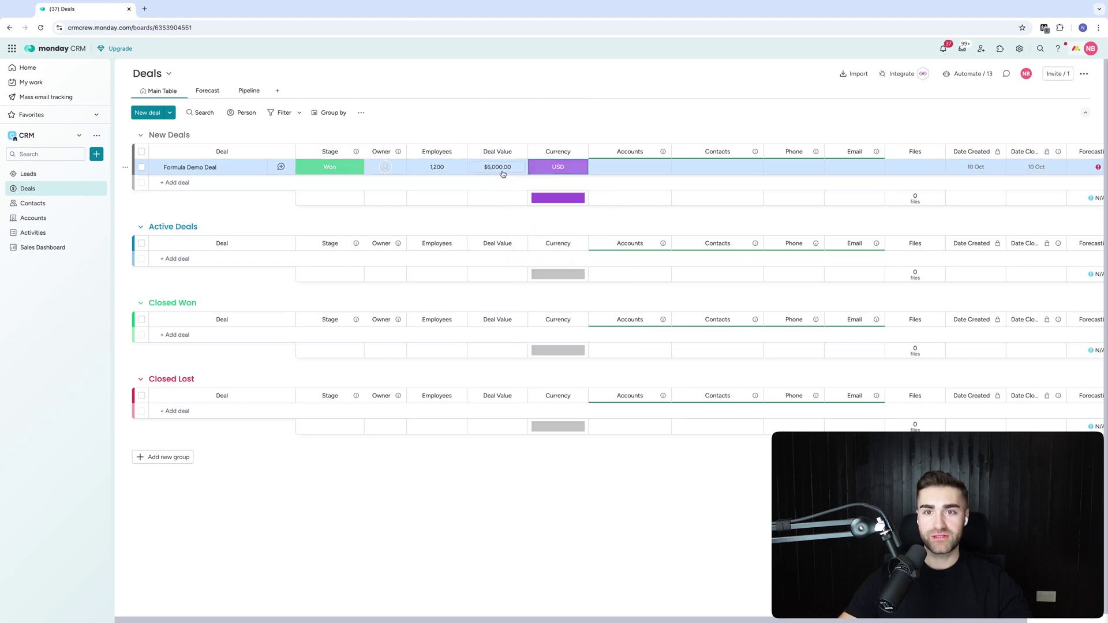
Step: Hide the Currency column's summary row
left_click(579, 153)
mouse_move(618, 161)
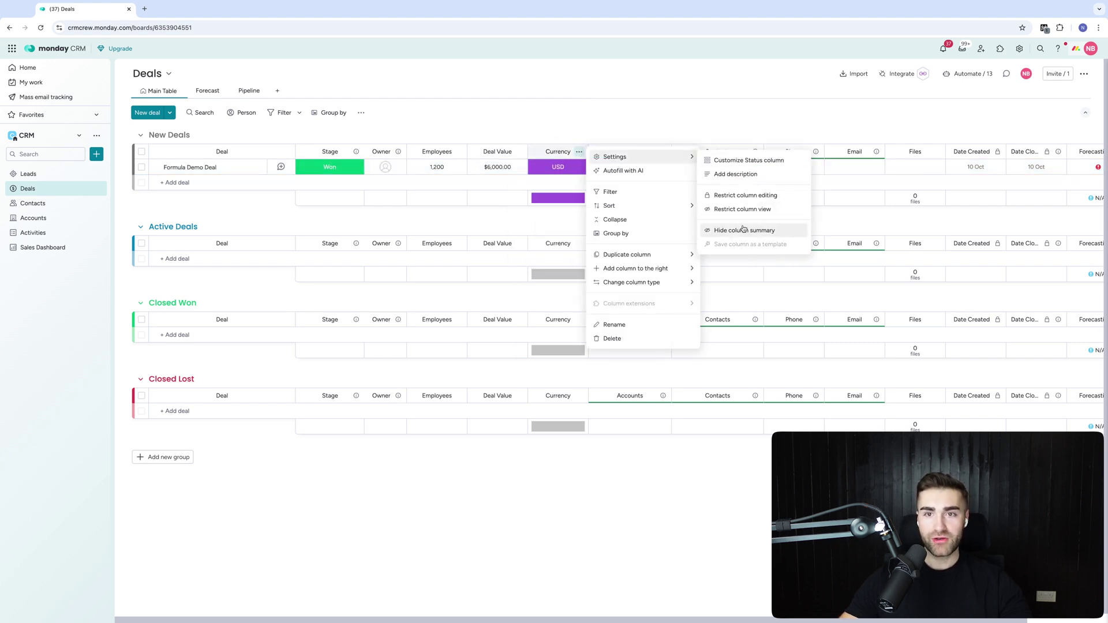
left_click(750, 230)
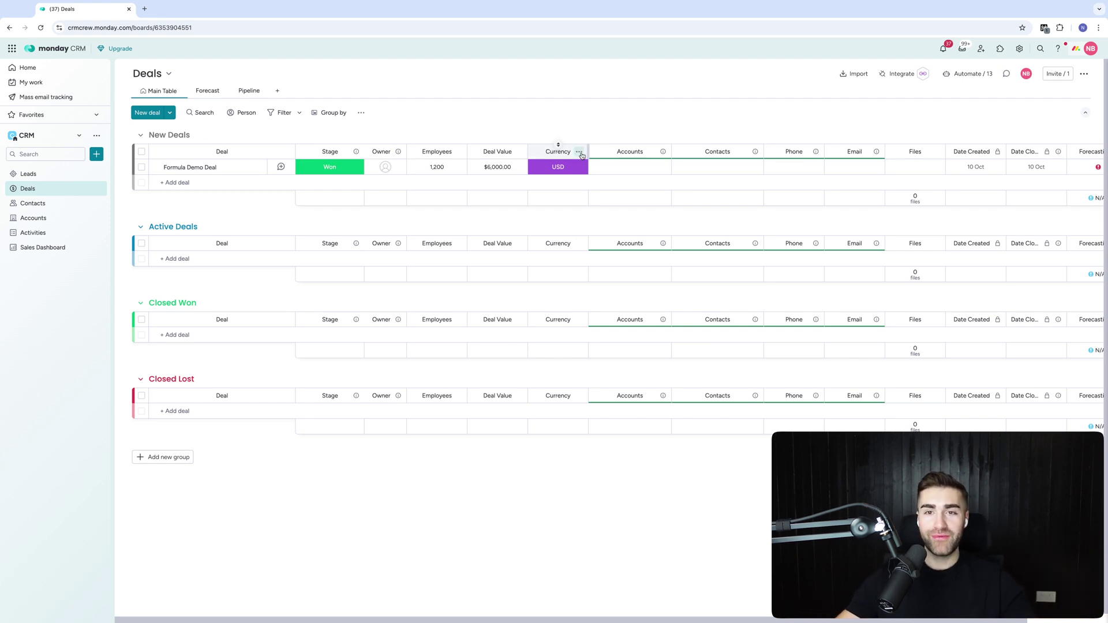
left_click(503, 172)
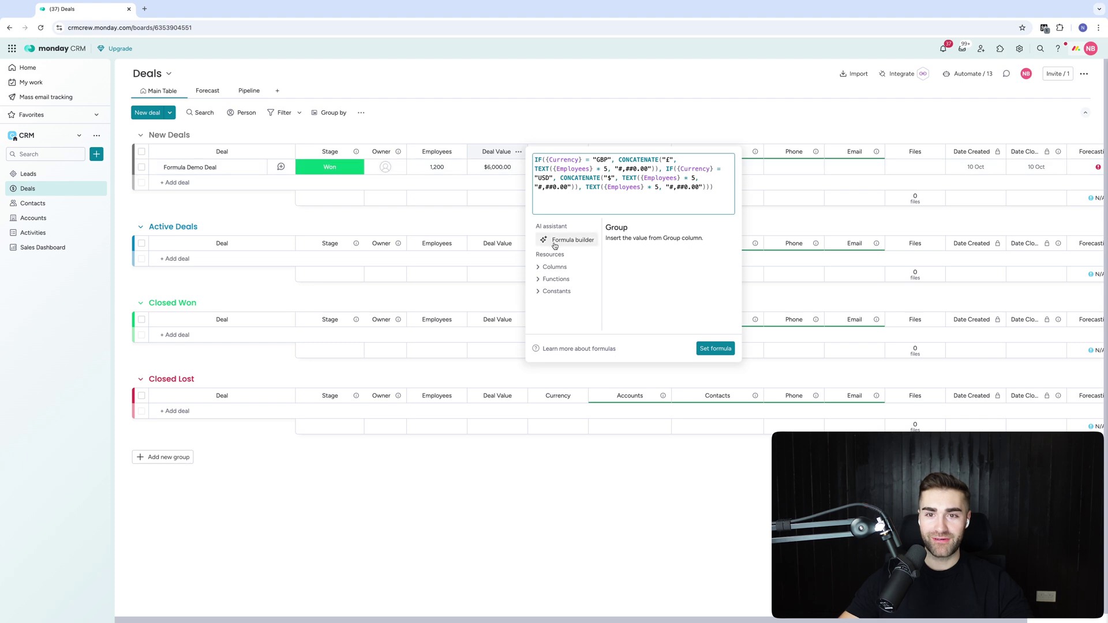
left_click(568, 240)
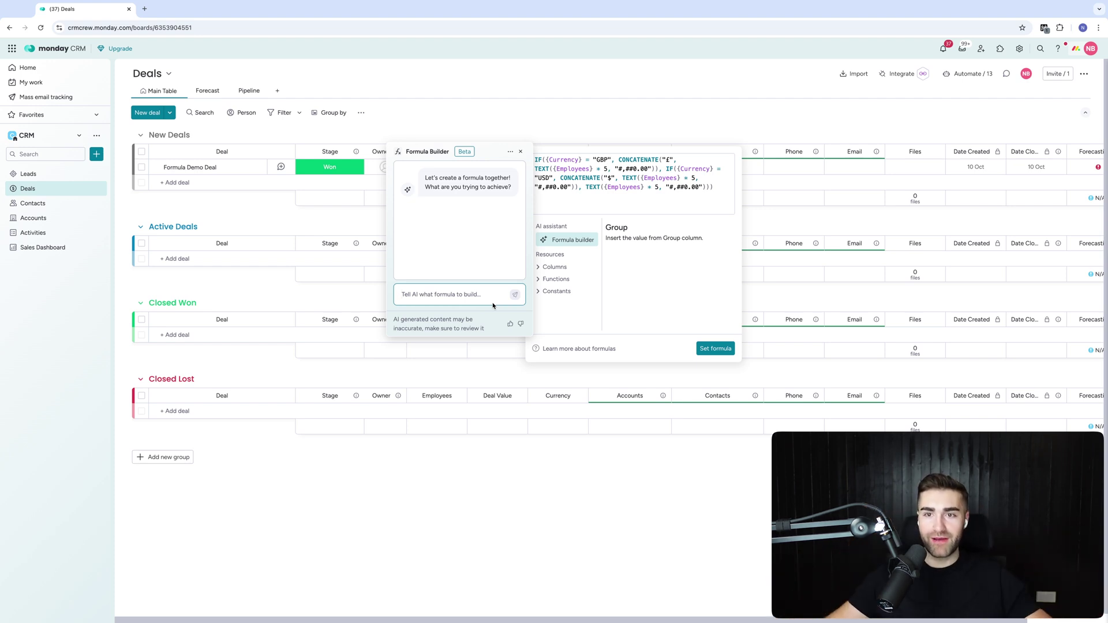
left_click(520, 76)
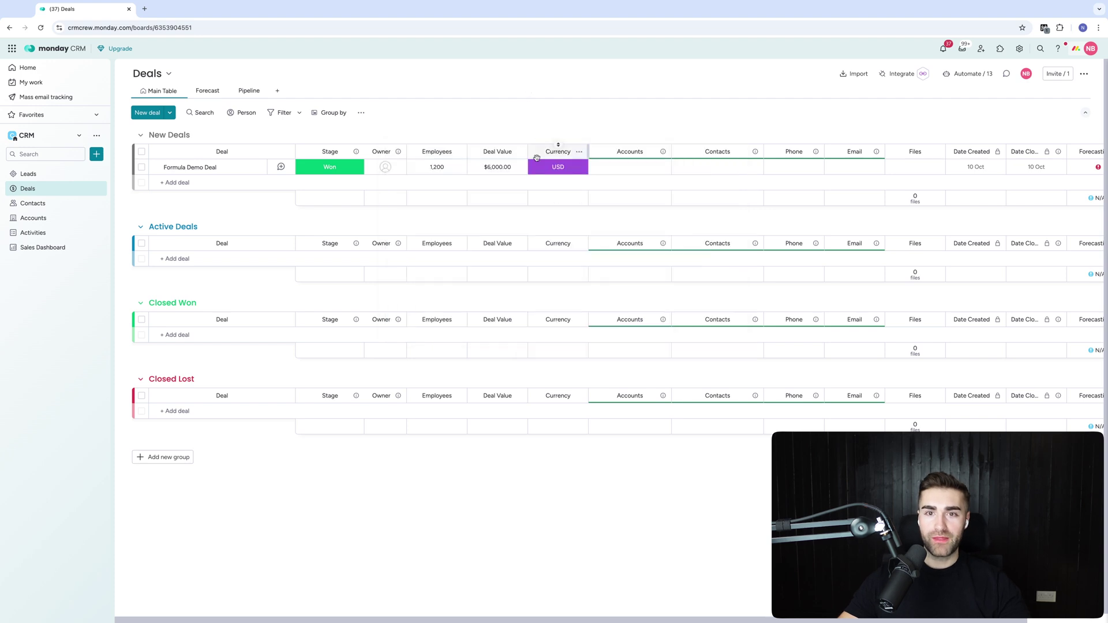
Step: Add a Status column right of Currency and name it Product
left_click(580, 152)
mouse_move(643, 271)
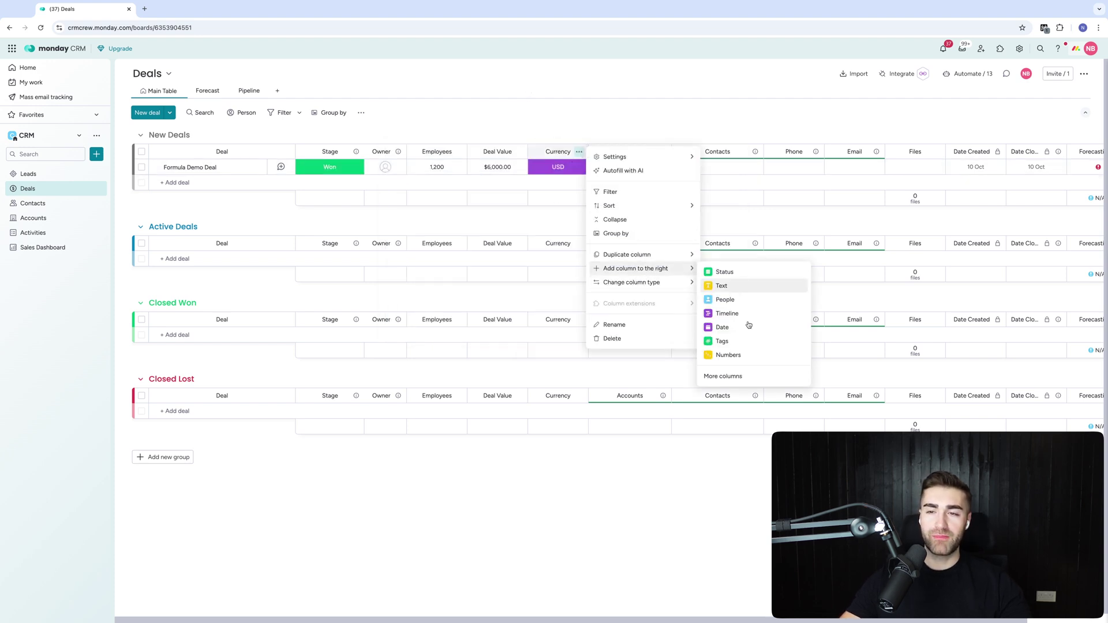
left_click(742, 382)
type("status")
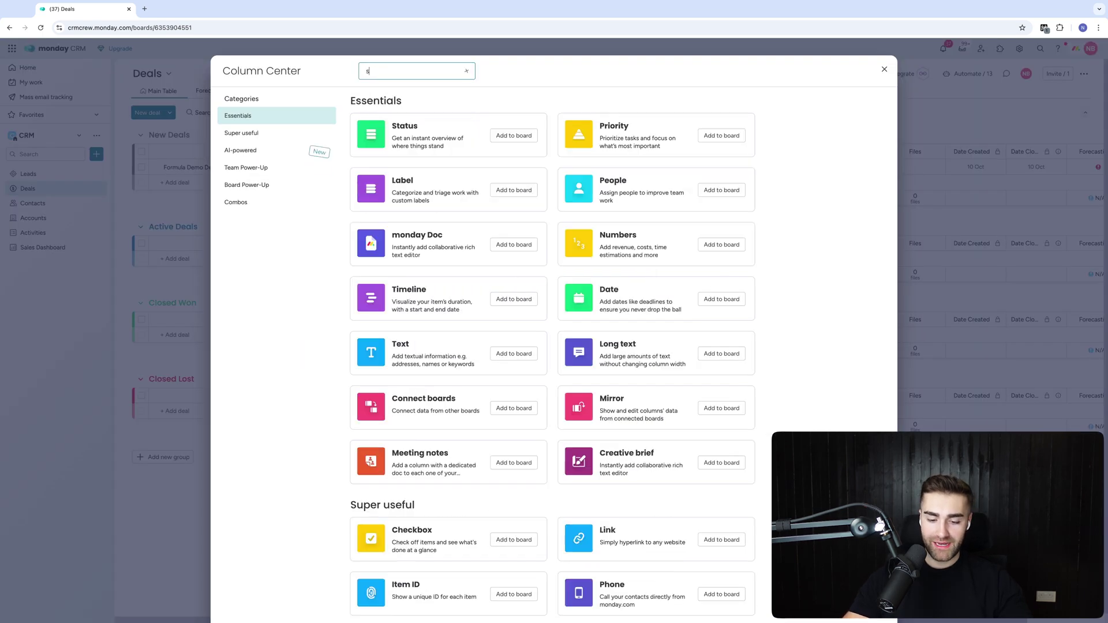
left_click(513, 136)
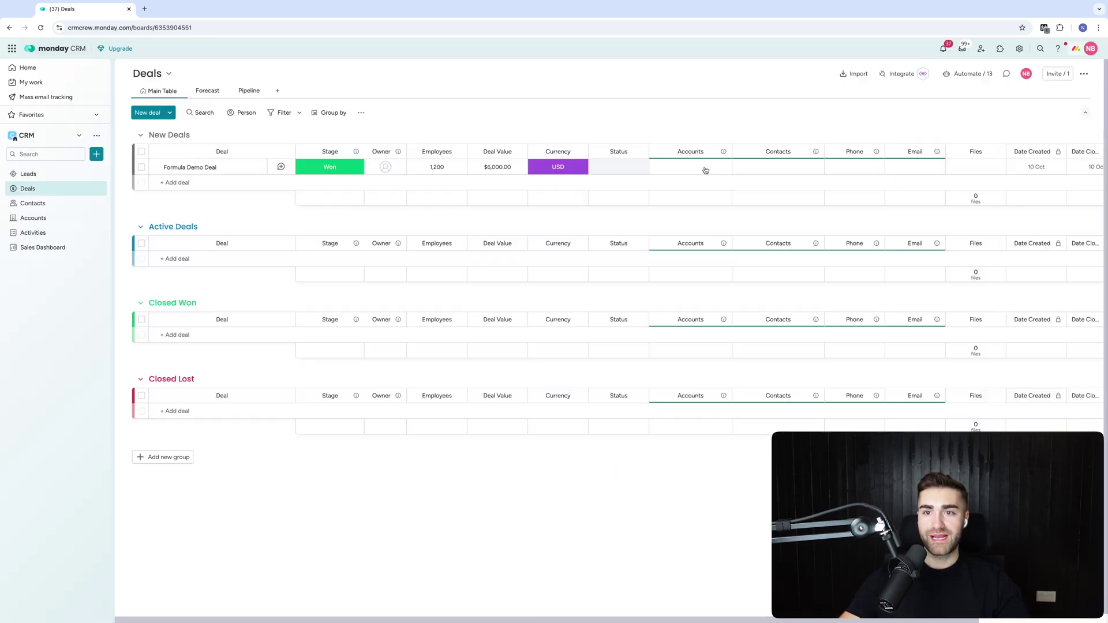
left_click(622, 152)
type("Product")
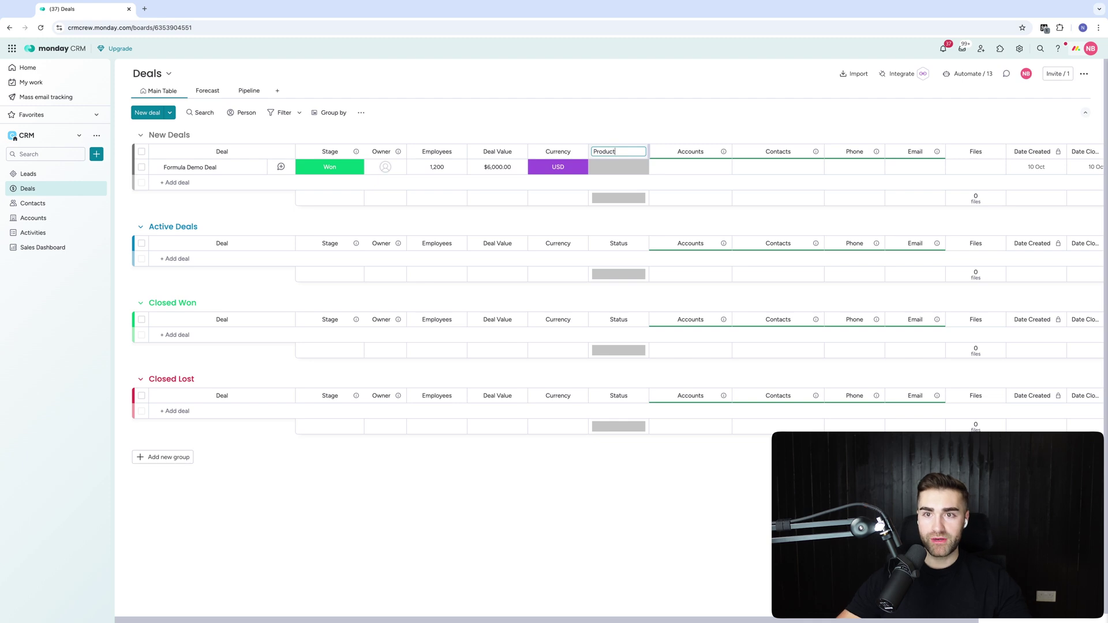
key("Return")
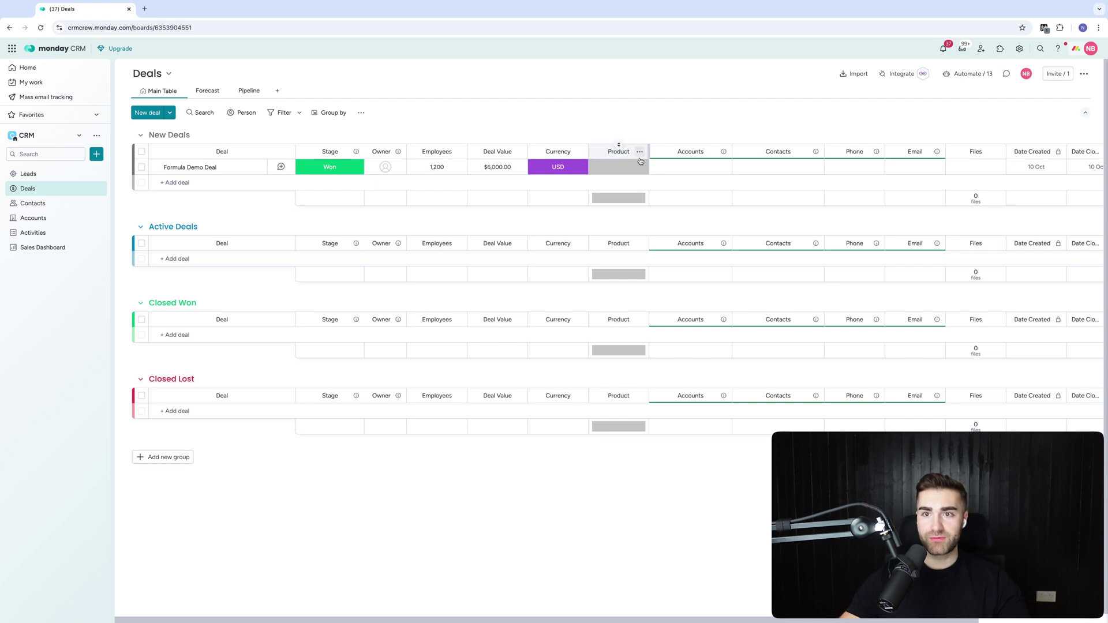
Step: Hide the Product column's summary row
left_click(639, 151)
mouse_move(675, 156)
left_click(807, 232)
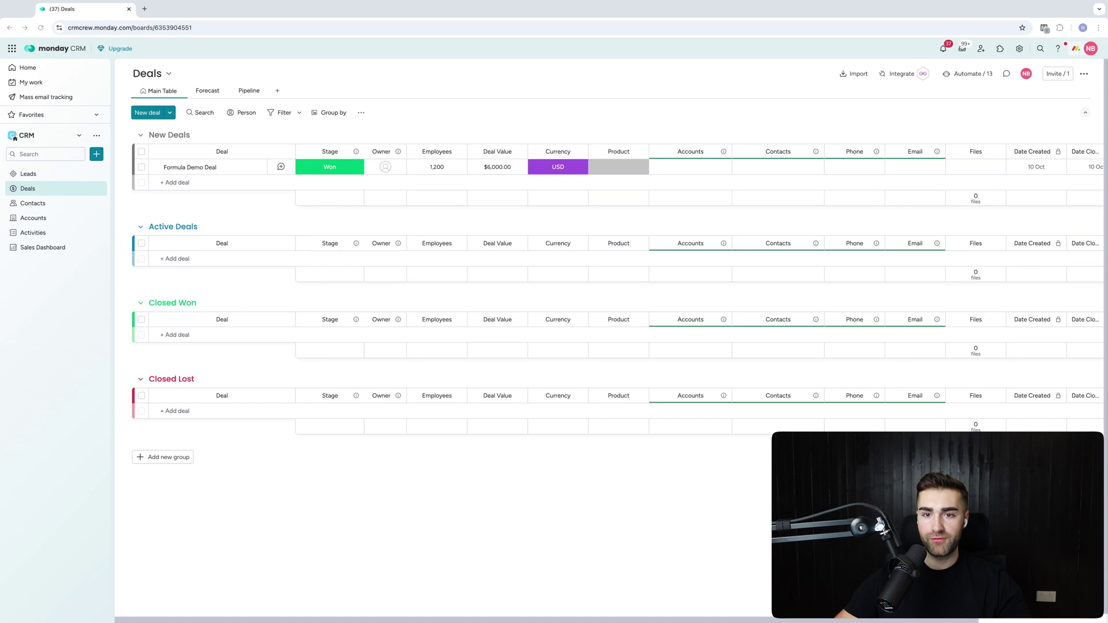
Step: Add 'Expensive Product' and 'Cheap Product' labels to the Product column
left_click(618, 167)
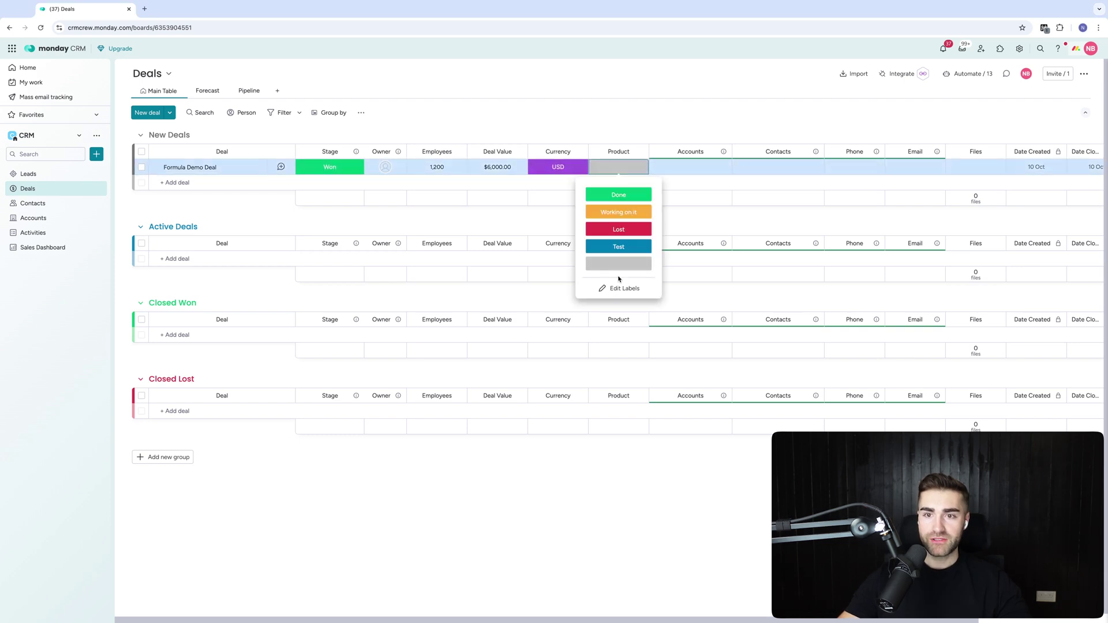
left_click(618, 286)
left_click(593, 282)
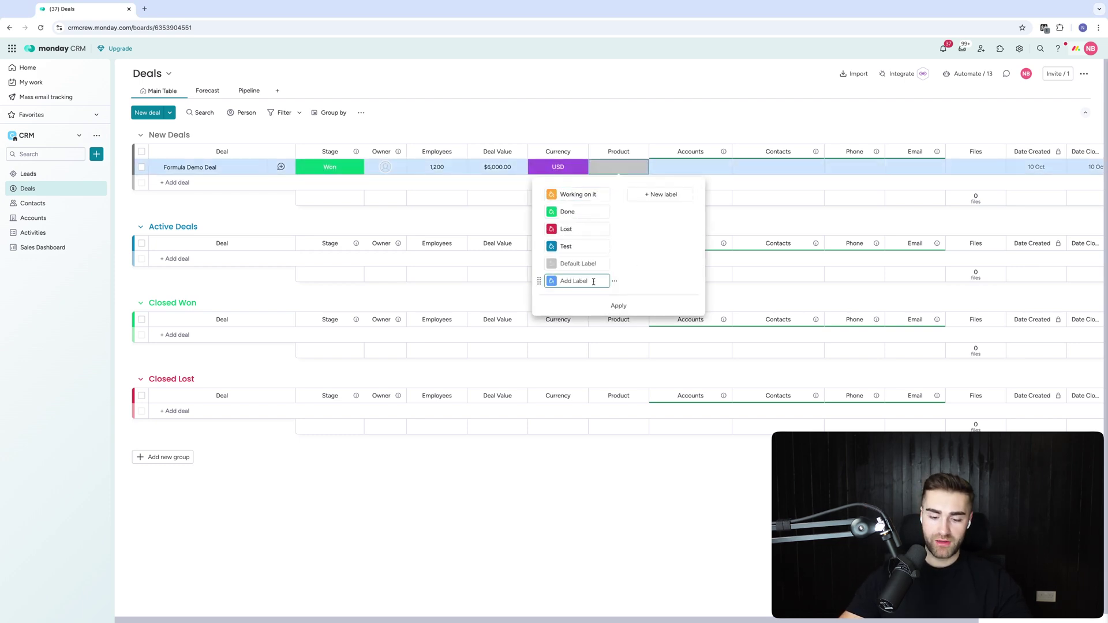
type("Expensive Prod")
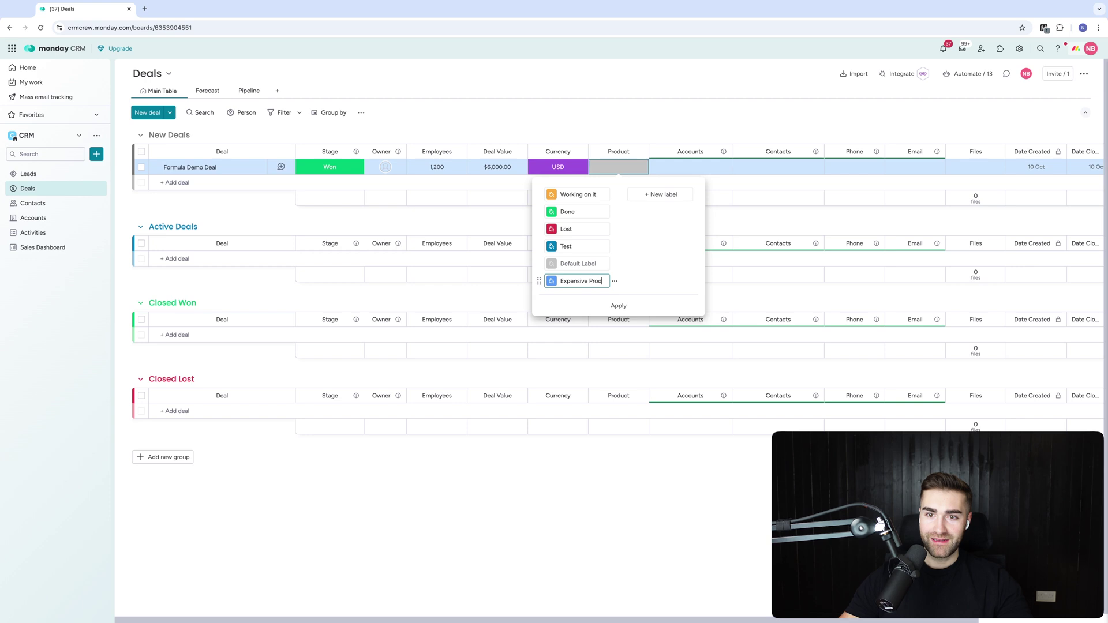
type("uct")
left_click(650, 197)
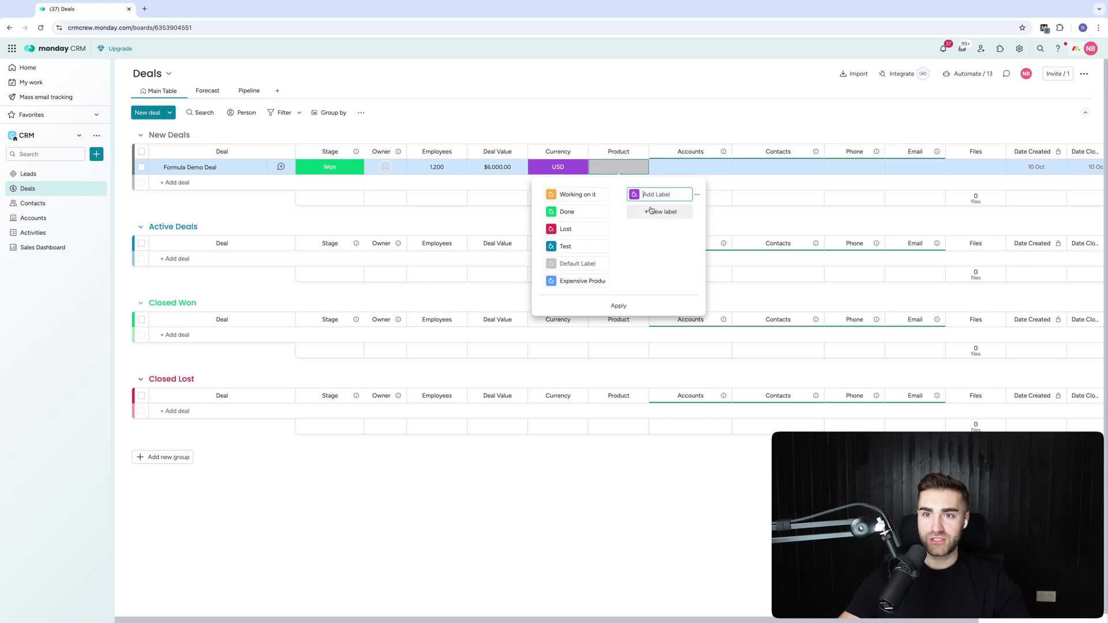
type("Cheap Produc")
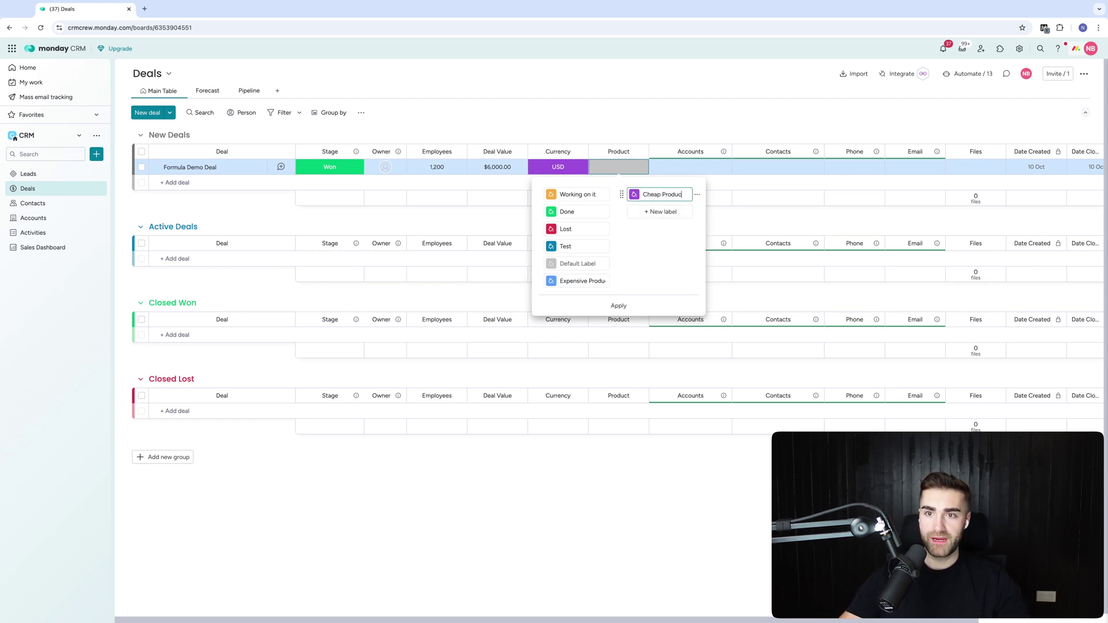
type("t")
key("Return")
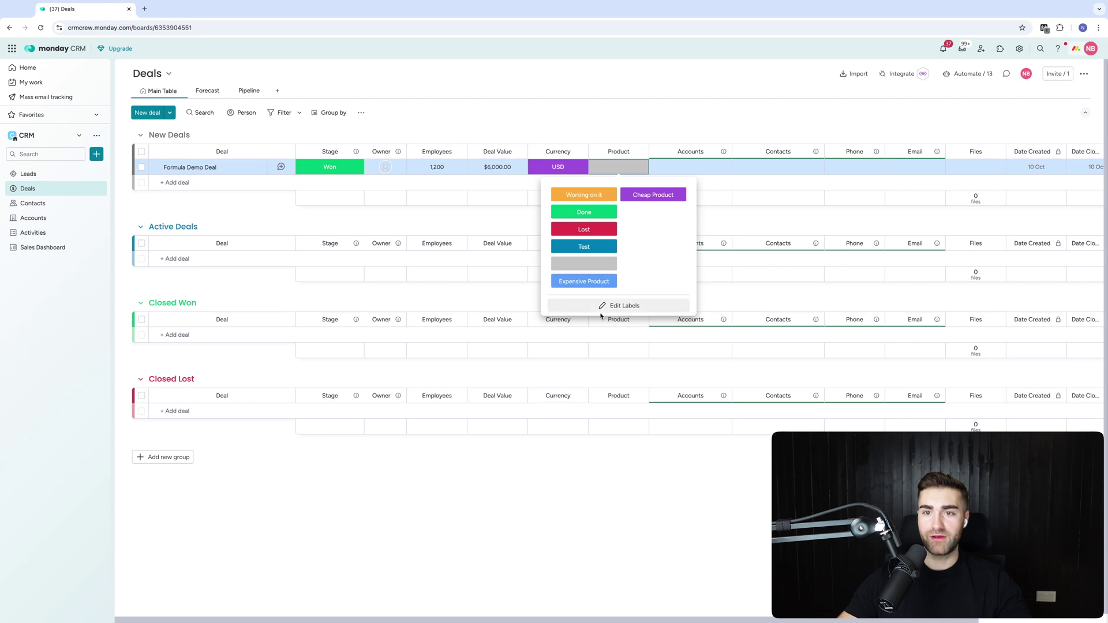
key("Escape")
Step: Delete the Test, Lost and Done labels from the Product column
left_click(598, 173)
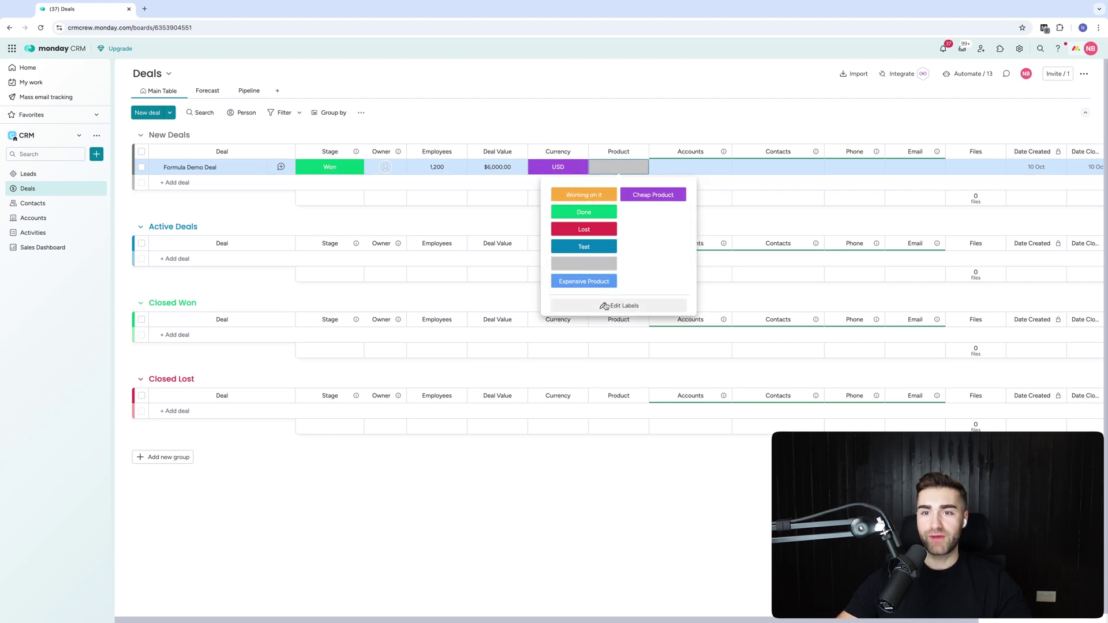
left_click(620, 306)
left_click(615, 246)
left_click(656, 268)
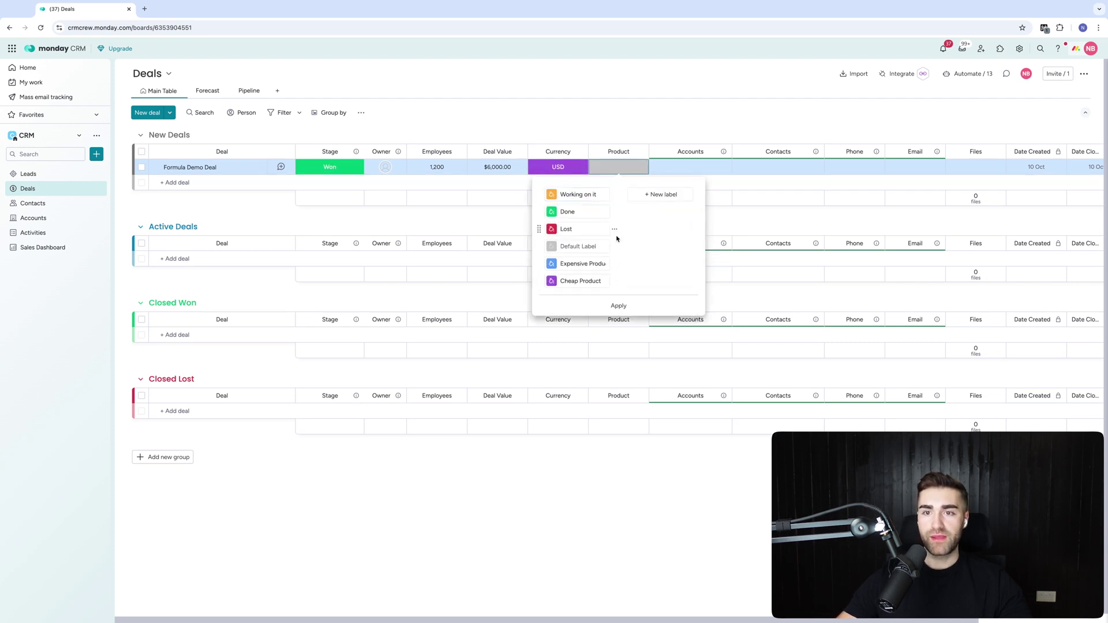
left_click(615, 230)
left_click(615, 232)
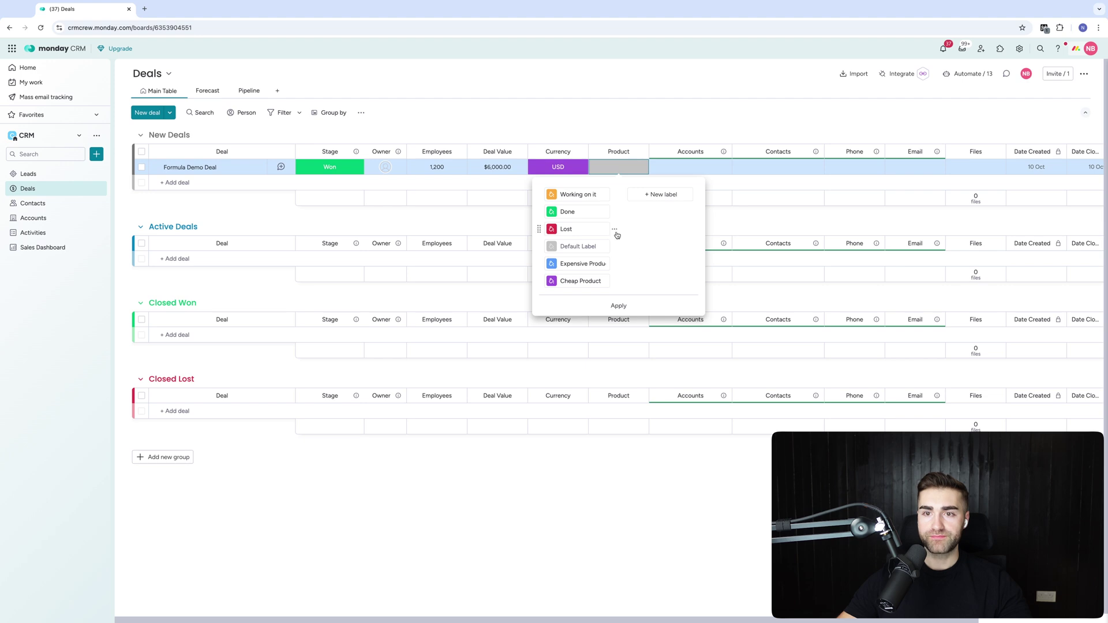
left_click(615, 232)
left_click(655, 250)
left_click(655, 211)
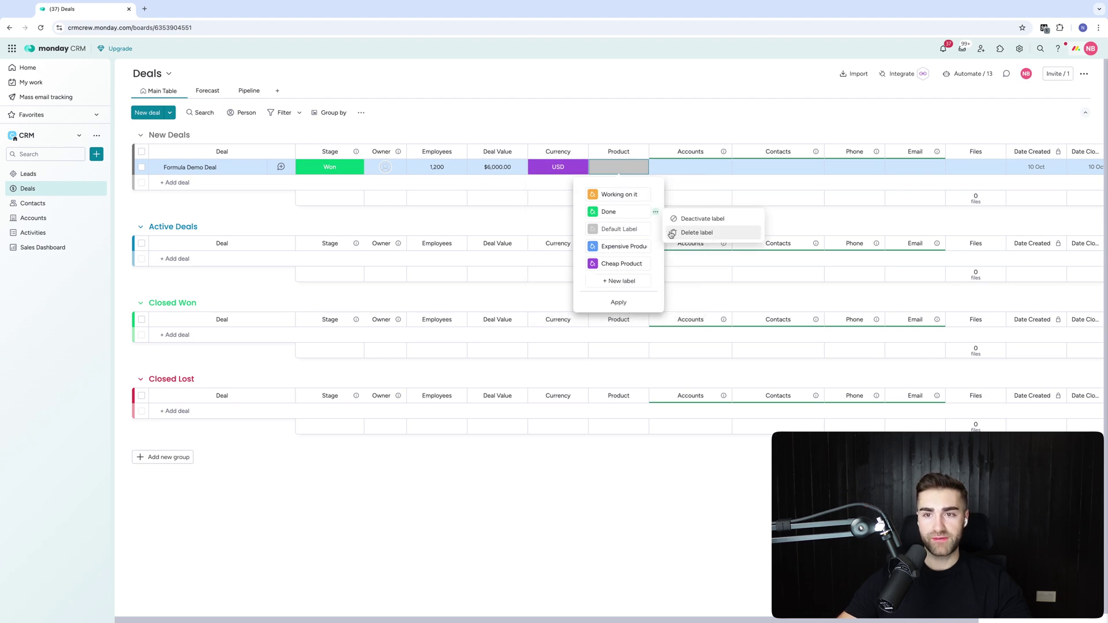
left_click(695, 232)
Step: Delete the 'Working on it' Product label, leaving the deal's Product empty
left_click(655, 195)
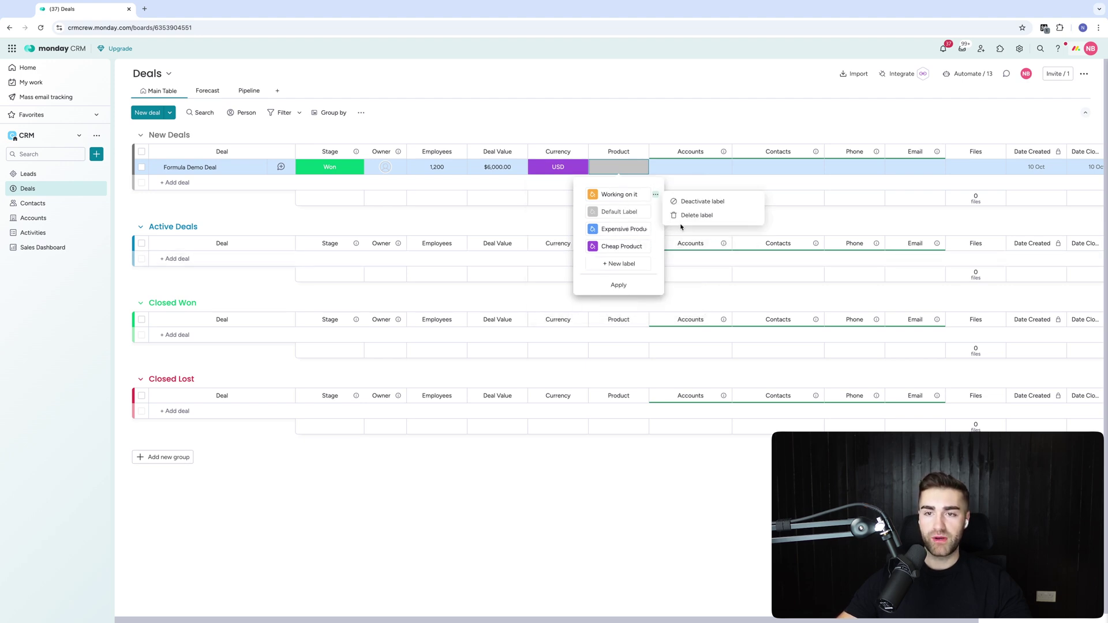
left_click(680, 233)
left_click(626, 167)
left_click(637, 273)
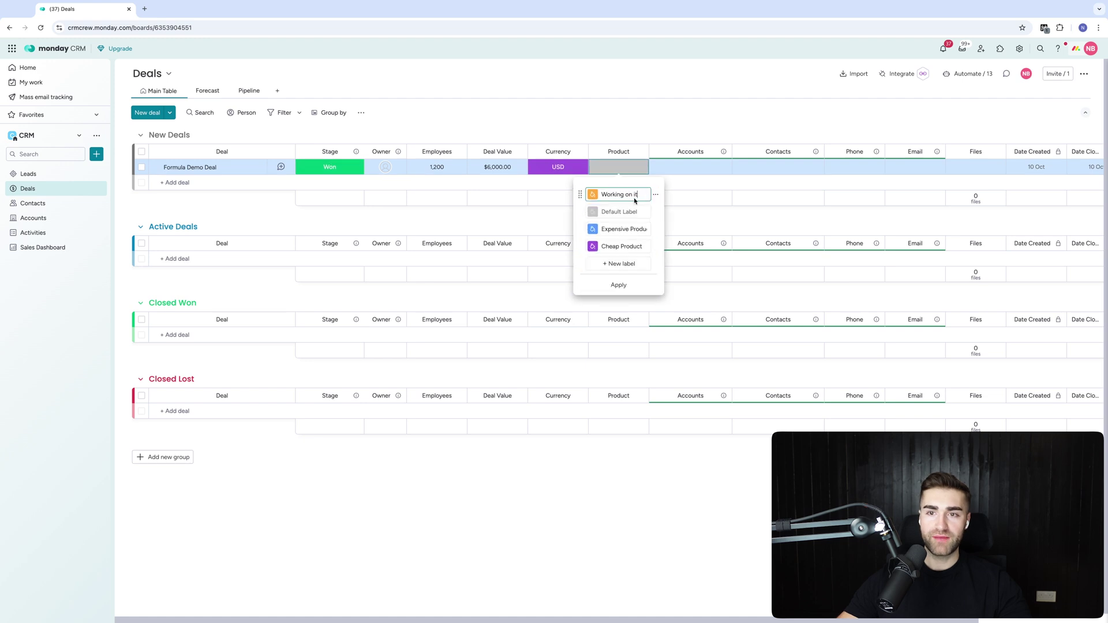
left_click(655, 194)
left_click(695, 215)
left_click(603, 165)
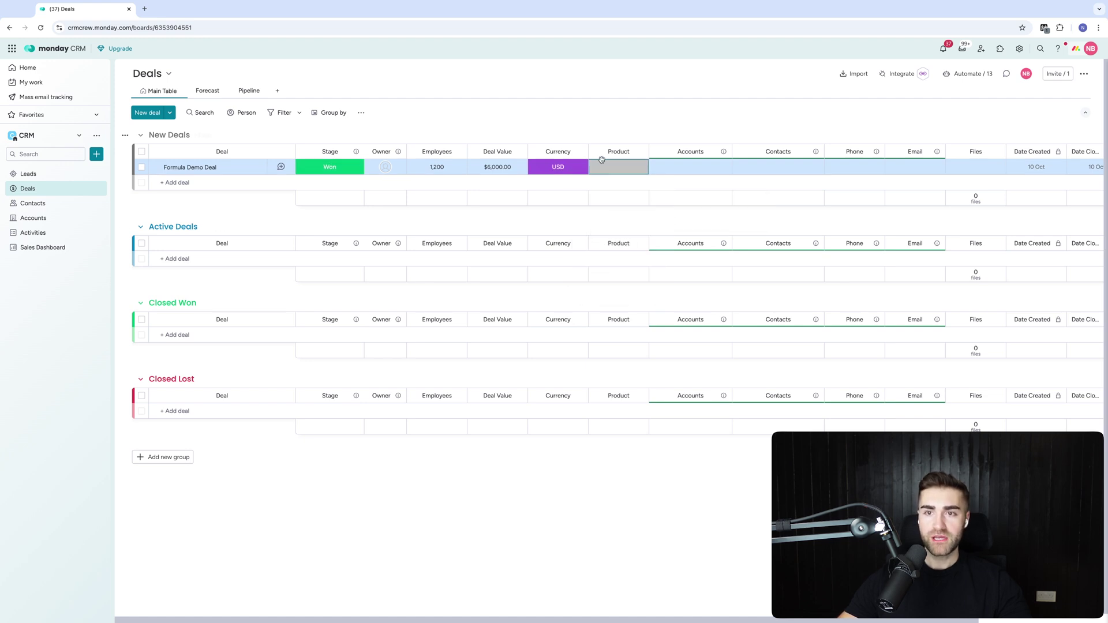
Step: Have the AI builder price Deal Value per employee: 7 Expensive, 3 Cheap, otherwise 5, and set it
left_click(488, 168)
left_click(567, 240)
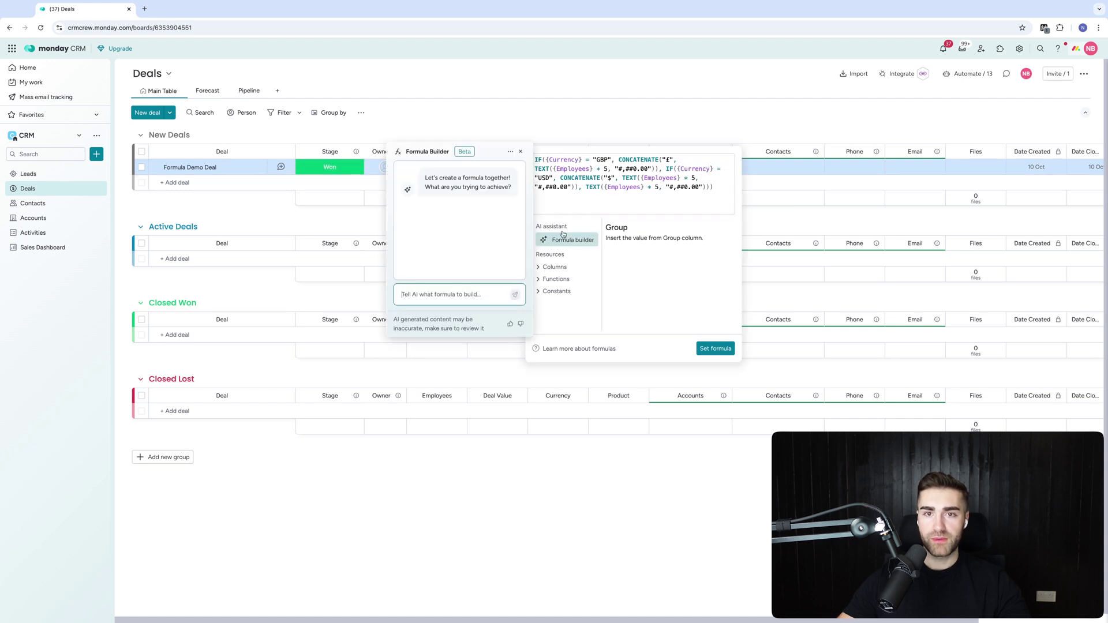
left_click(445, 293)
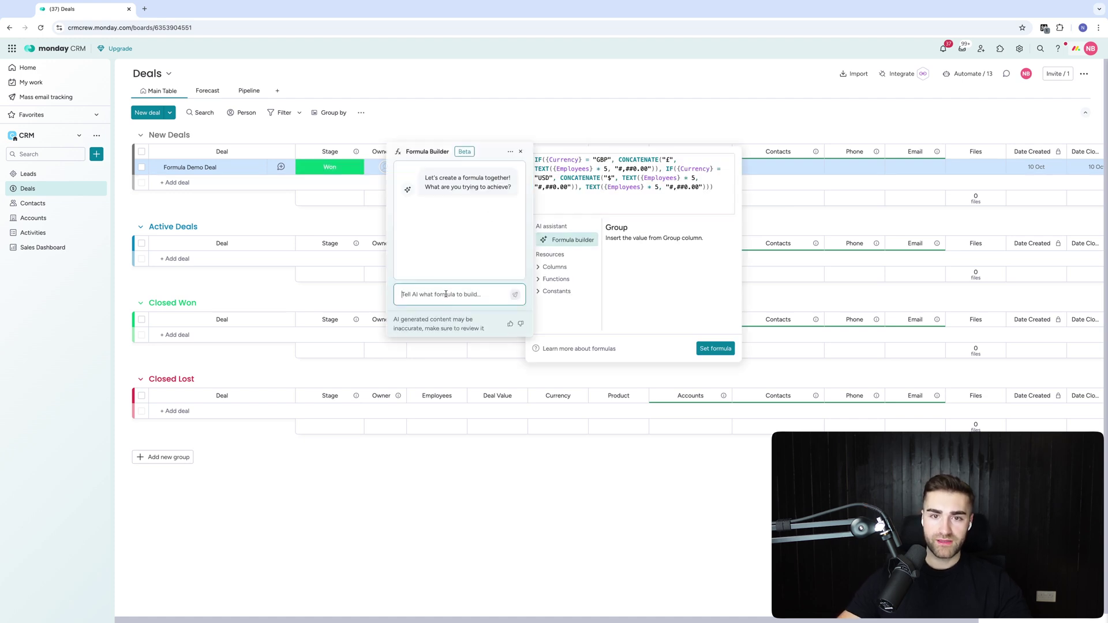
type("in add")
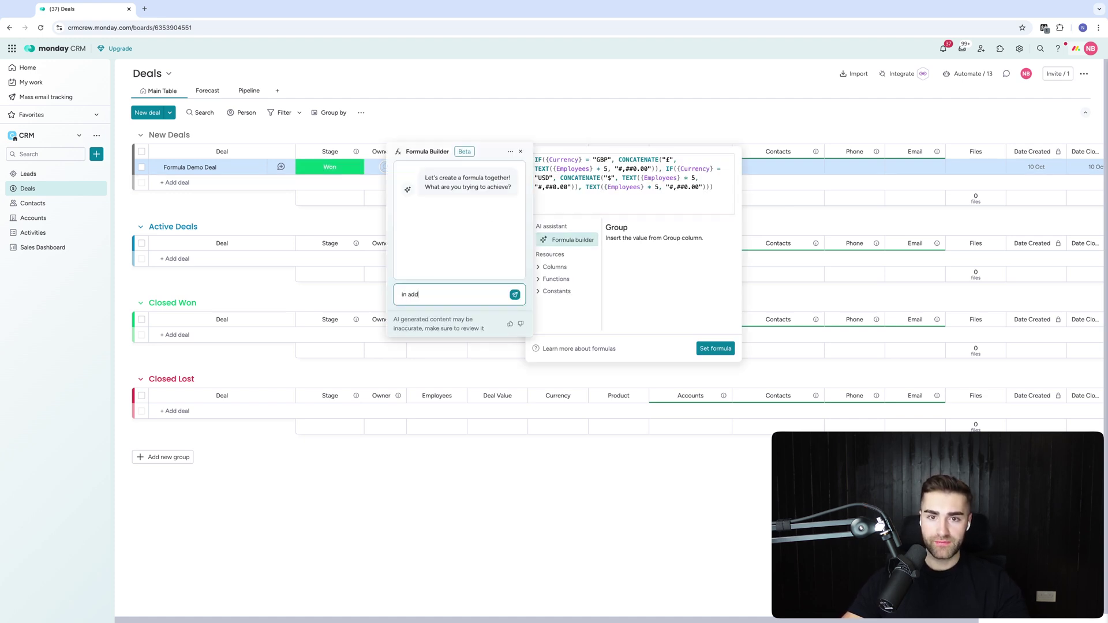
type("ition to the current formula")
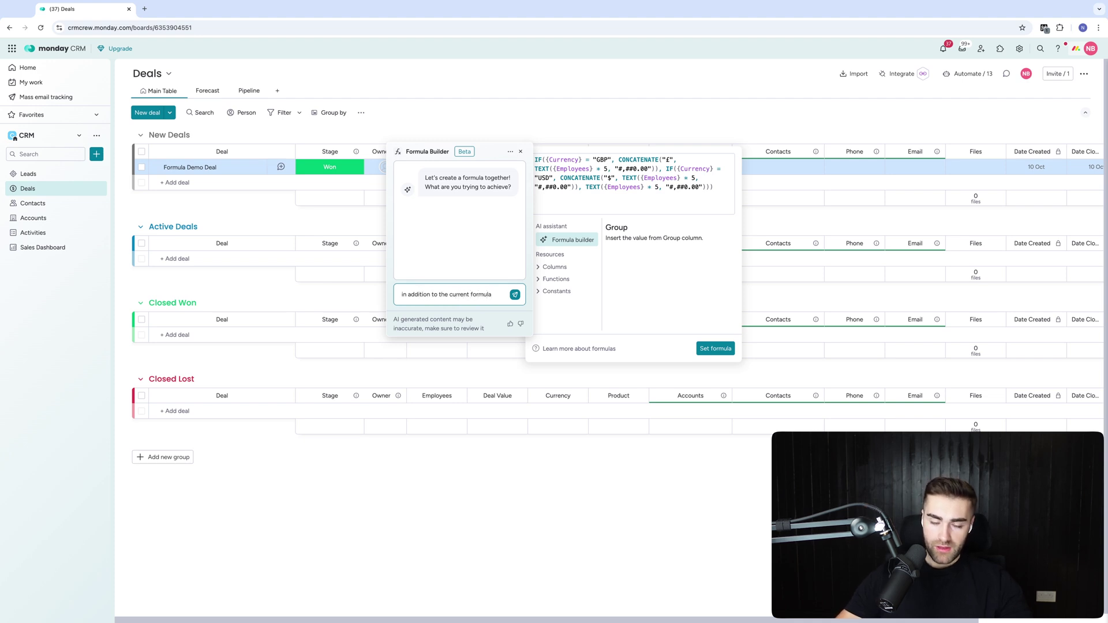
type(", o")
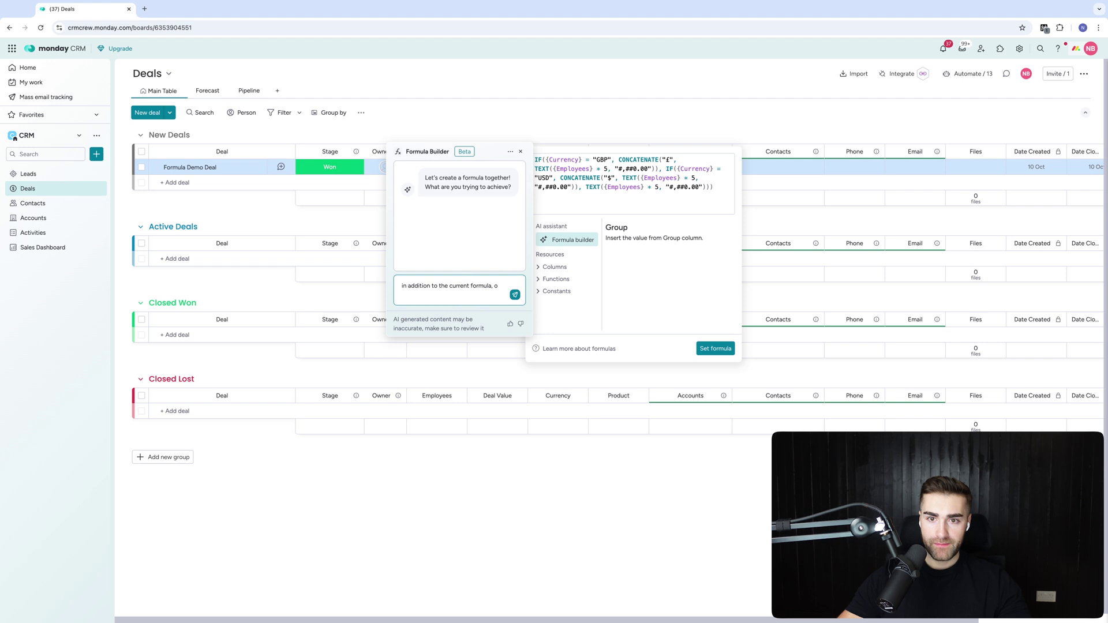
key("BackSpace")
type("please change the pricing per employee")
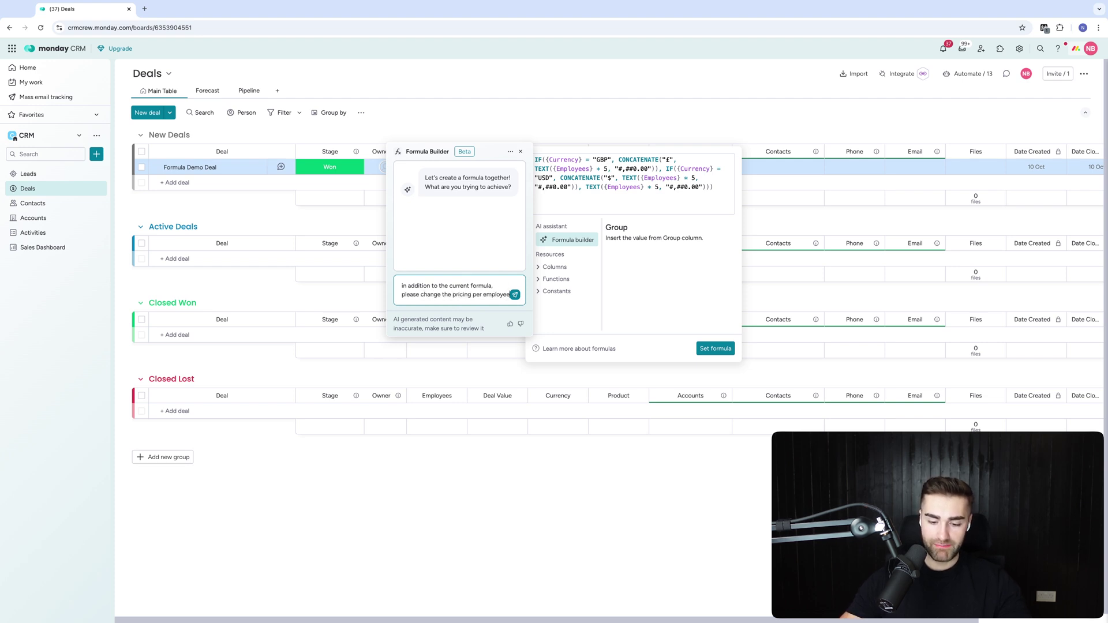
type(" based on the product status. If the")
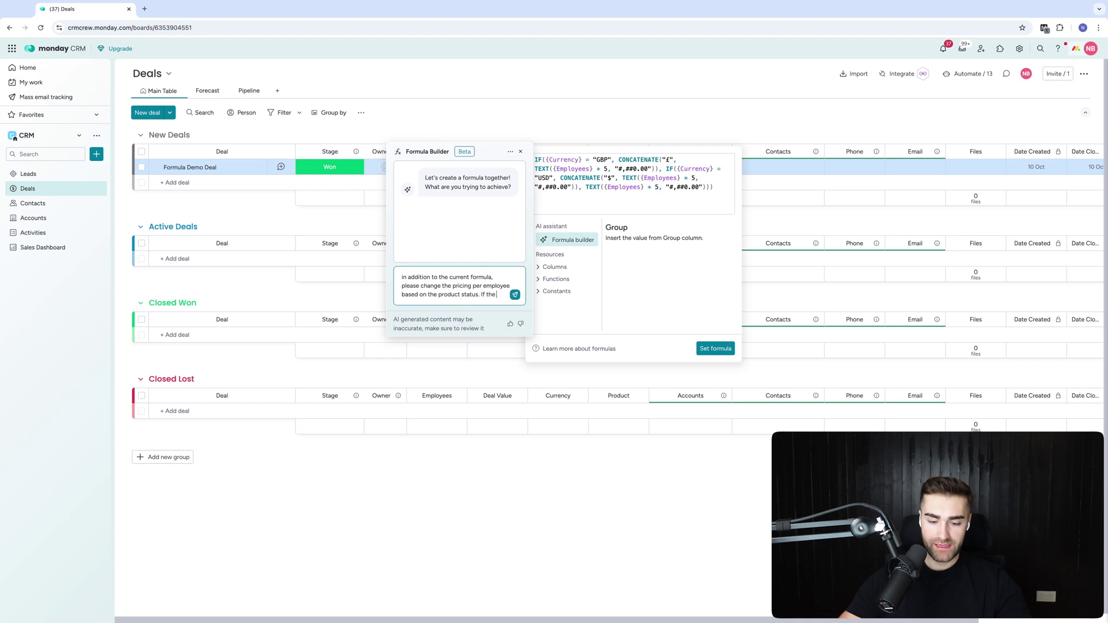
type("tus is expensive produc")
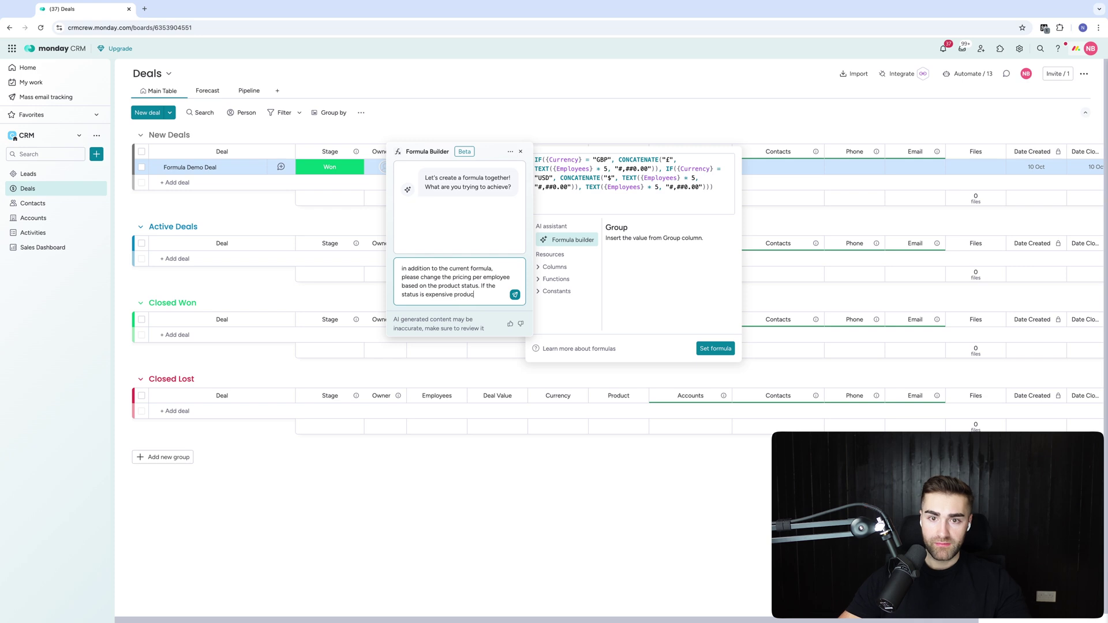
type("plo")
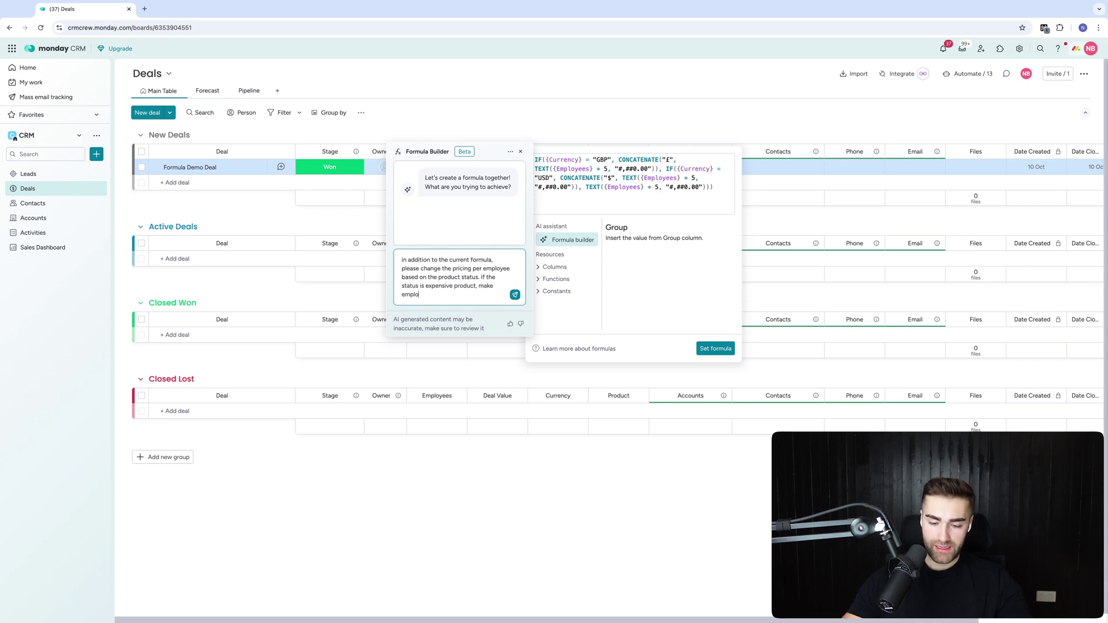
key("BackSpace")
key("BackSpace")
key("BackSpace")
key("BackSpace")
key("BackSpace")
type("cost")
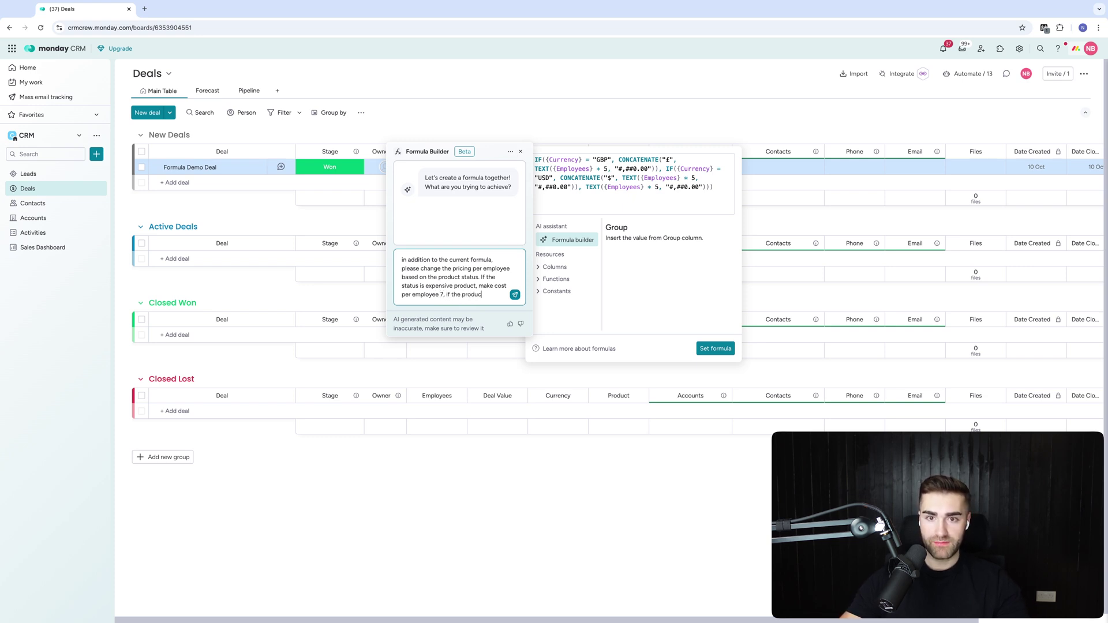
type("pr")
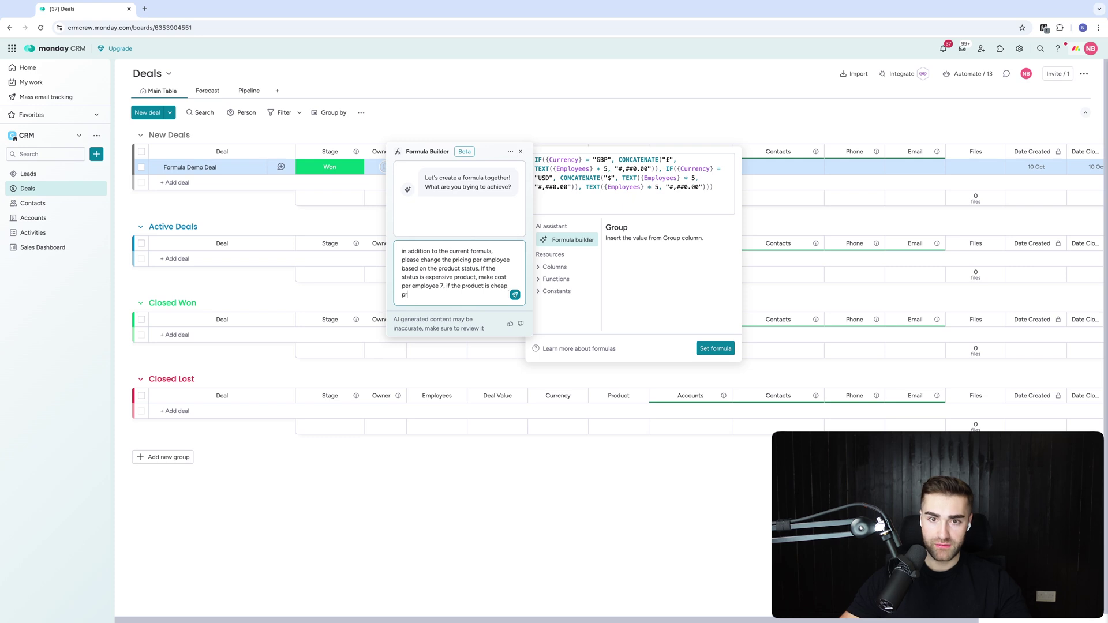
type("oduct, make")
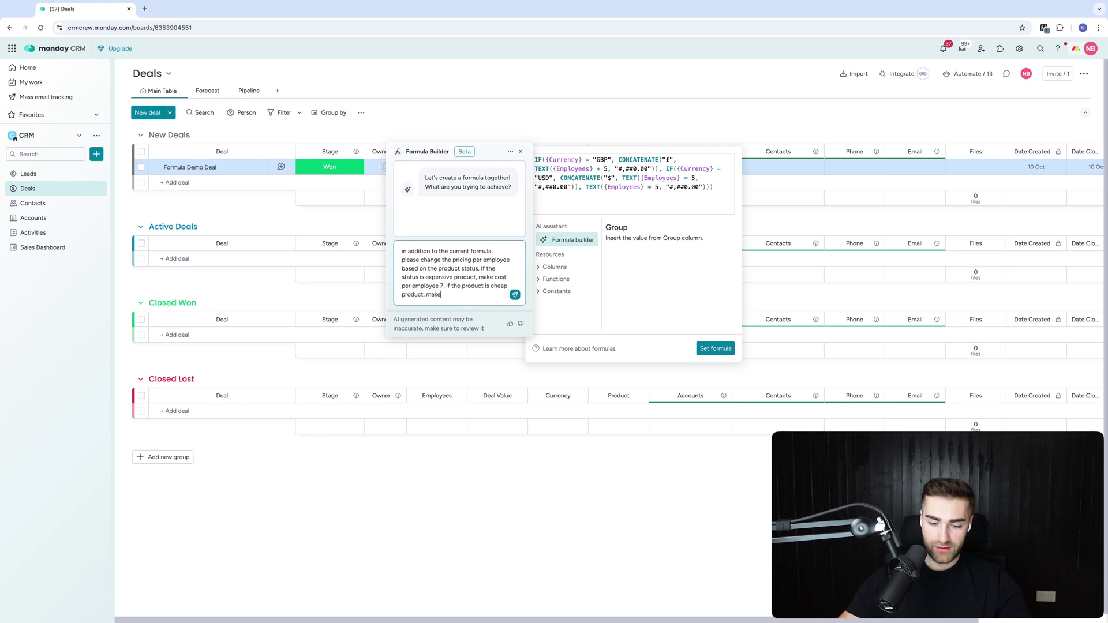
type(" cost of employee 3")
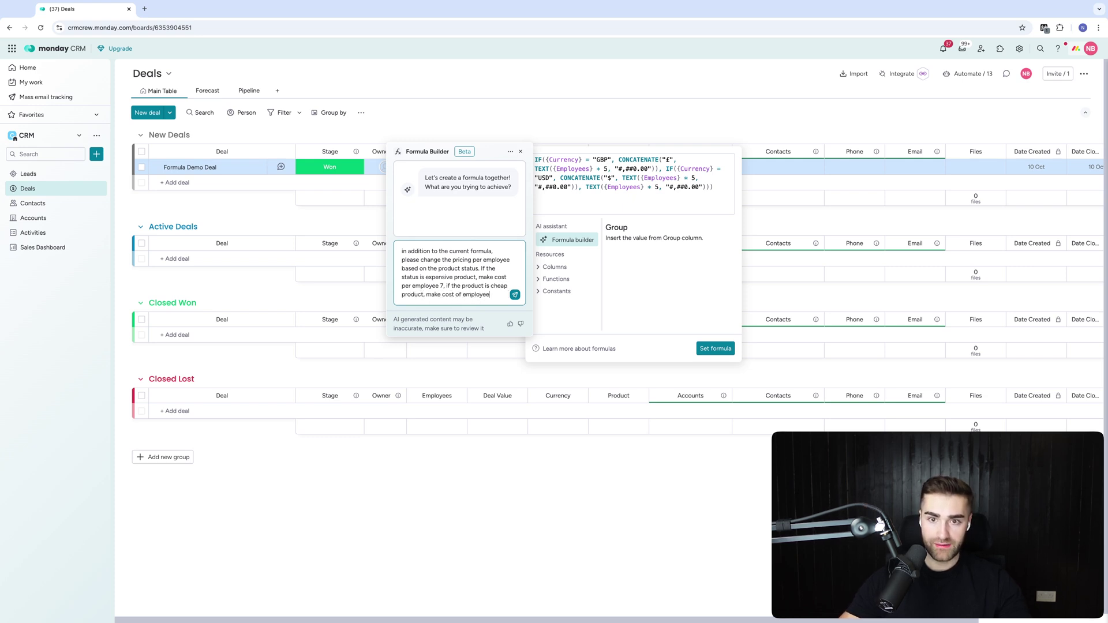
left_click(515, 293)
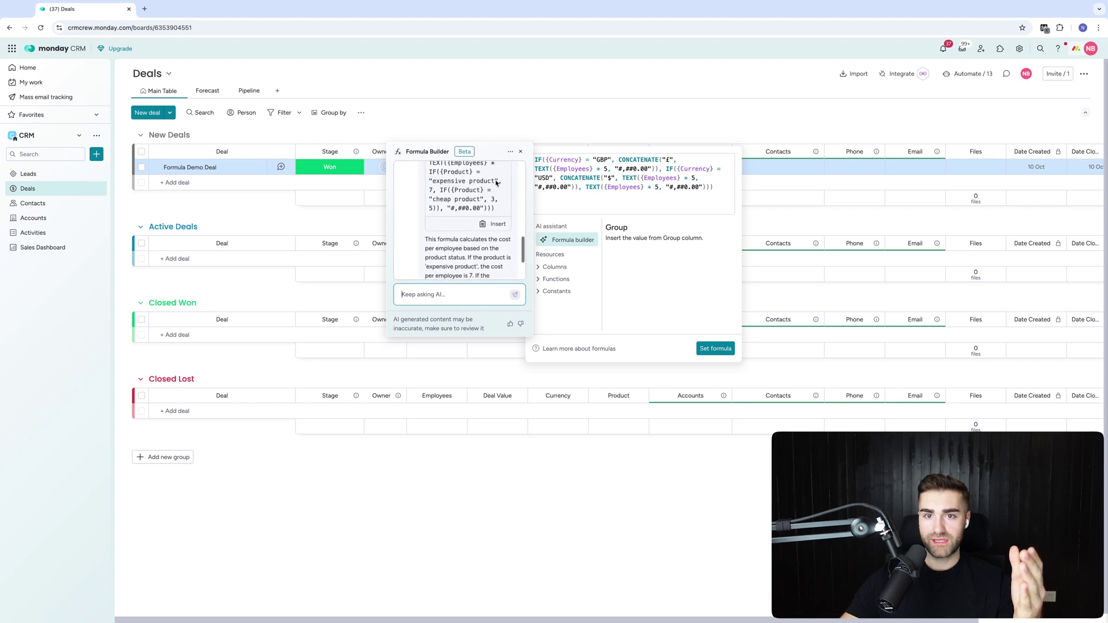
left_click(496, 234)
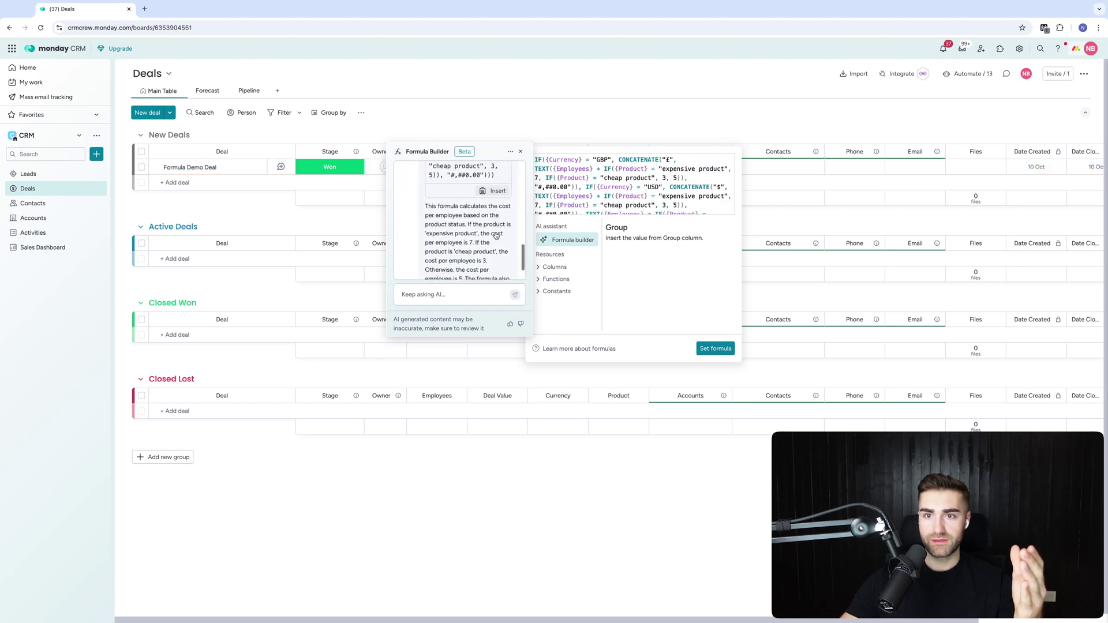
left_click(724, 351)
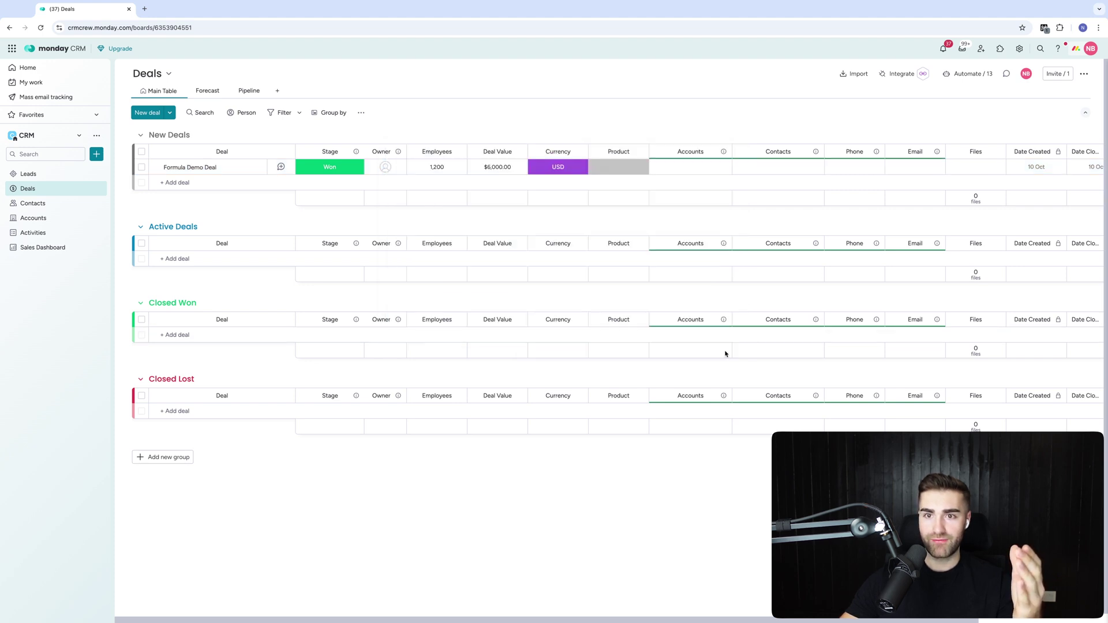
Step: Review the Deal Value formula, then try the deal's Product as Expensive Product and Cheap Product
left_click(499, 168)
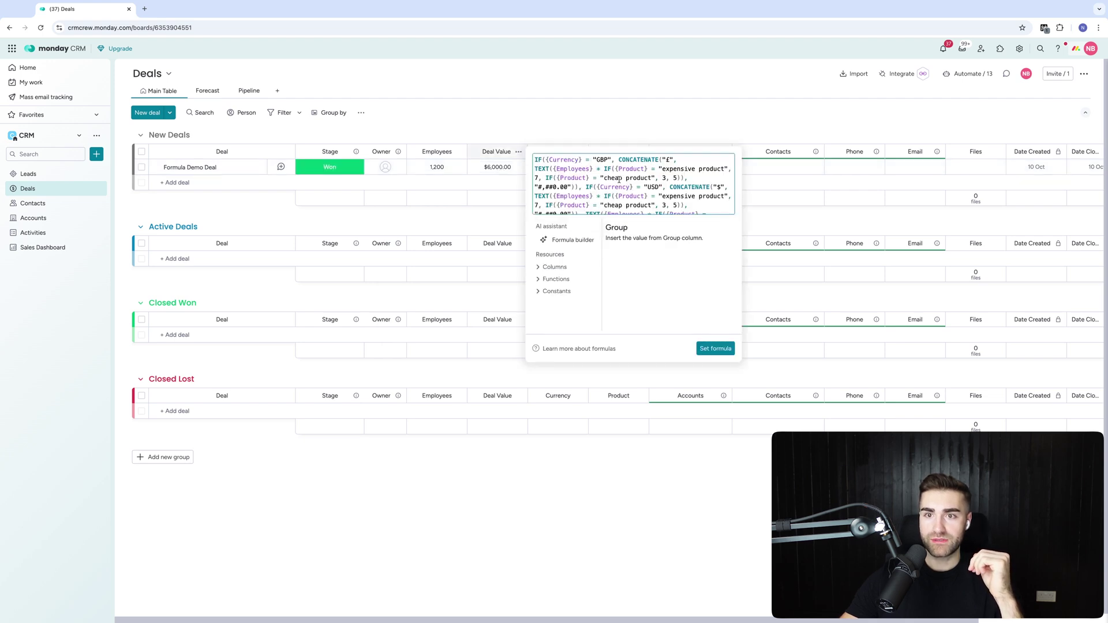
scroll(719, 183, "down", 2)
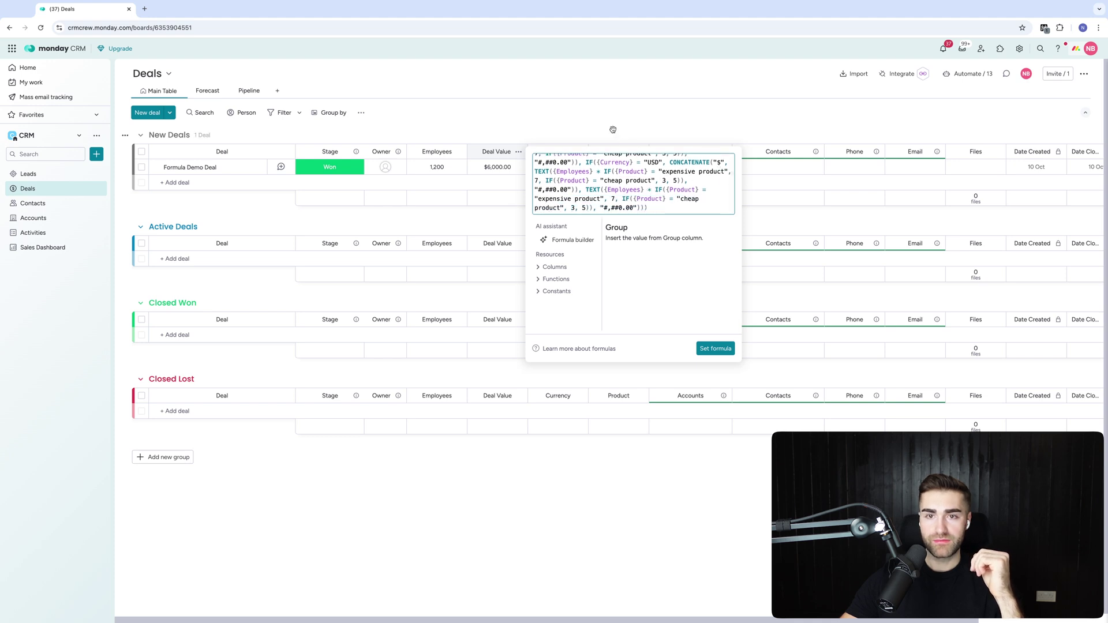
key("Escape")
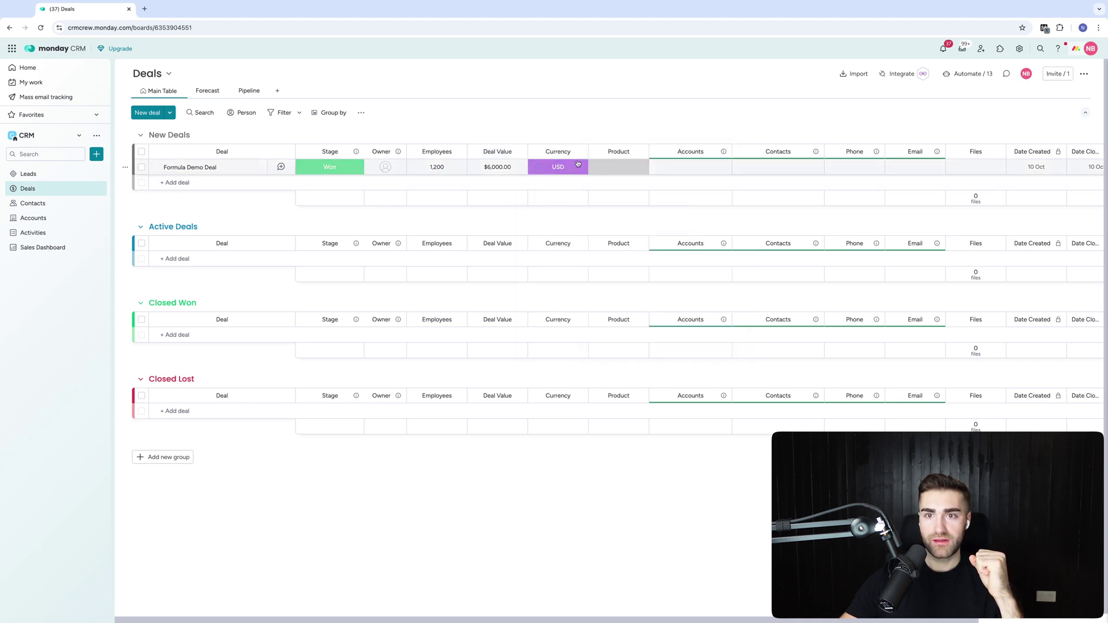
left_click(620, 169)
left_click(623, 212)
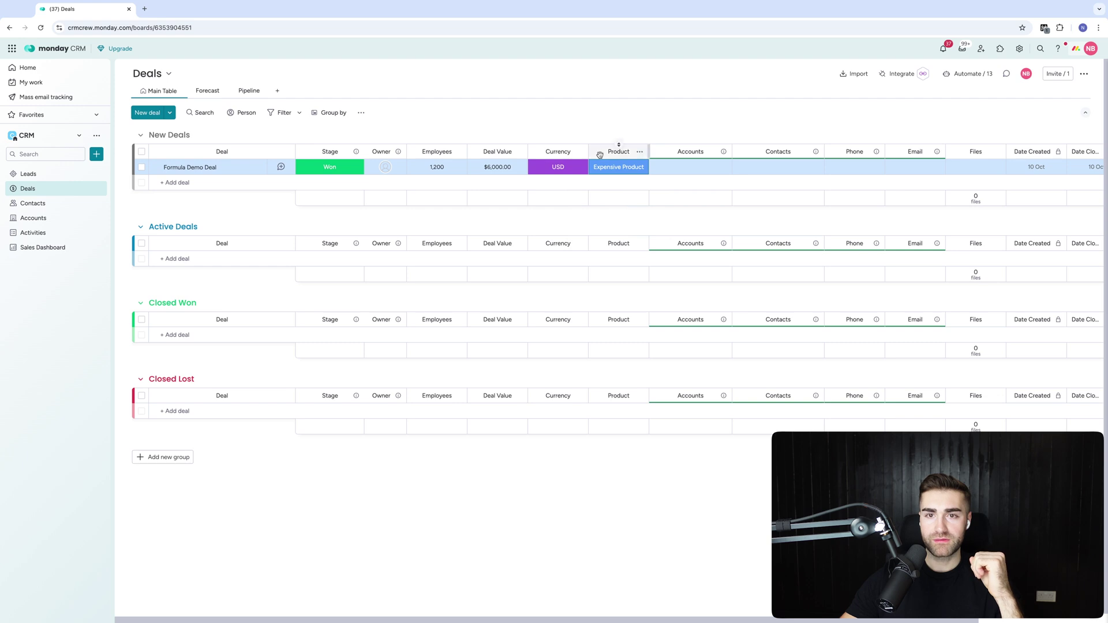
left_click(618, 167)
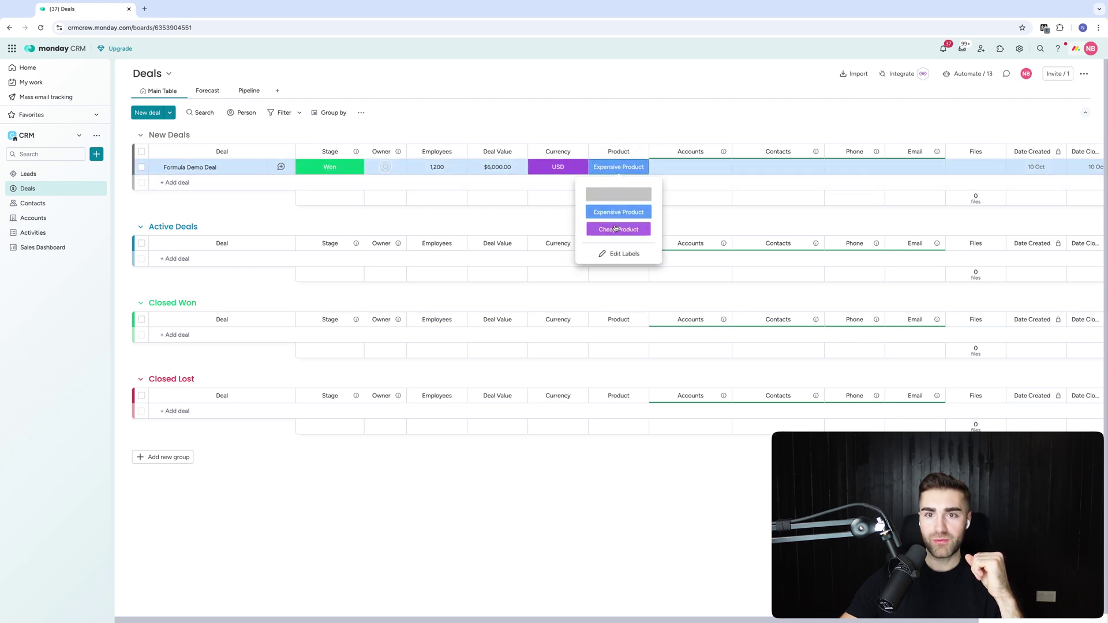
left_click(618, 229)
Step: Clear the Formula Demo Deal's Currency value
left_click(568, 169)
left_click(572, 194)
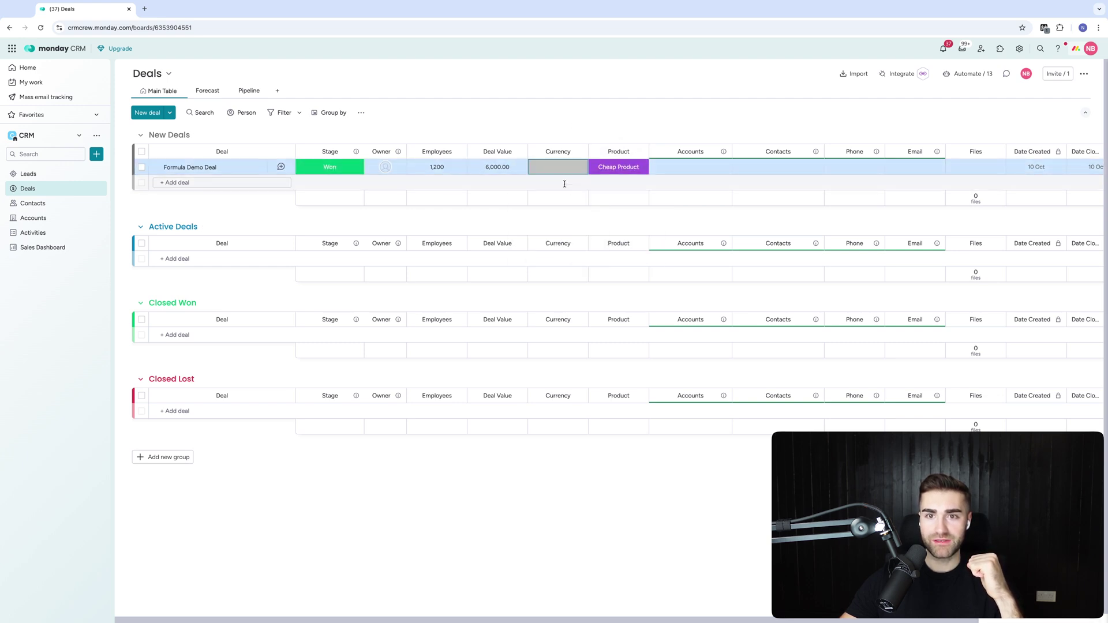
left_click(547, 169)
left_click(637, 168)
left_click(624, 196)
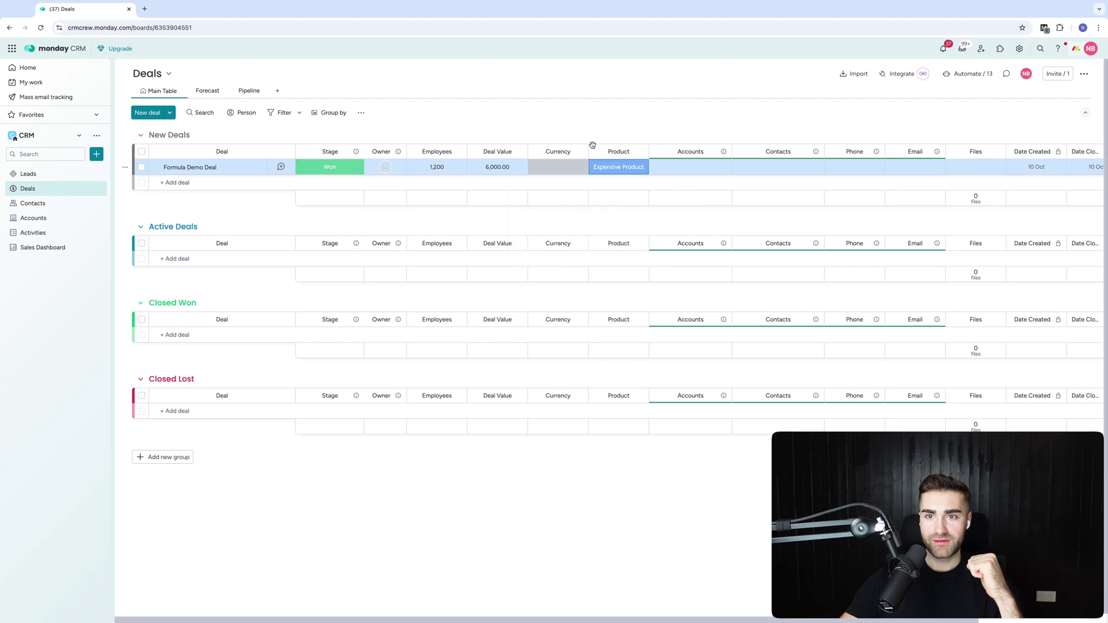
Step: Capitalise 'Expensive Product' in the Deal Value formula and set it
left_click(507, 167)
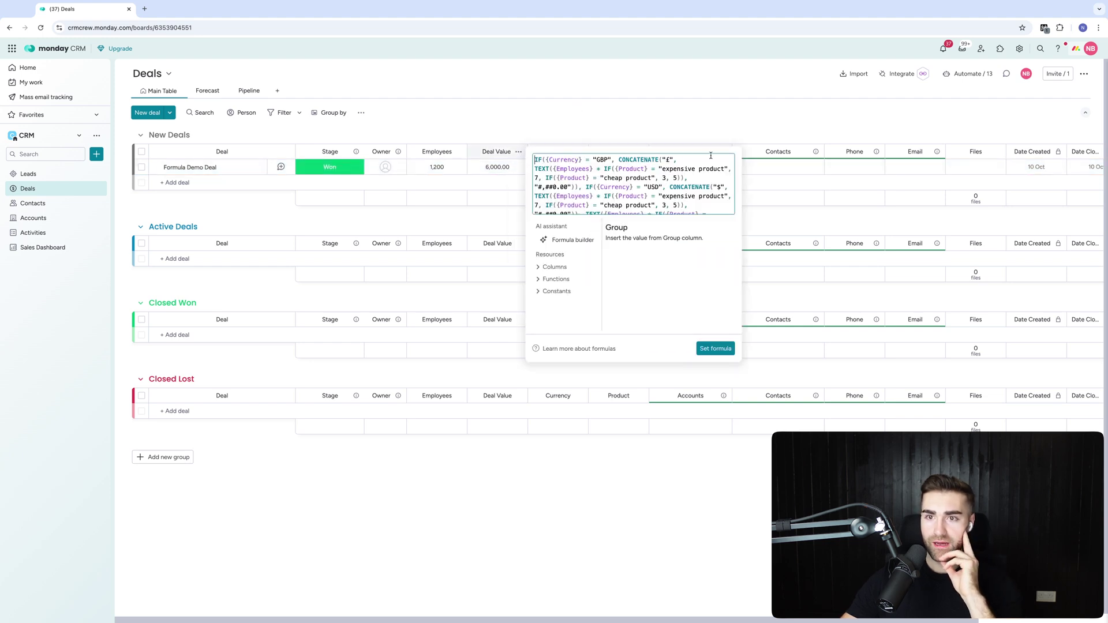
left_click(667, 119)
left_click(619, 167)
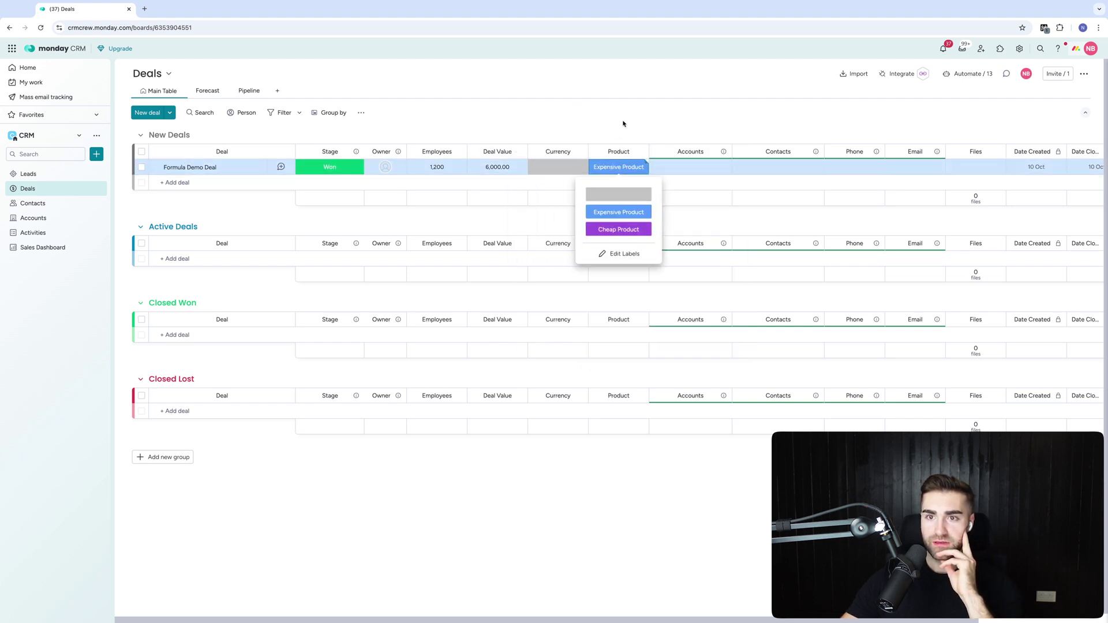
left_click(623, 123)
left_click(498, 167)
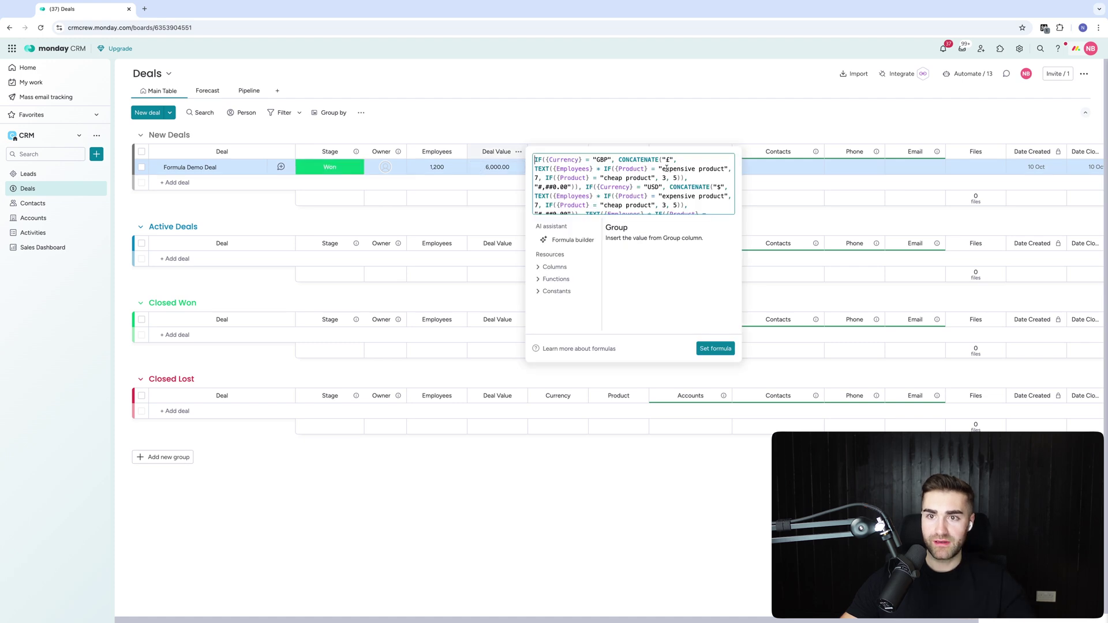
key("BackSpace")
type("E")
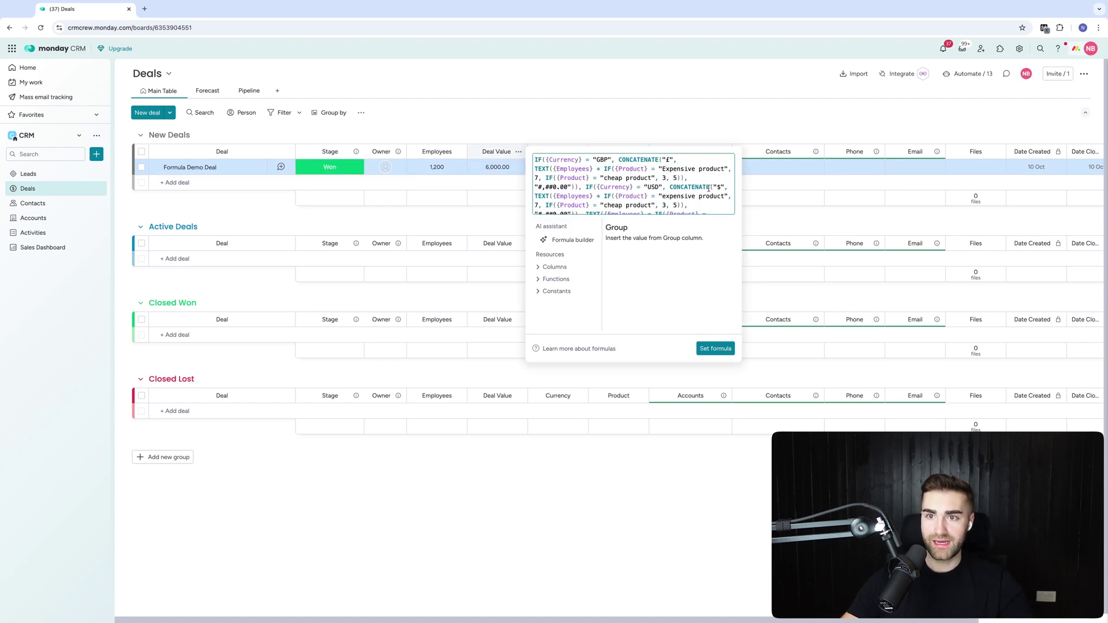
key("BackSpace")
type("P")
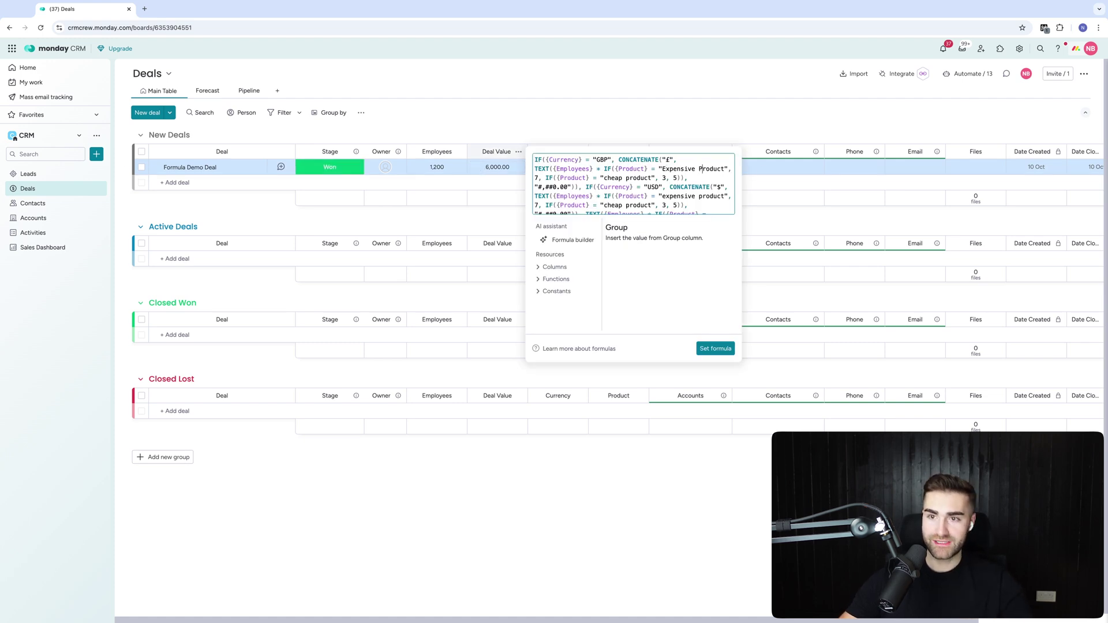
left_click(715, 348)
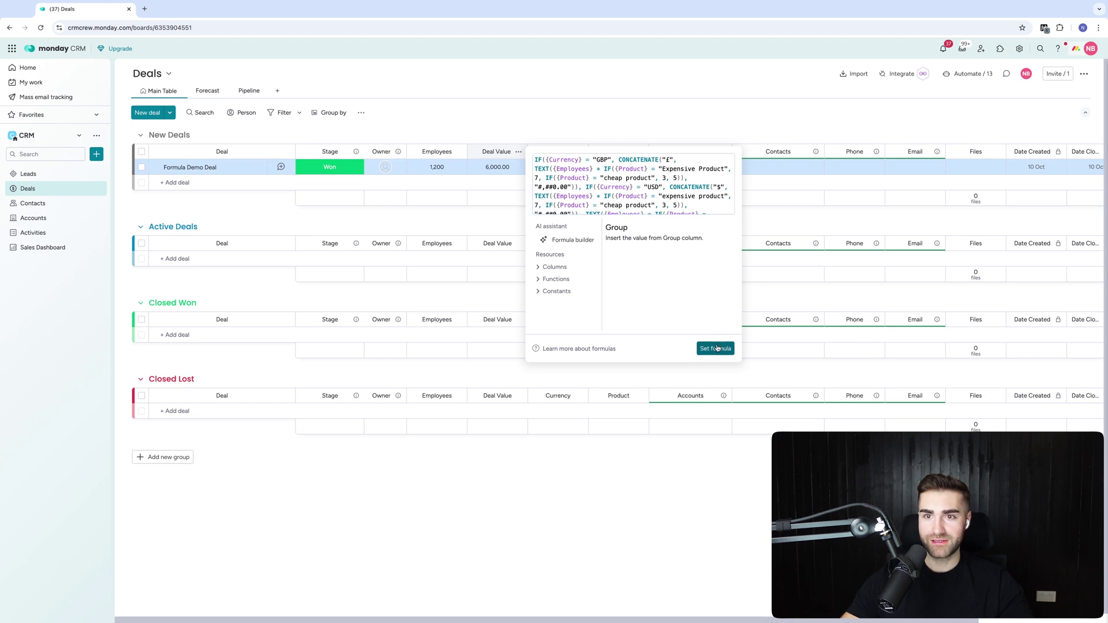
Step: Recheck the Product labels and review the corrected Deal Value formula
left_click(625, 166)
left_click(494, 168)
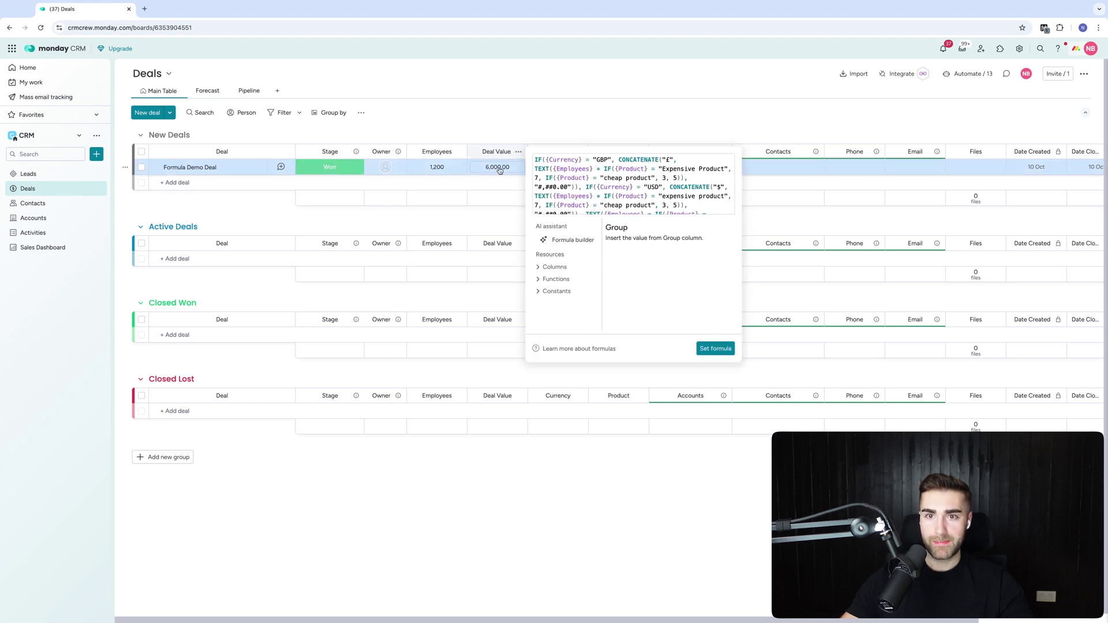
scroll(697, 192, "down", 1)
scroll(697, 192, "down", 1)
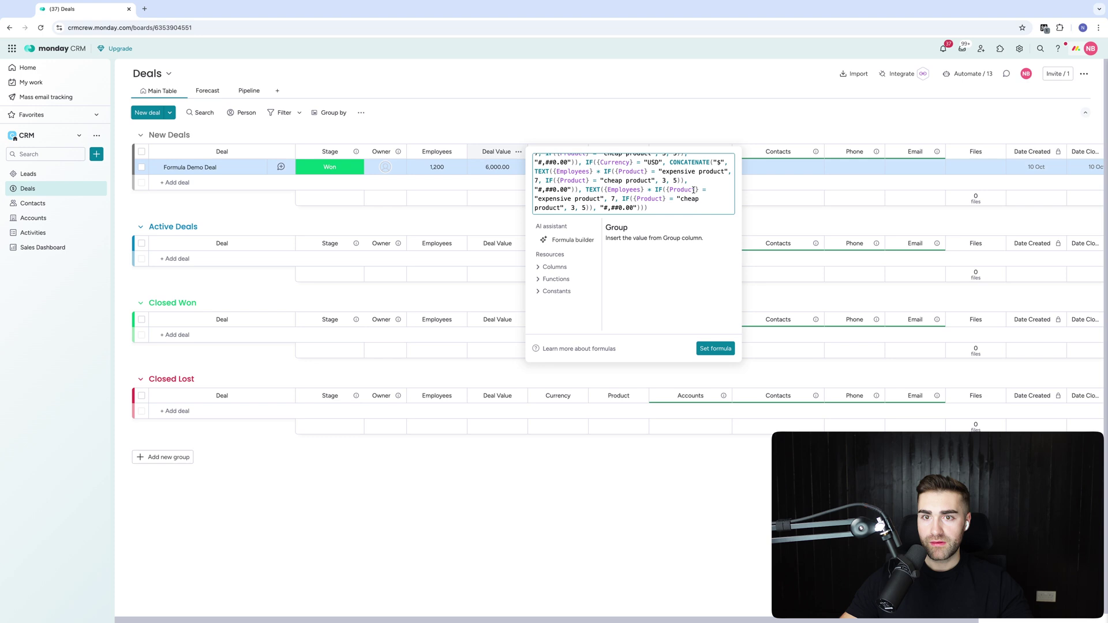
key("Escape")
left_click(496, 168)
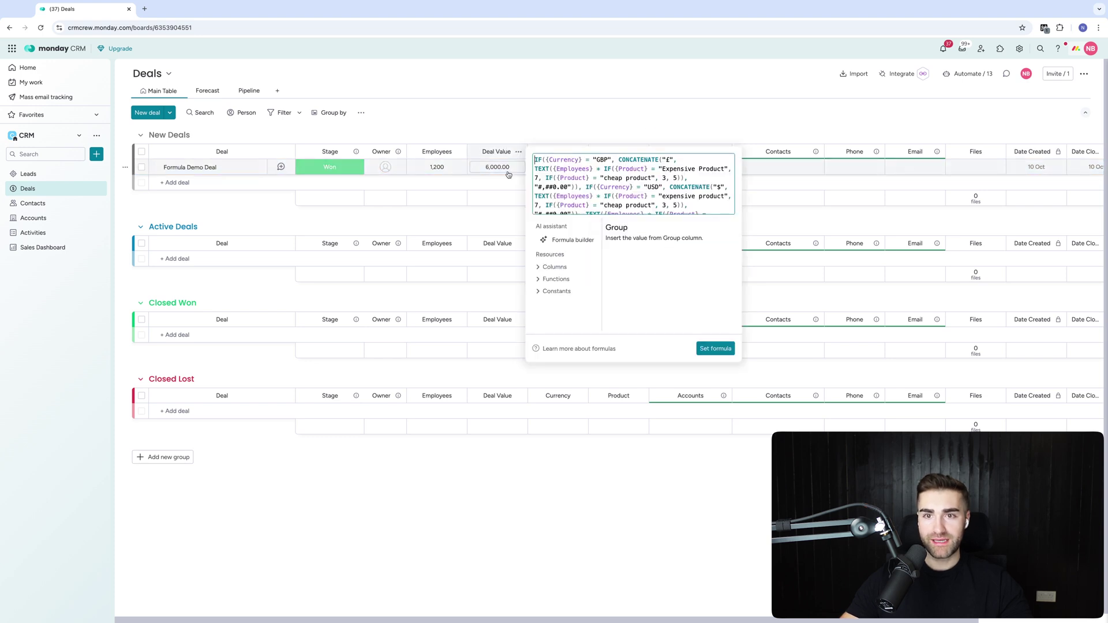
Step: Clear the old formula and draft an AI prompt: 7 per employee Expensive, 3 Cheap, currency symbols
key("ctrl+a")
key("BackSpace")
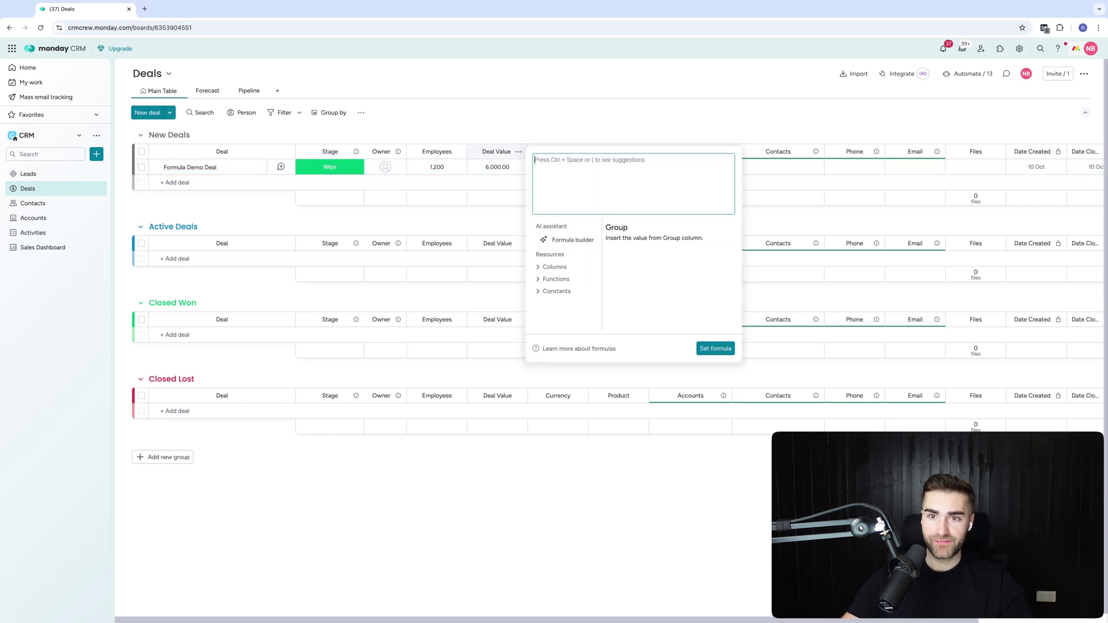
left_click(568, 240)
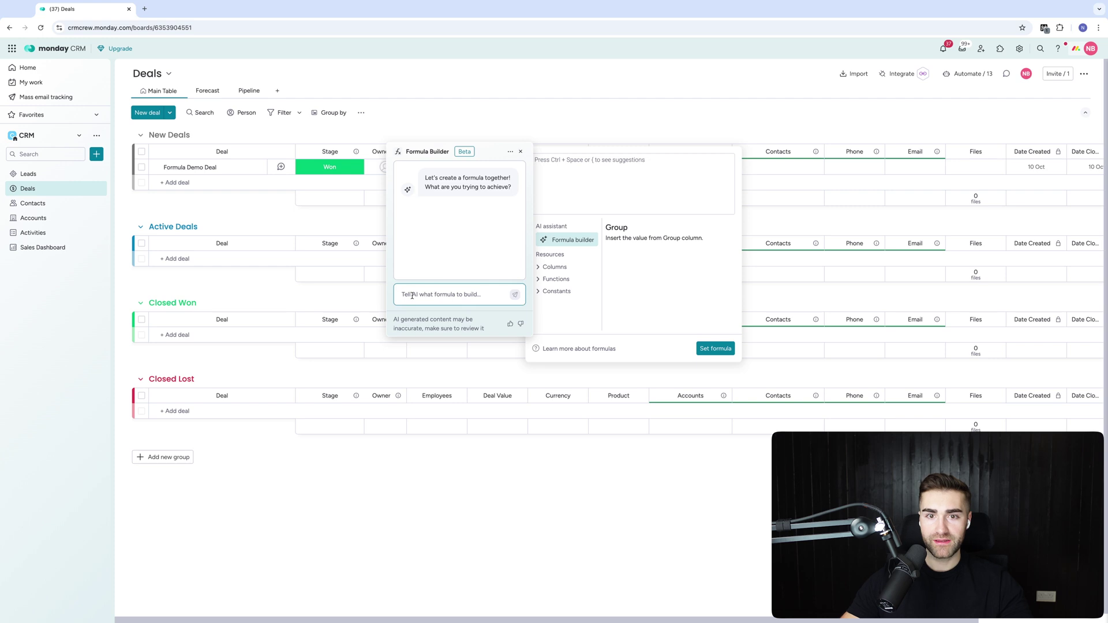
type("where the")
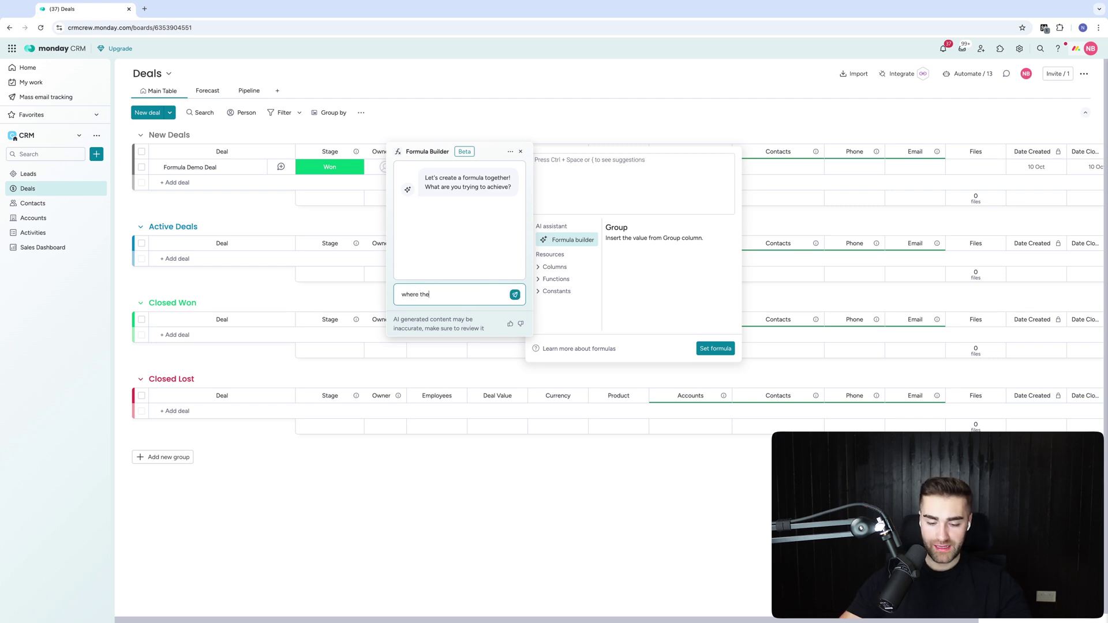
key("ctrl+a")
key("BackSpace")
type("bas")
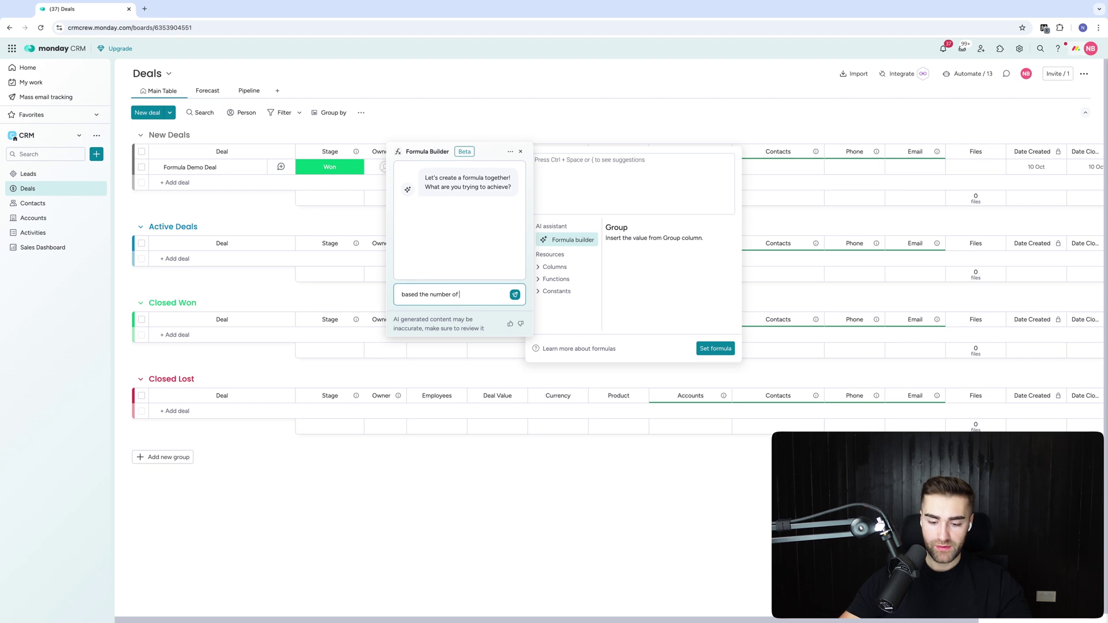
type("ed the number of employees, ")
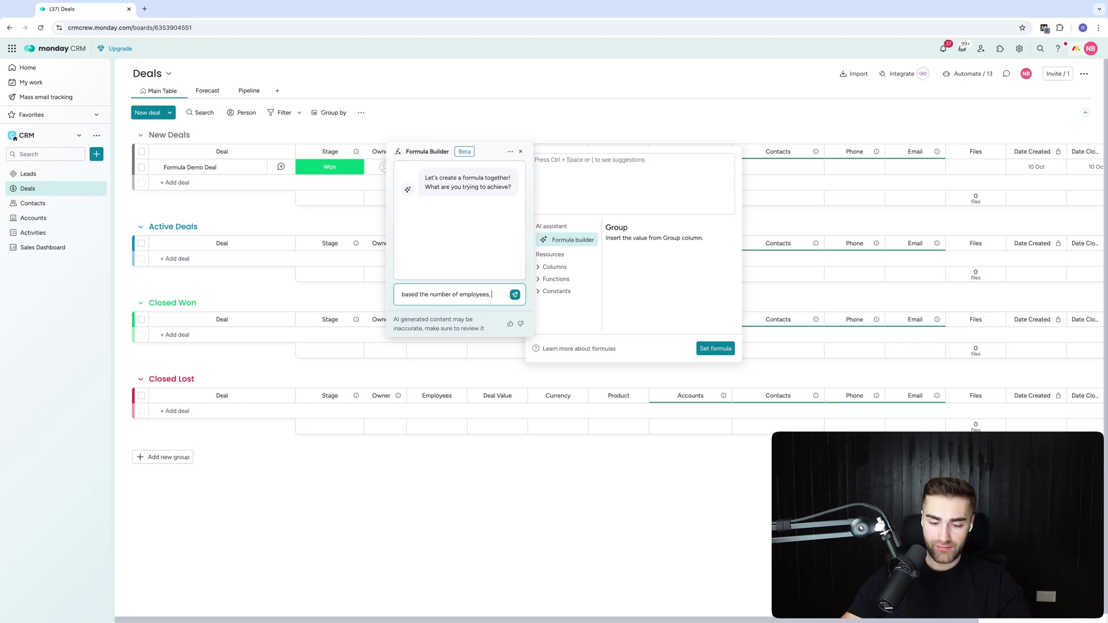
type("if the product sta")
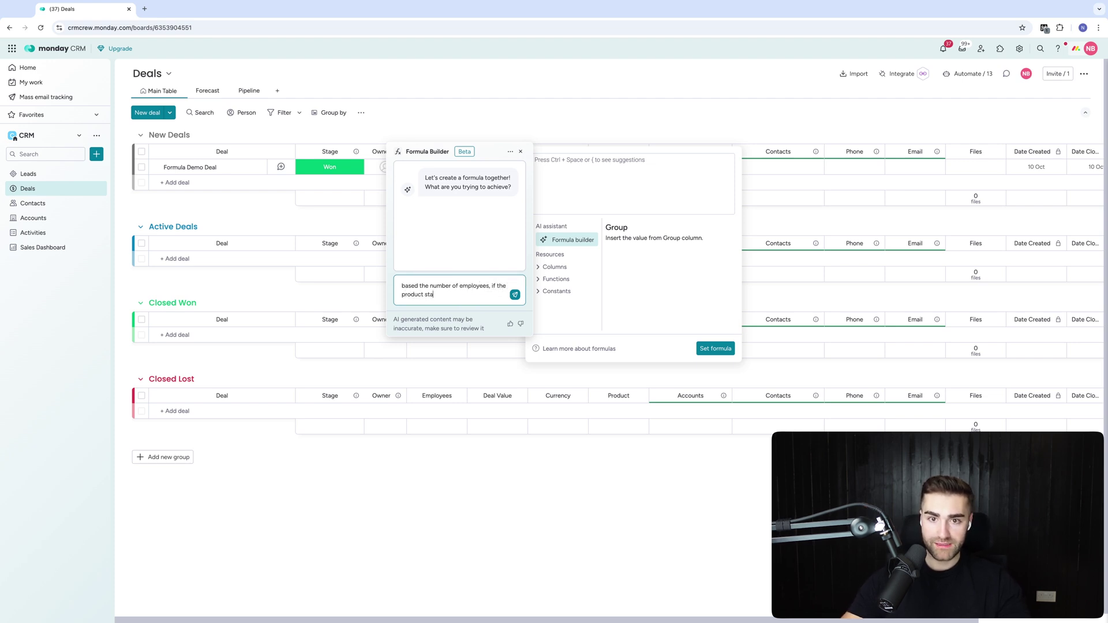
type("tus is 'Ex")
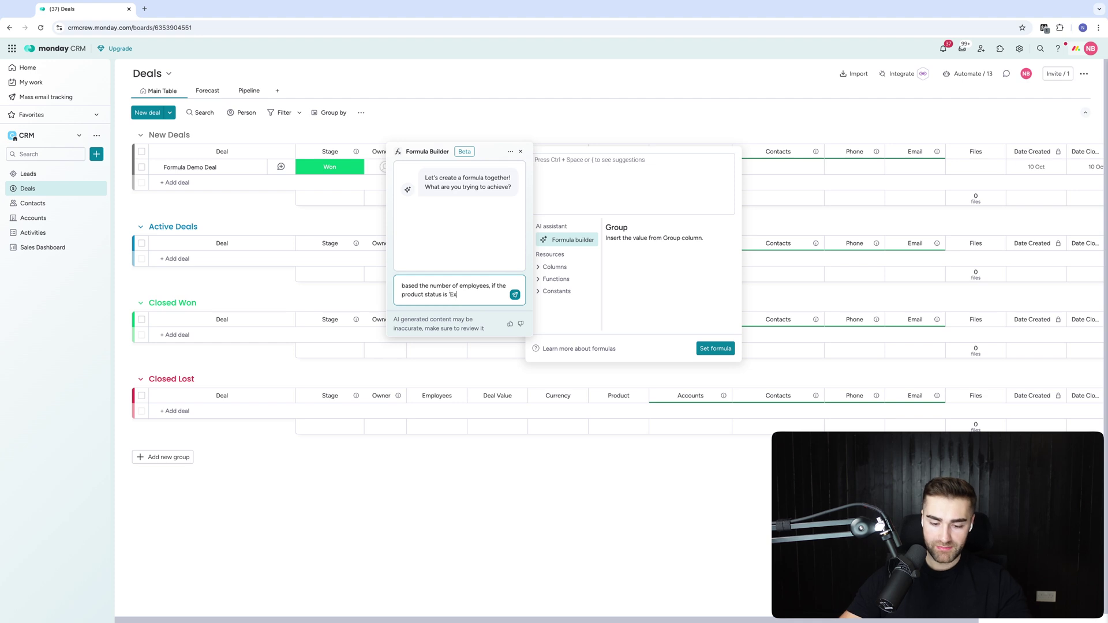
type("pensive Product")
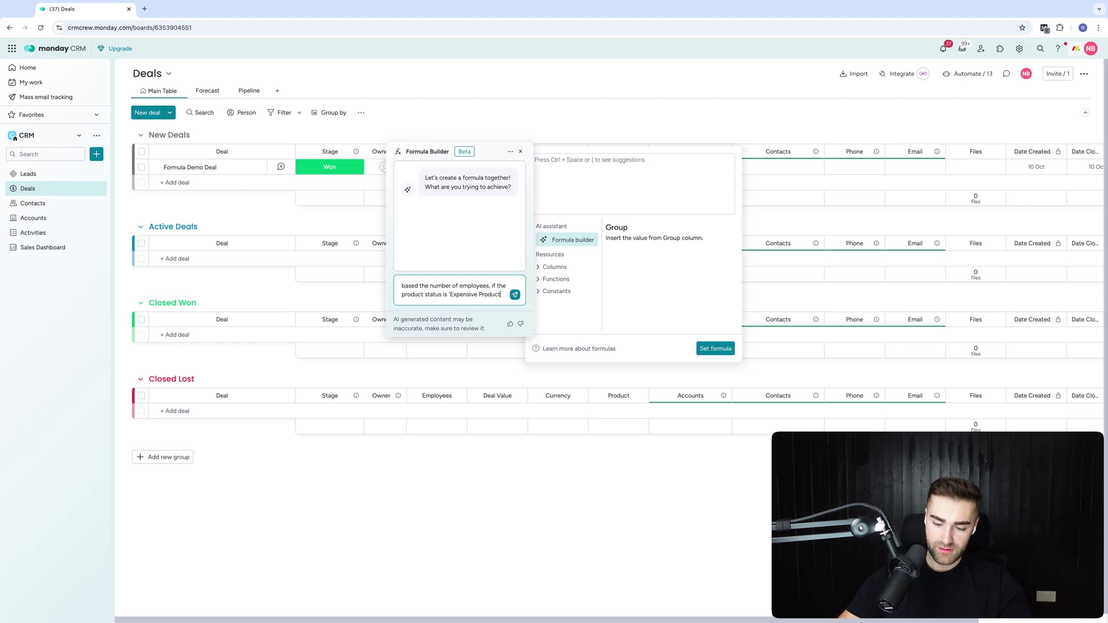
type("' make value per employee 7")
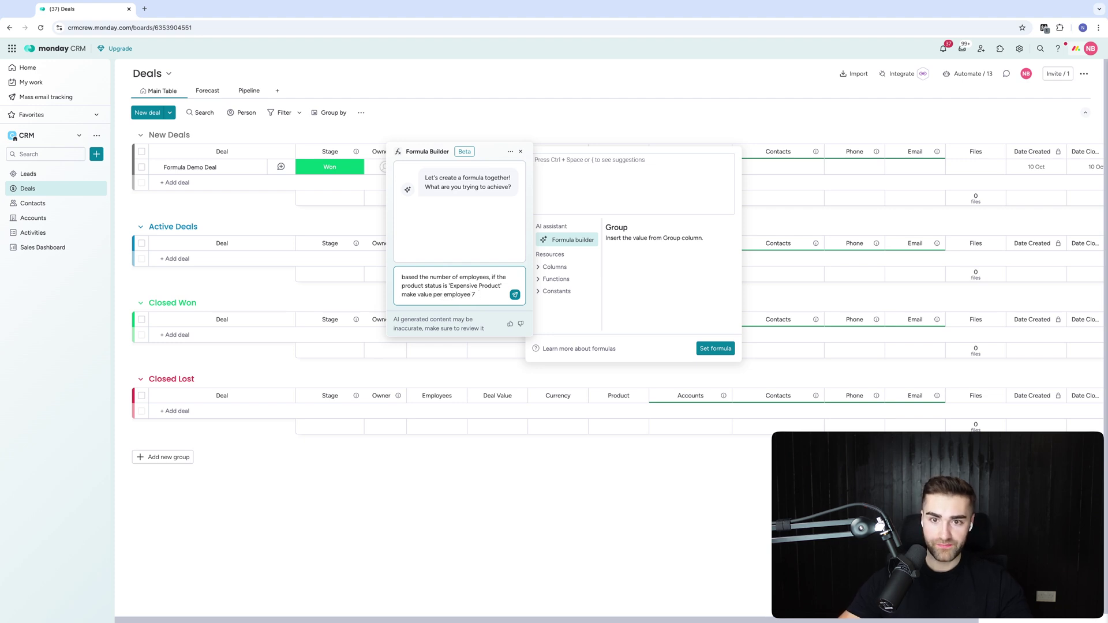
type("If the")
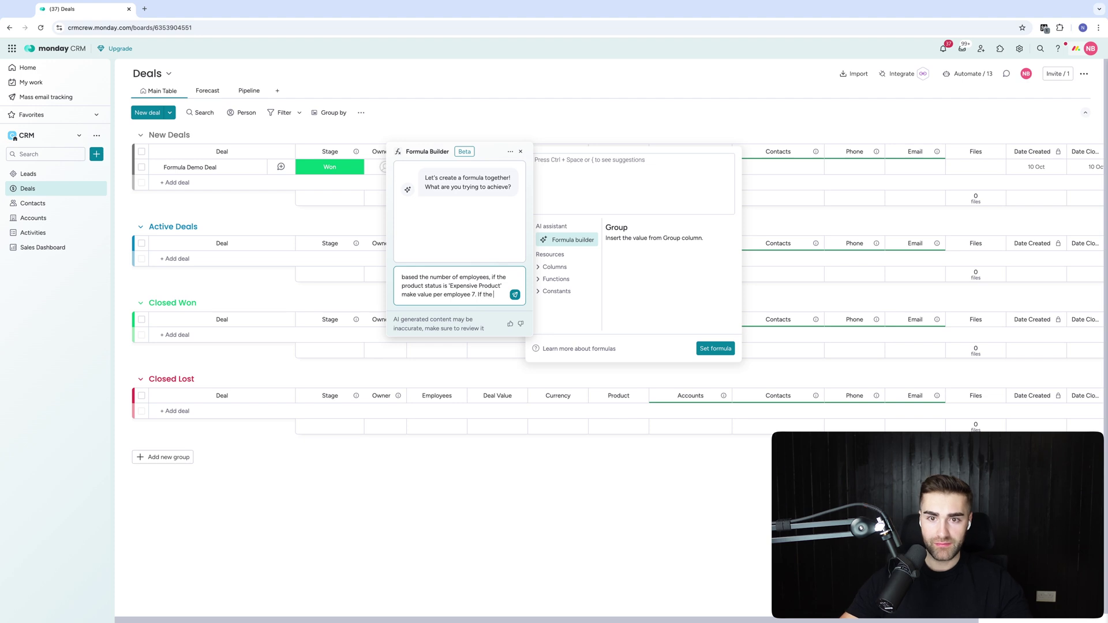
type(" produc")
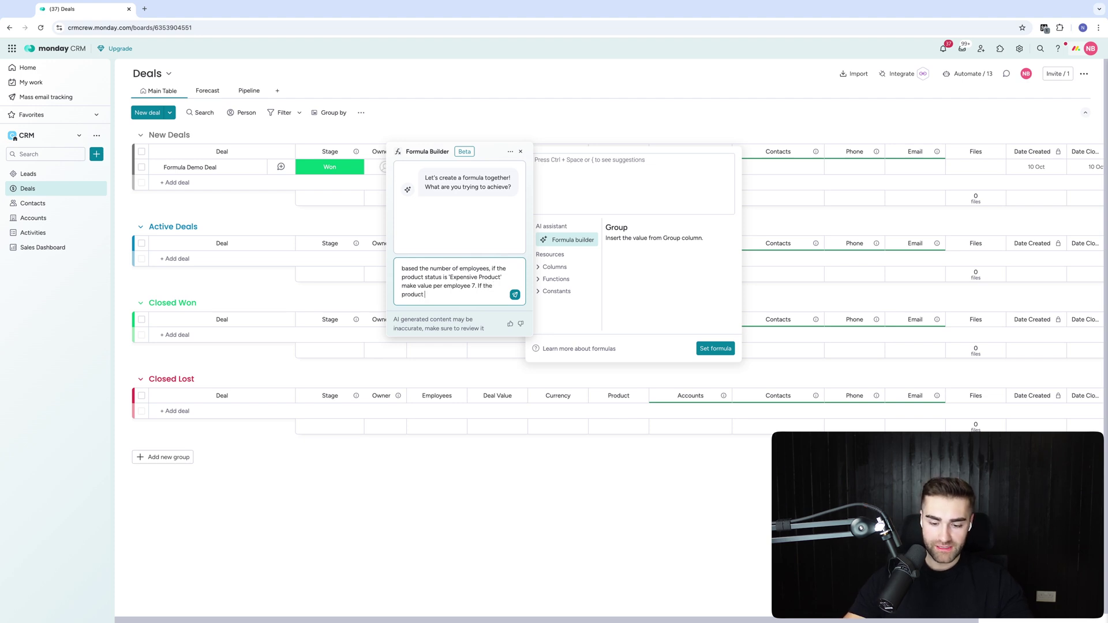
type("t status is 'C")
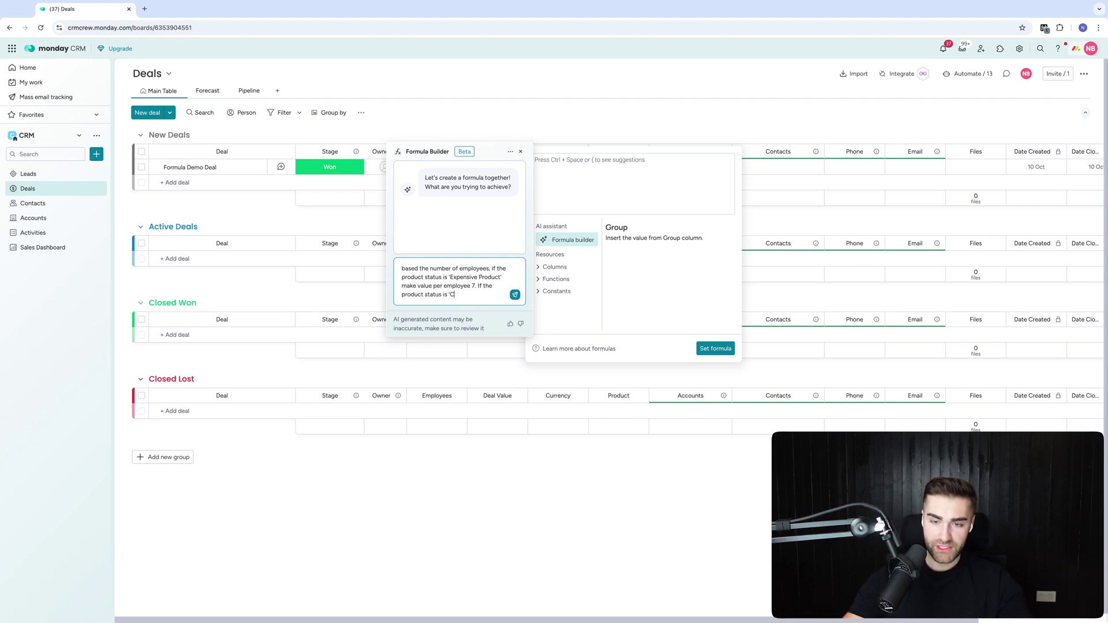
type("heap Product")
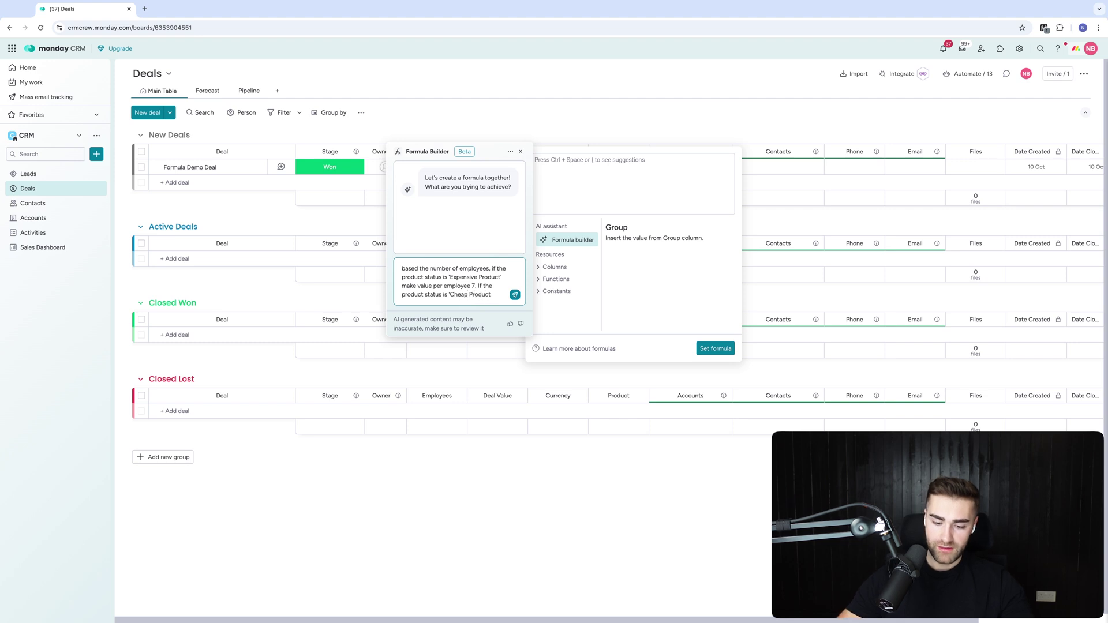
type("' make value per employee 3")
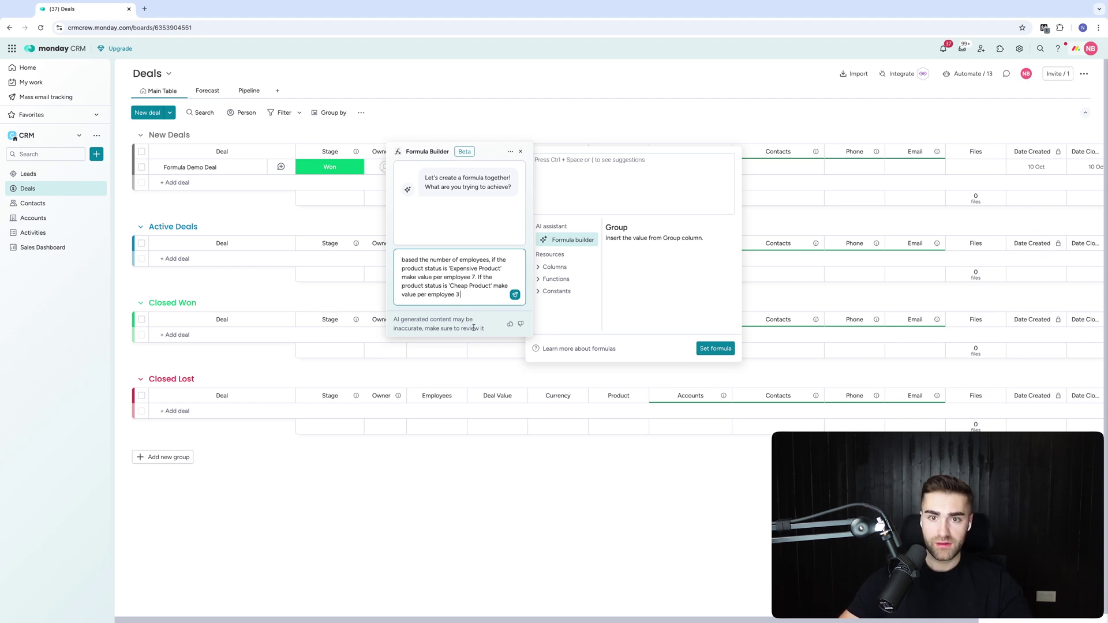
type("Ba")
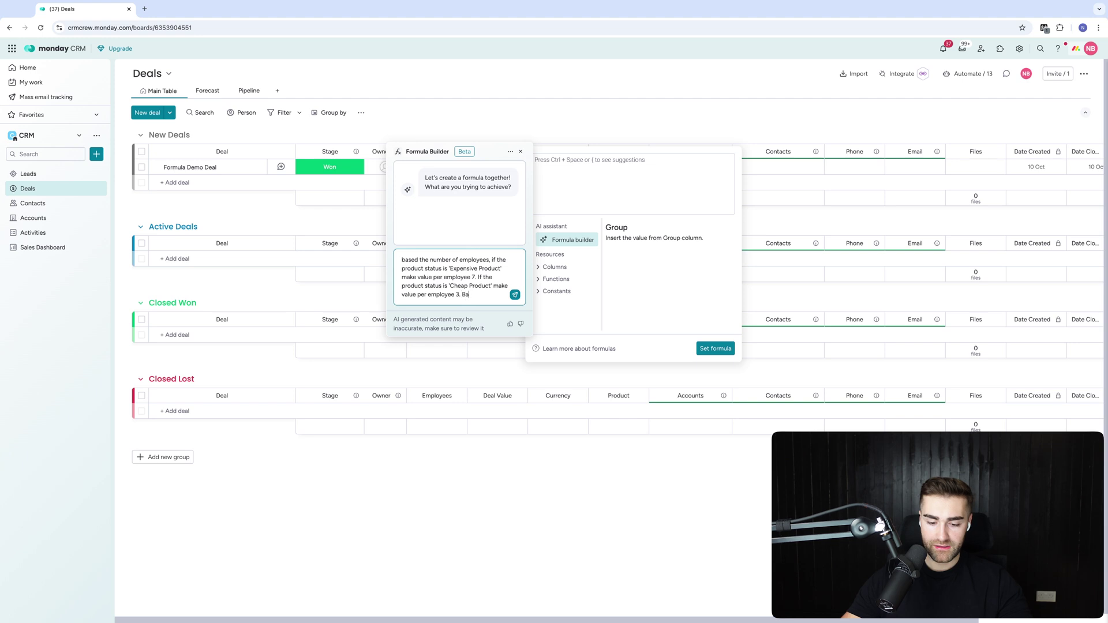
type("sed on the currency, if")
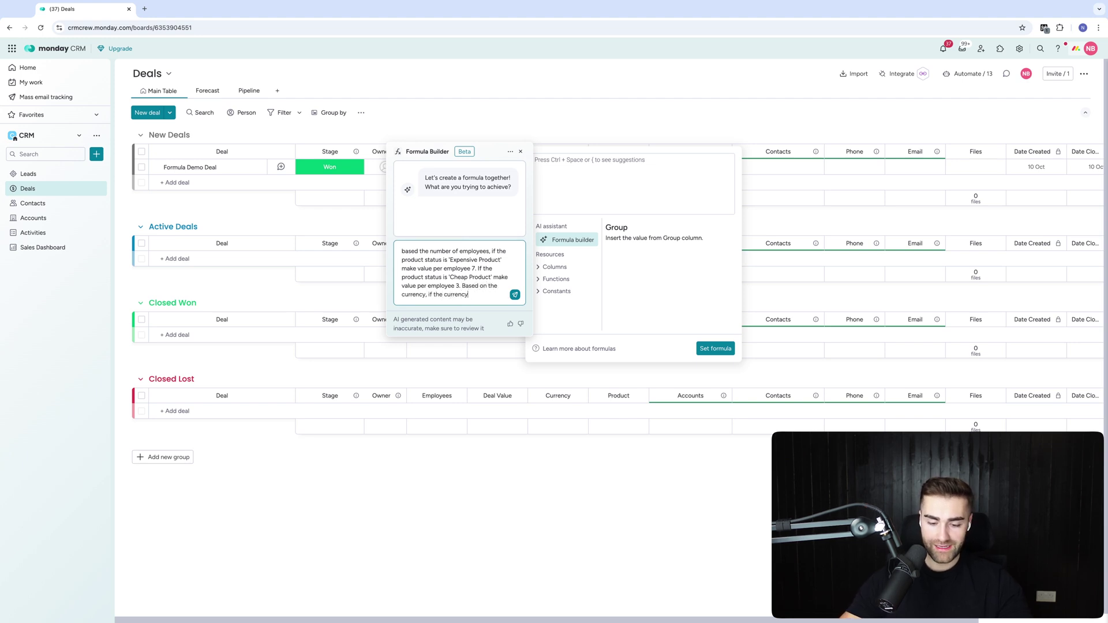
type(" the currency is")
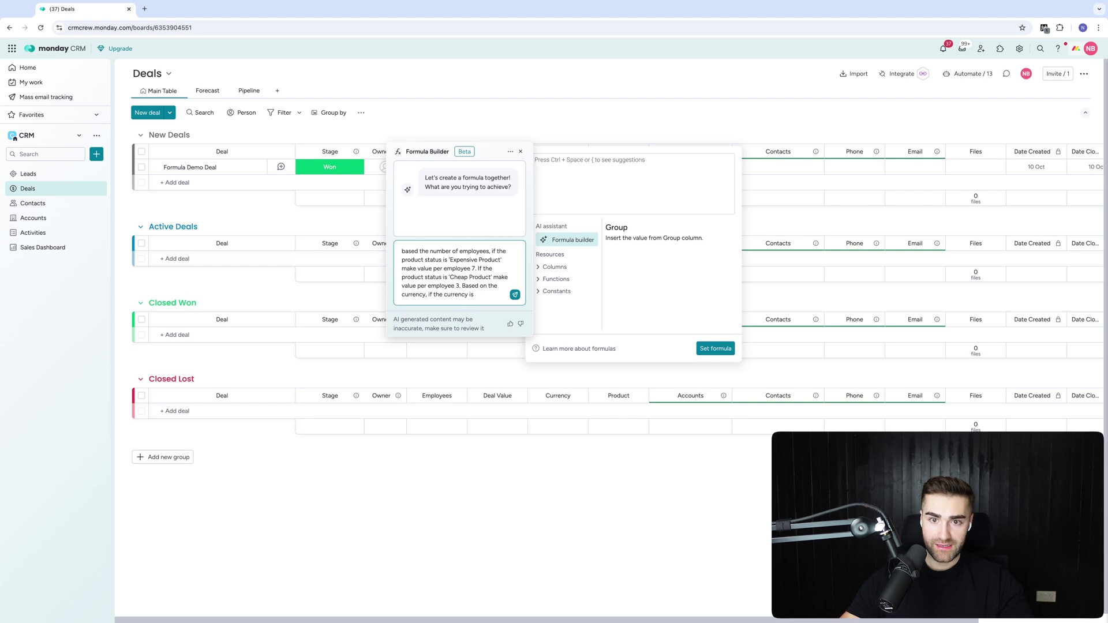
type(" USD")
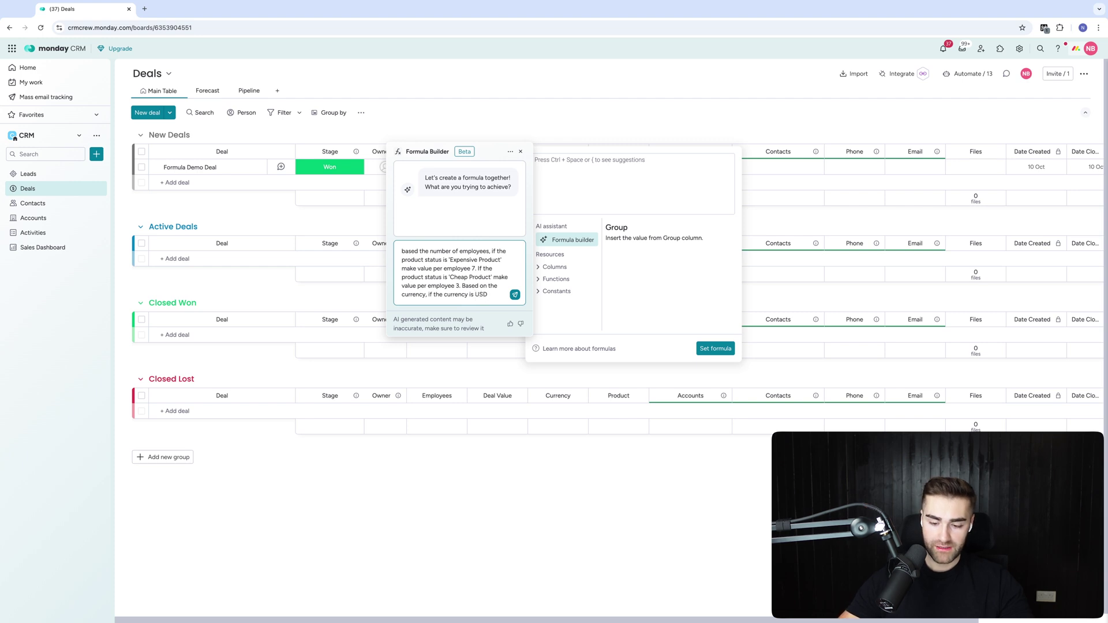
type(", show th")
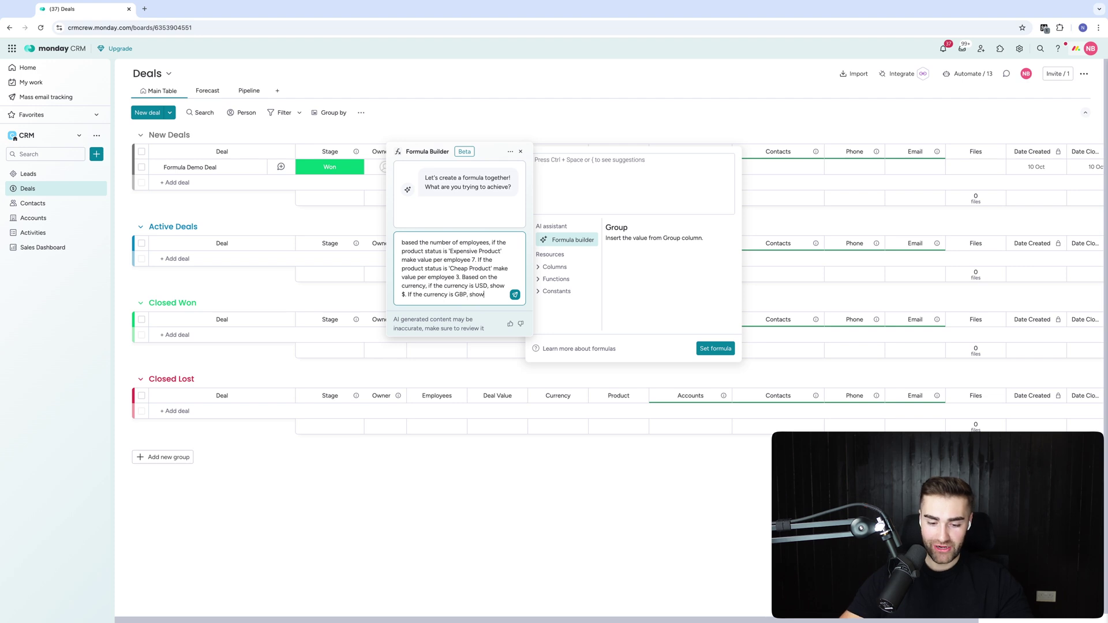
Step: Generate the AI's per-employee formula and apply it to Deal Value
left_click(515, 294)
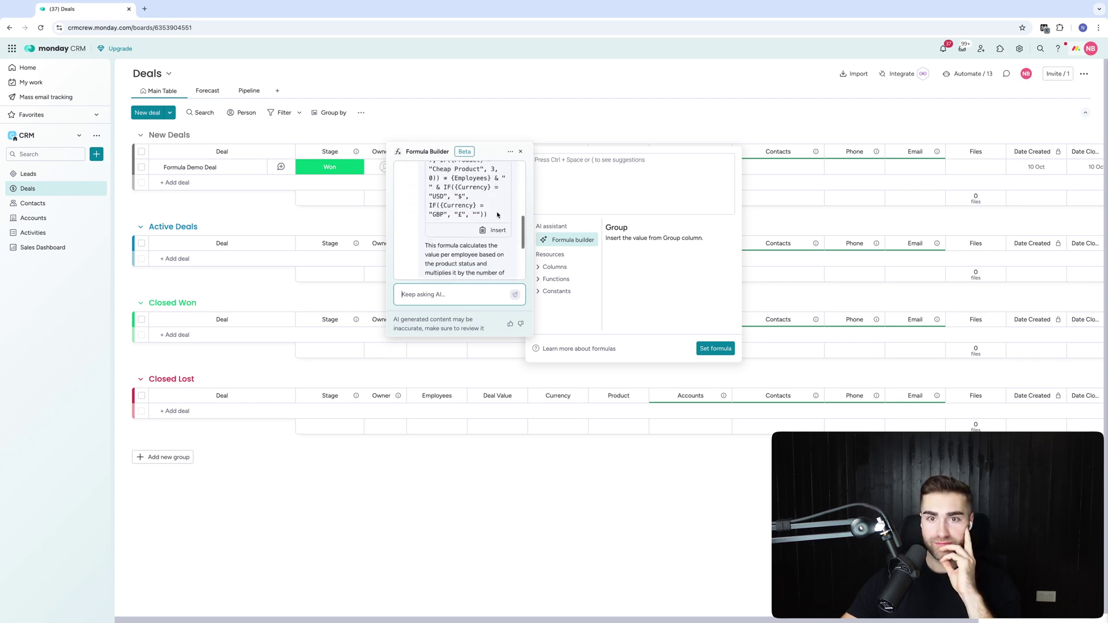
left_click(494, 230)
left_click(730, 353)
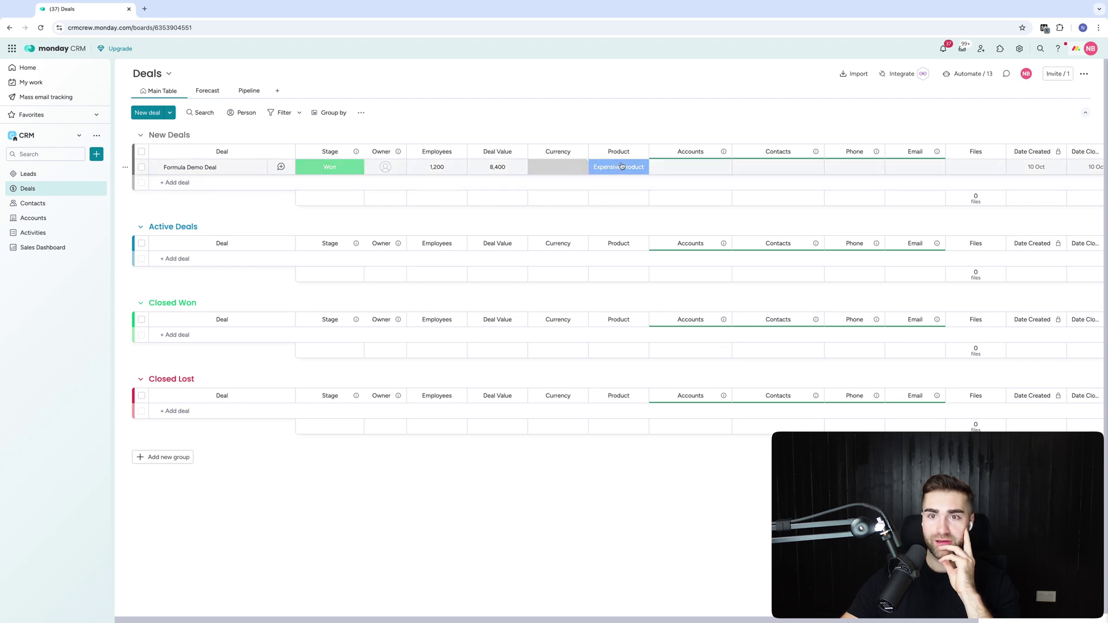
Step: Clear the deal's Product and set it back to Expensive Product
left_click(622, 166)
left_click(608, 203)
left_click(618, 168)
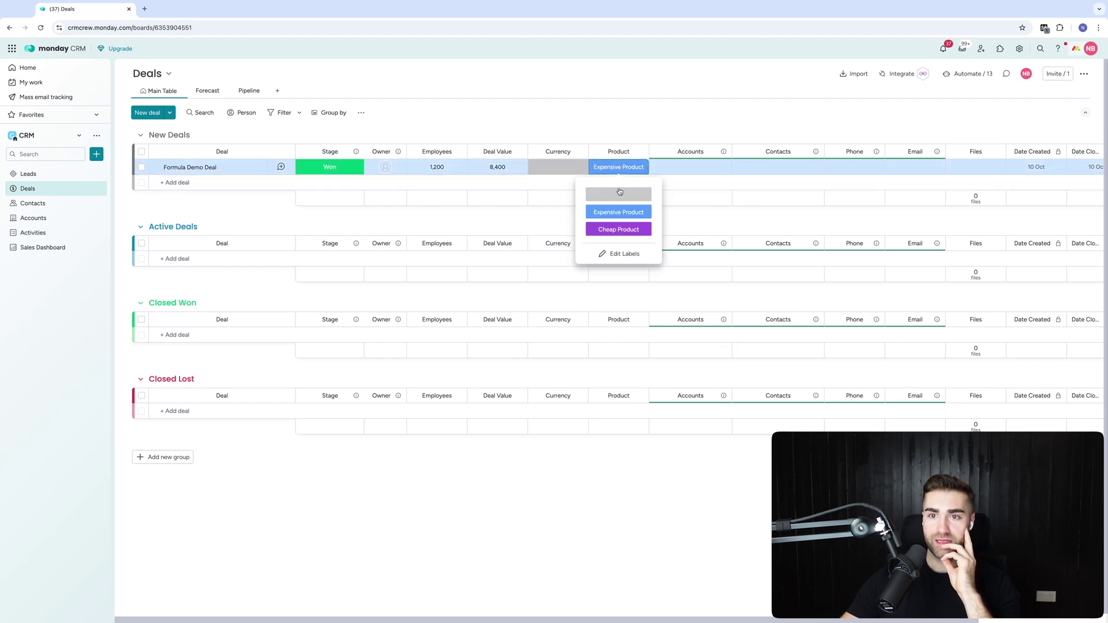
left_click(618, 193)
left_click(621, 169)
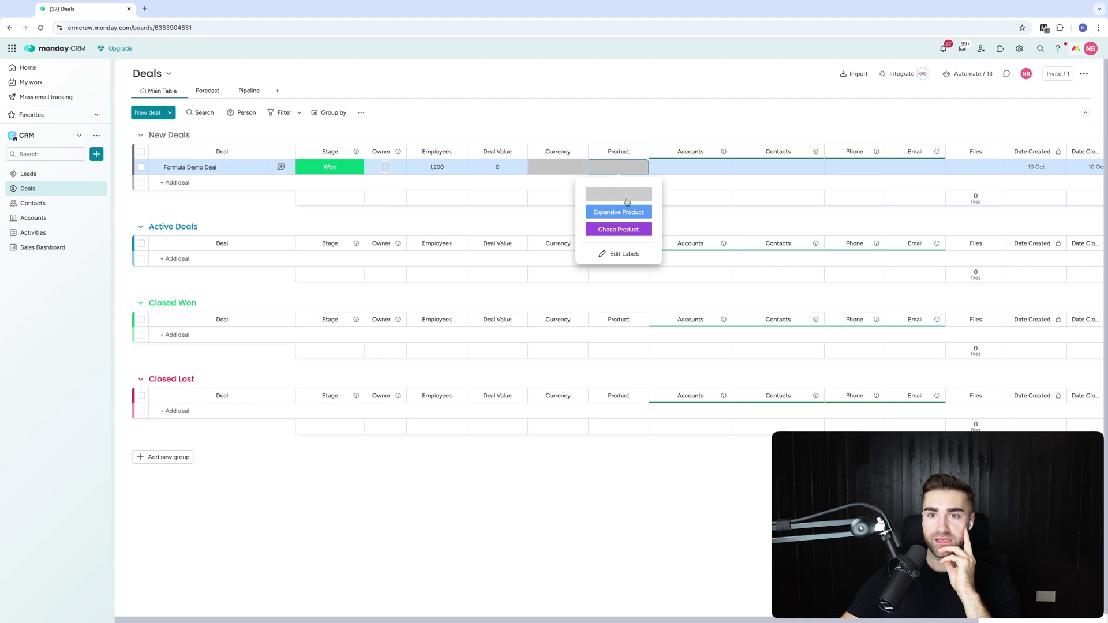
left_click(618, 211)
Step: Switch the deal's Currency to GBP, then to USD, and review Deal Value
left_click(569, 166)
left_click(564, 210)
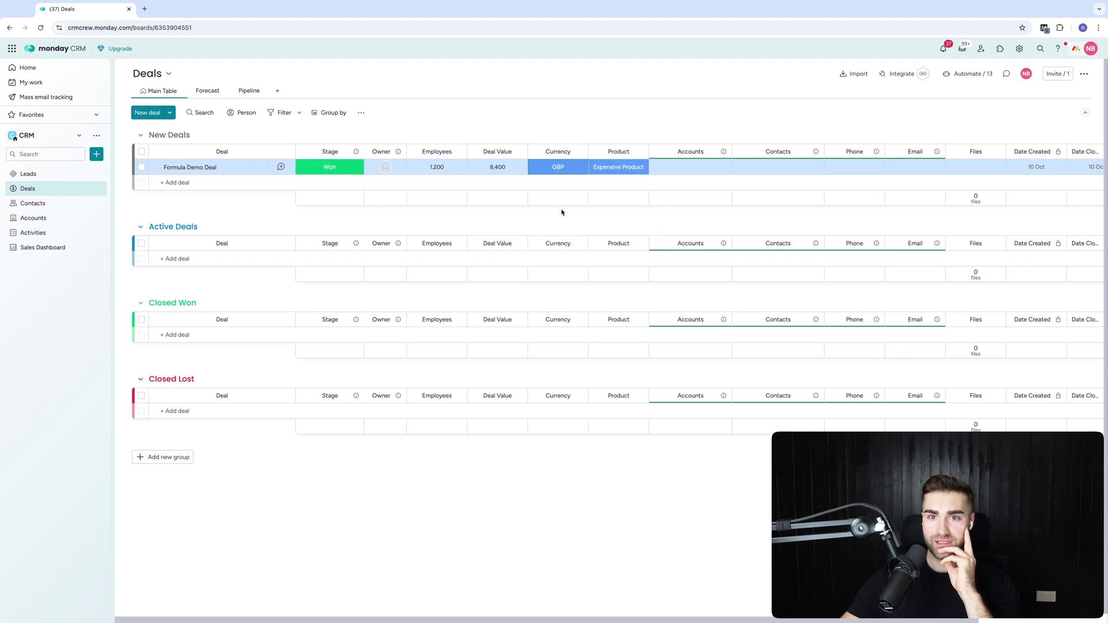
left_click(569, 169)
left_click(569, 212)
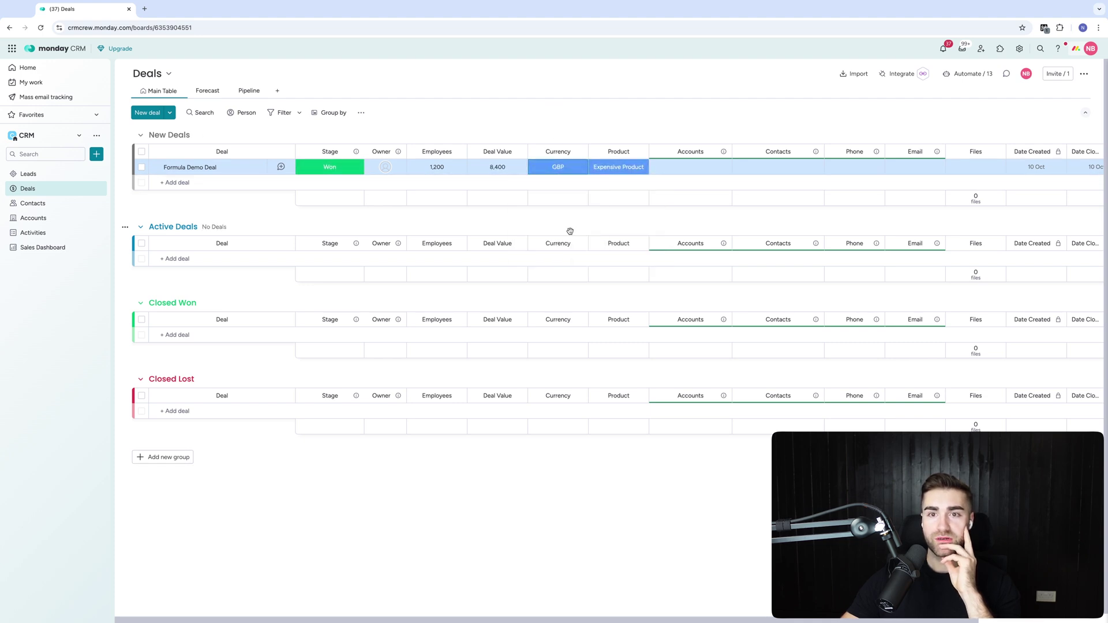
left_click(562, 169)
left_click(572, 229)
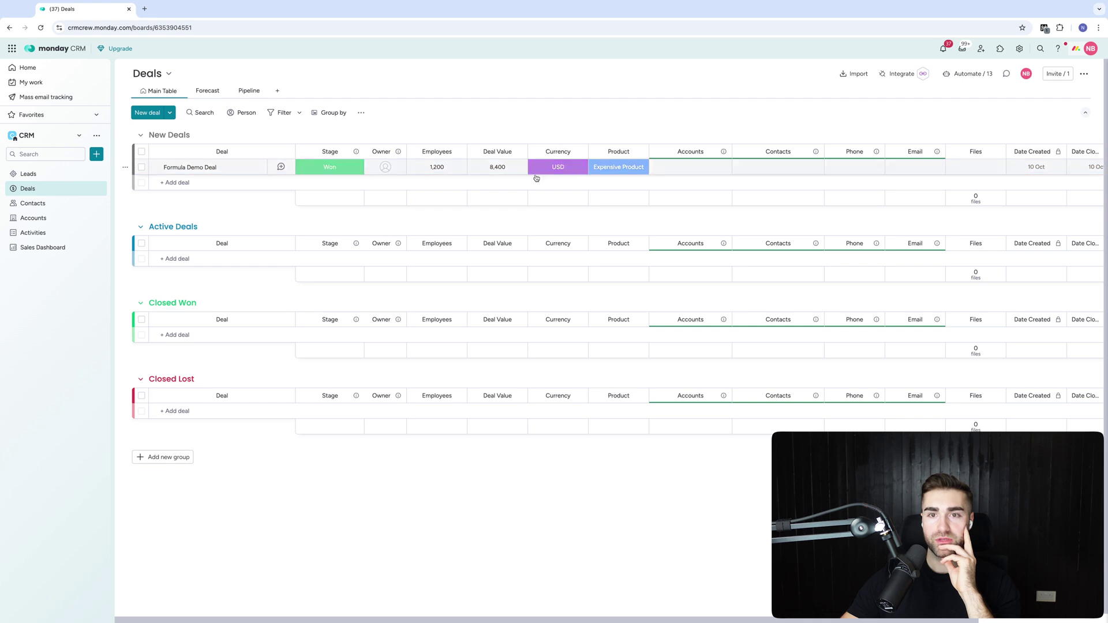
left_click(499, 168)
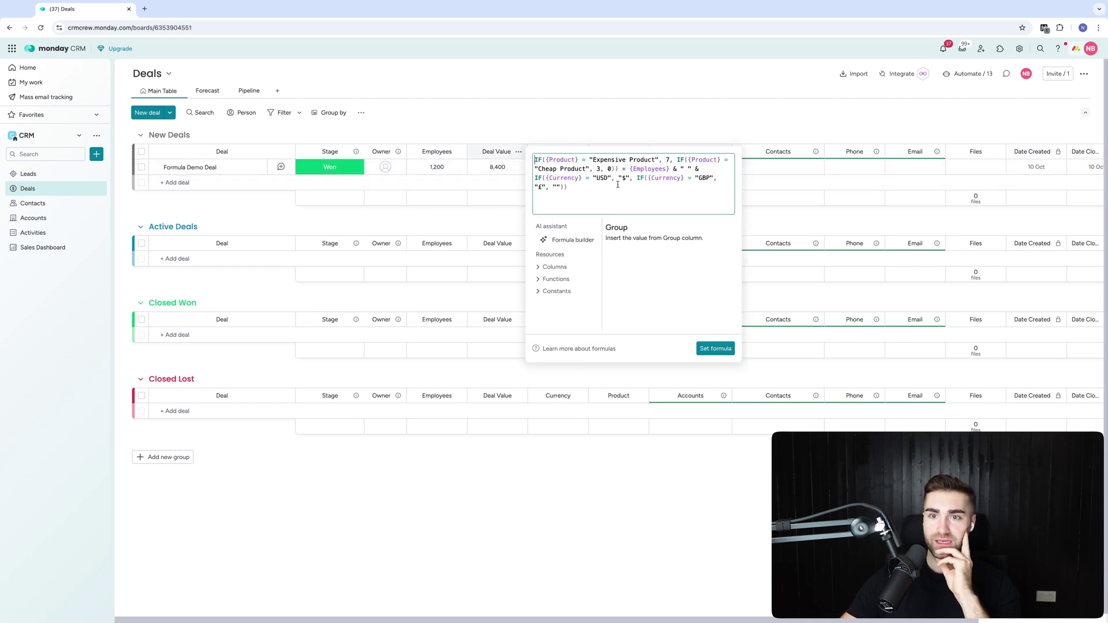
left_click(597, 116)
left_click(558, 167)
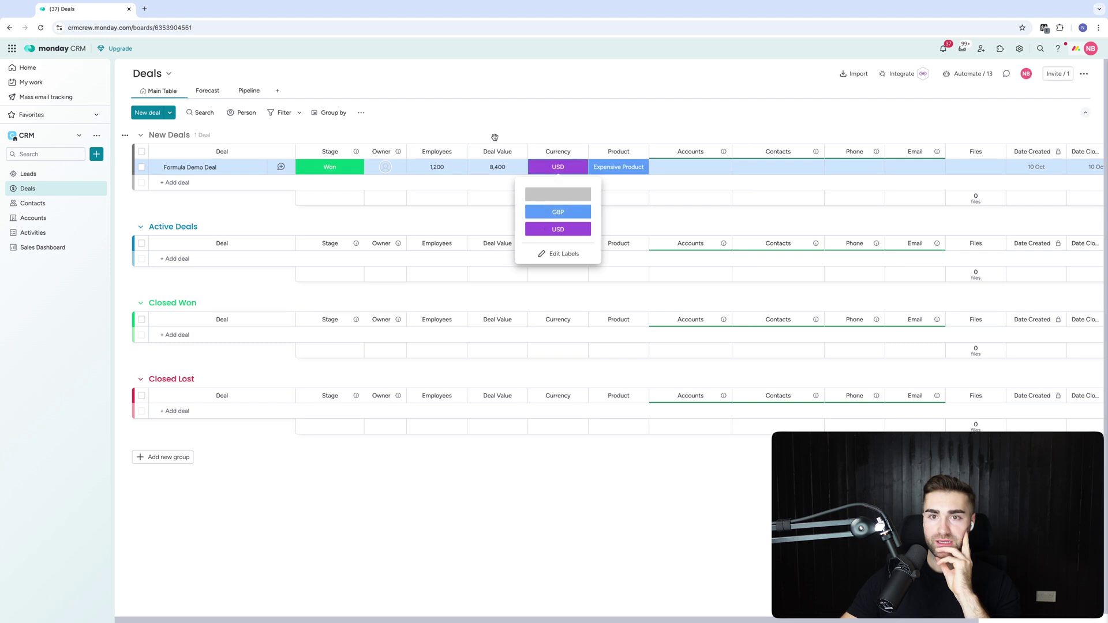
left_click(520, 171)
left_click(520, 171)
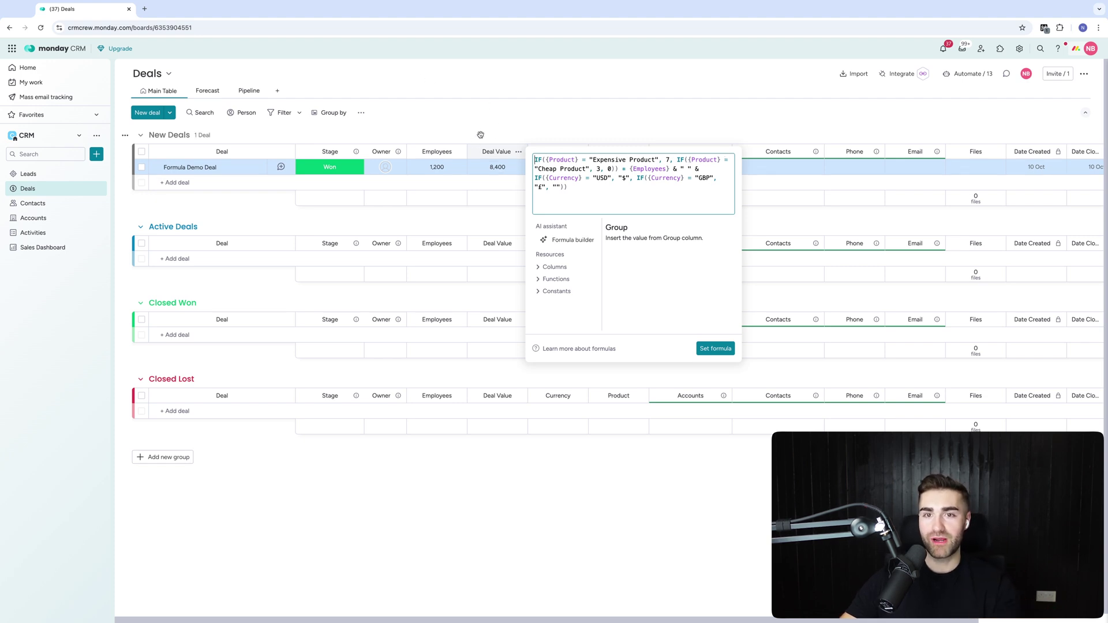
left_click(492, 121)
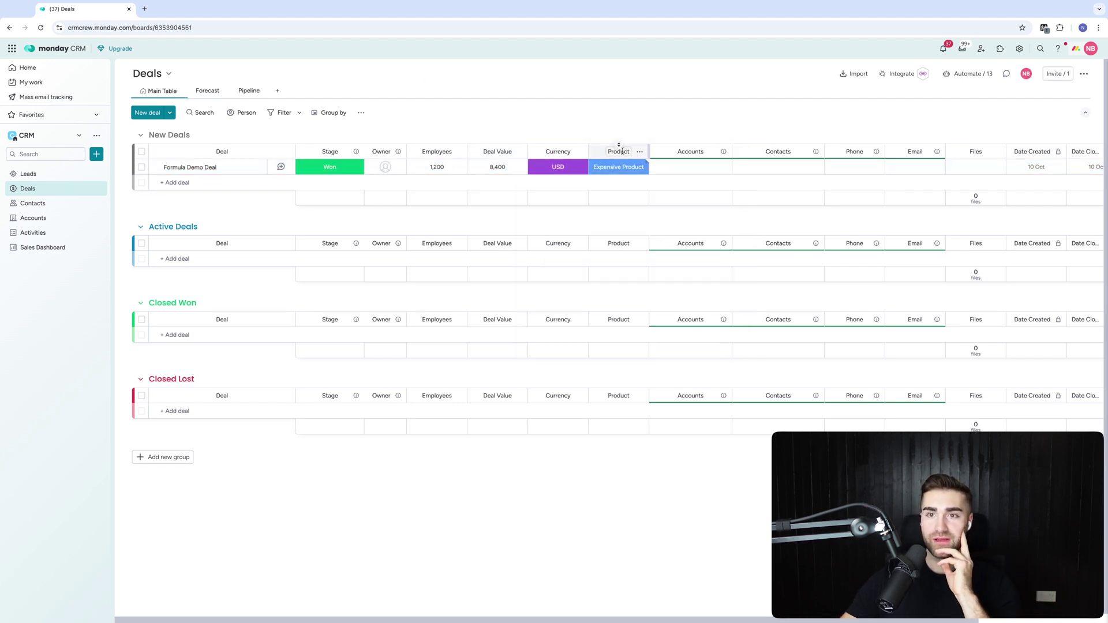
left_click(559, 166)
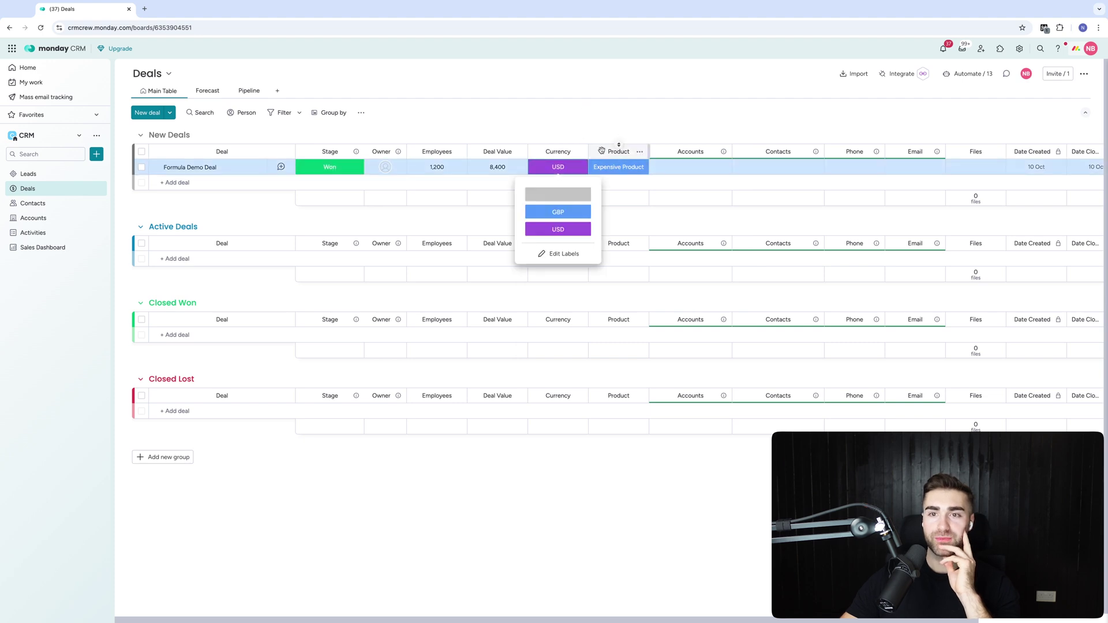
left_click(610, 168)
left_click(497, 165)
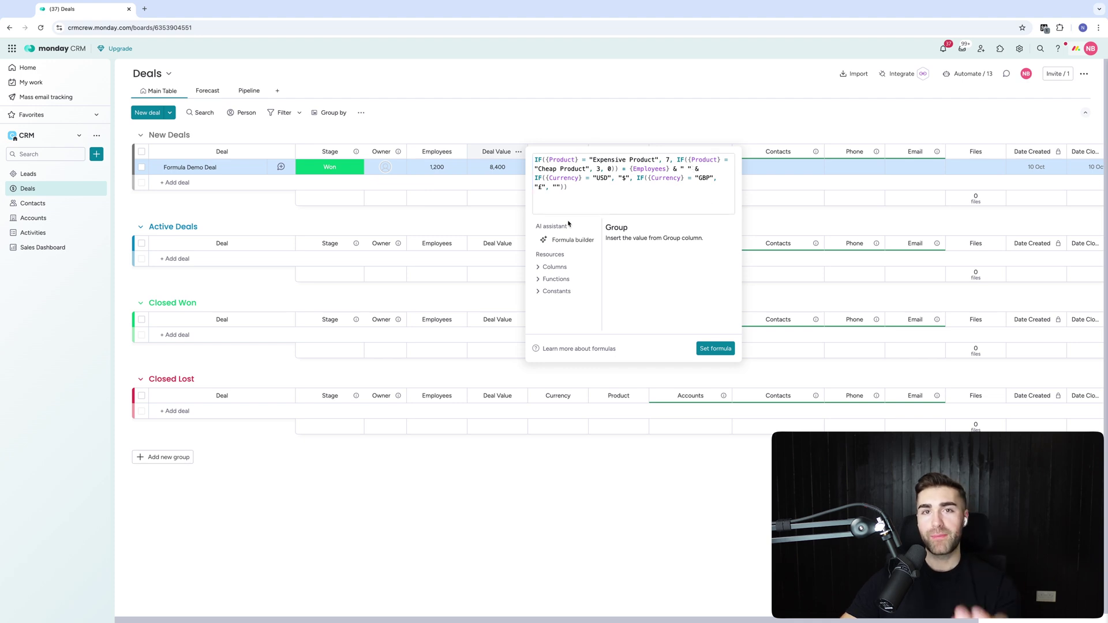
left_click(584, 100)
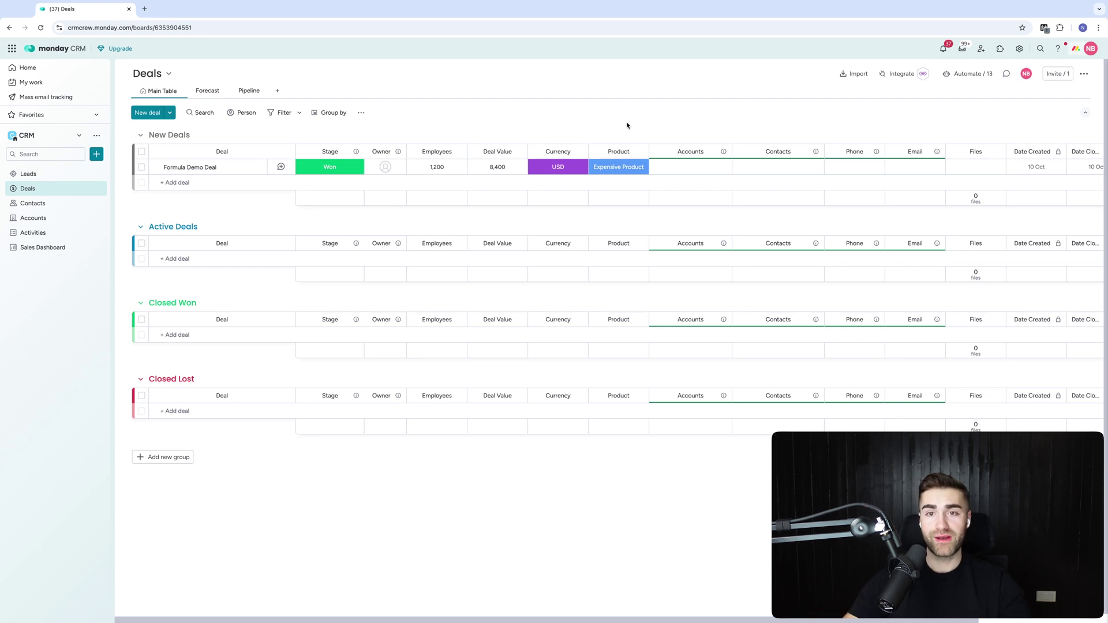
left_click(495, 168)
left_click(575, 71)
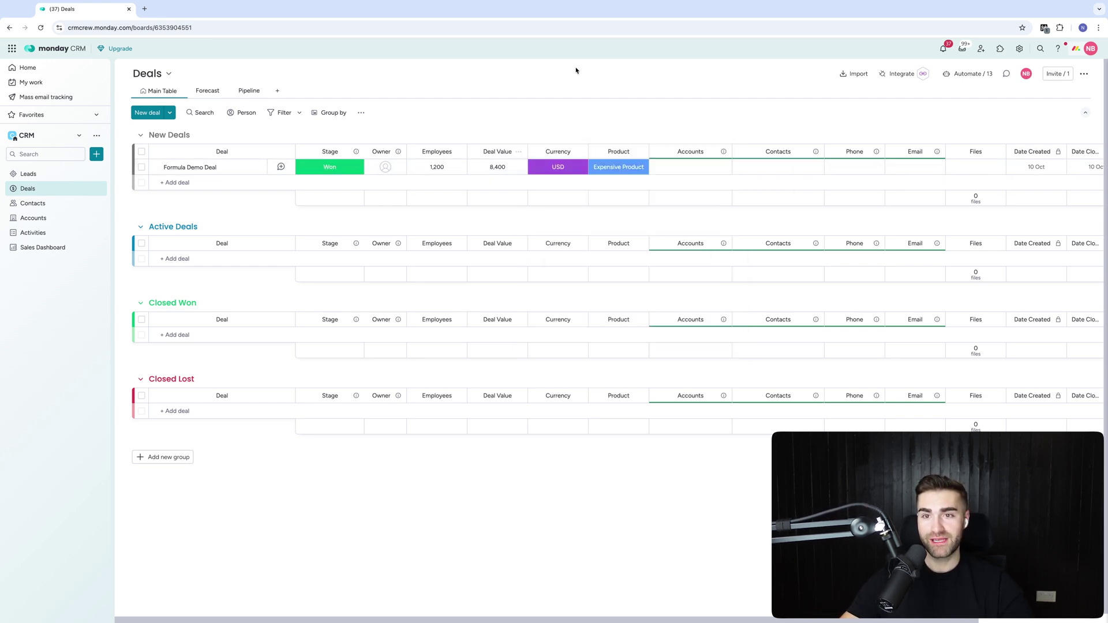
left_click(494, 168)
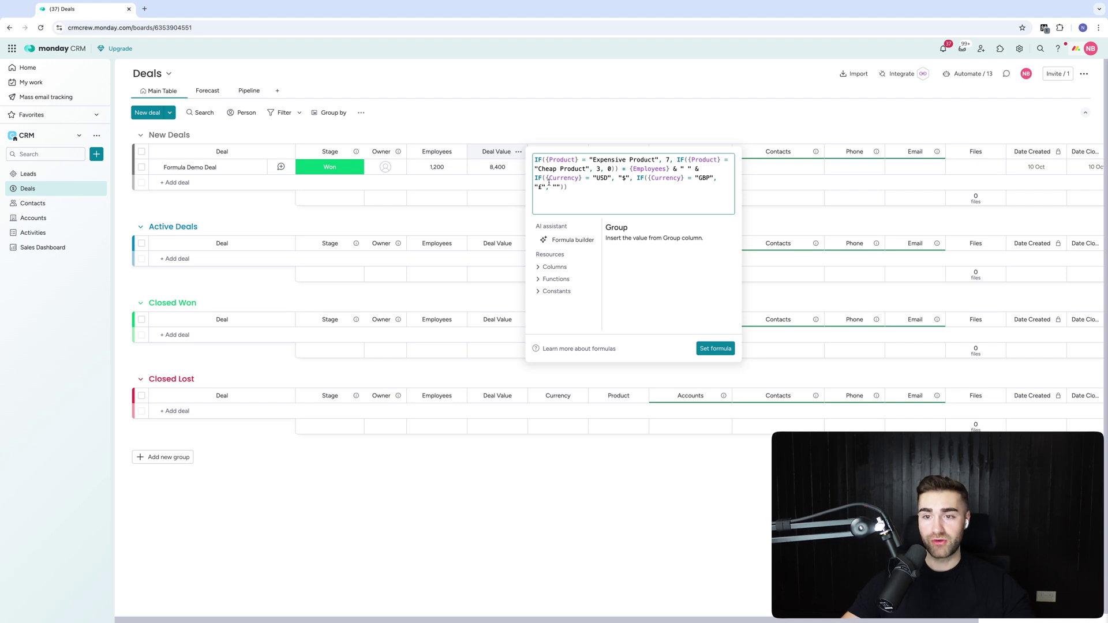
left_click(595, 111)
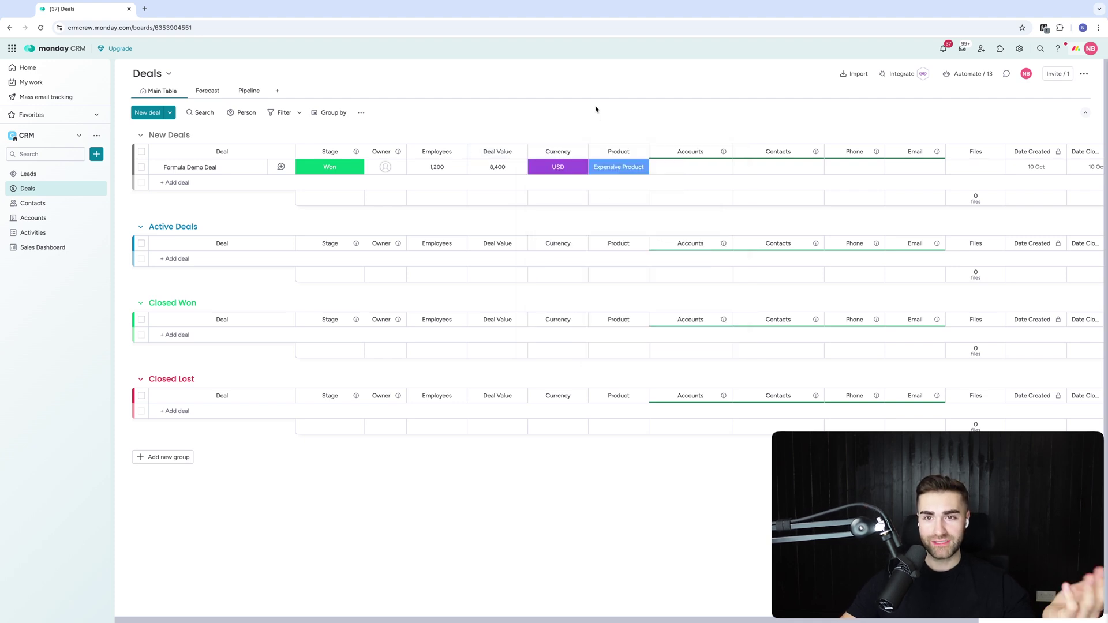
left_click(613, 153)
left_click(571, 240)
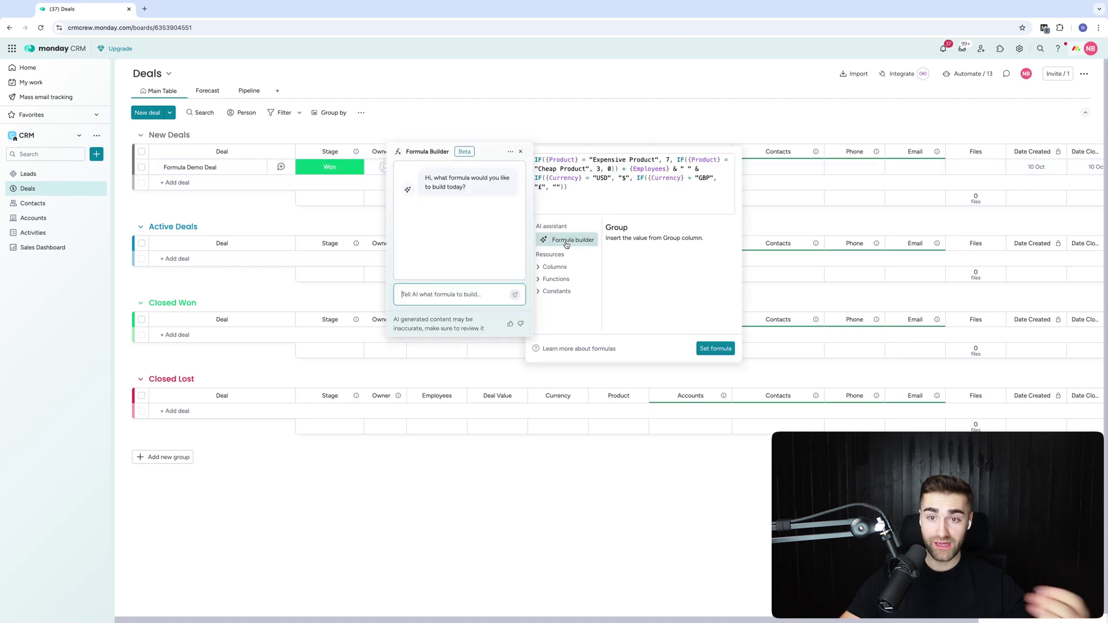
left_click(520, 151)
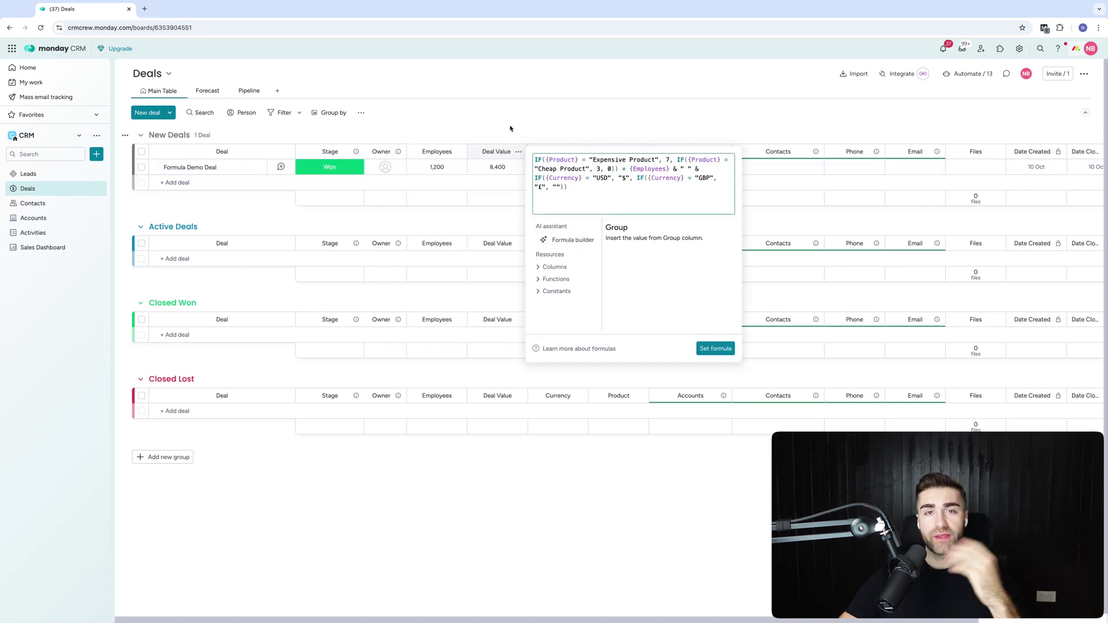
left_click(507, 123)
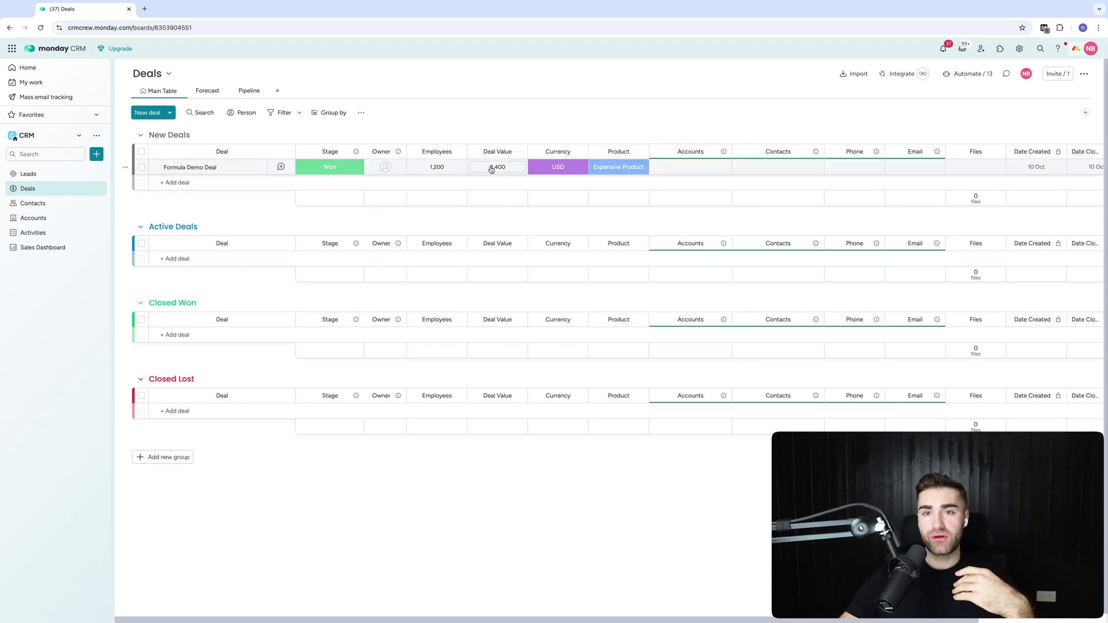
left_click(498, 152)
left_click(476, 127)
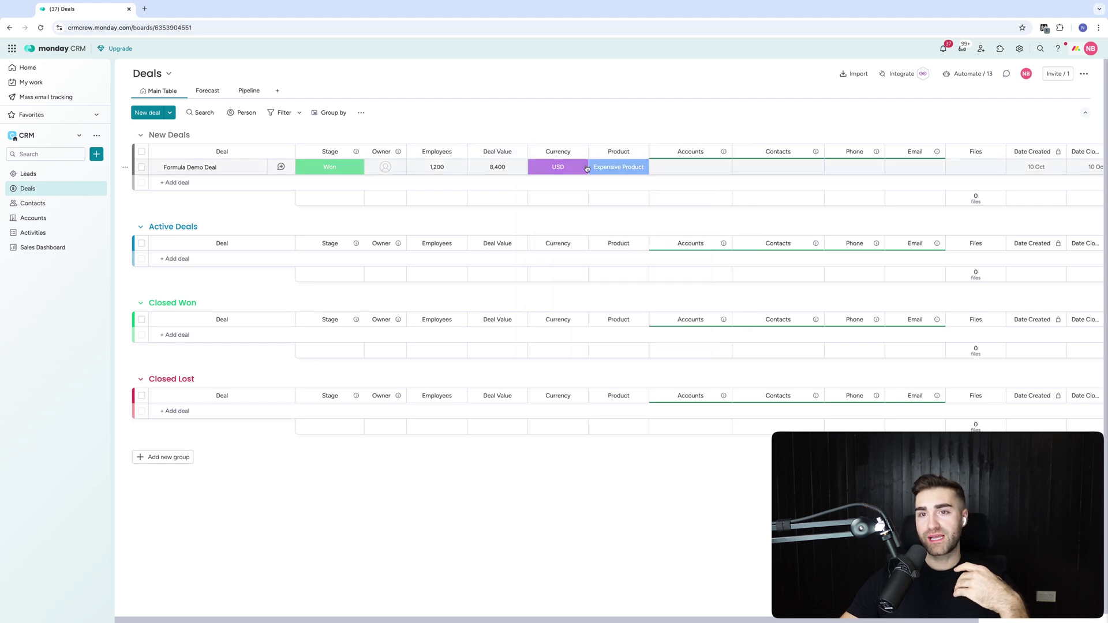
left_click(560, 169)
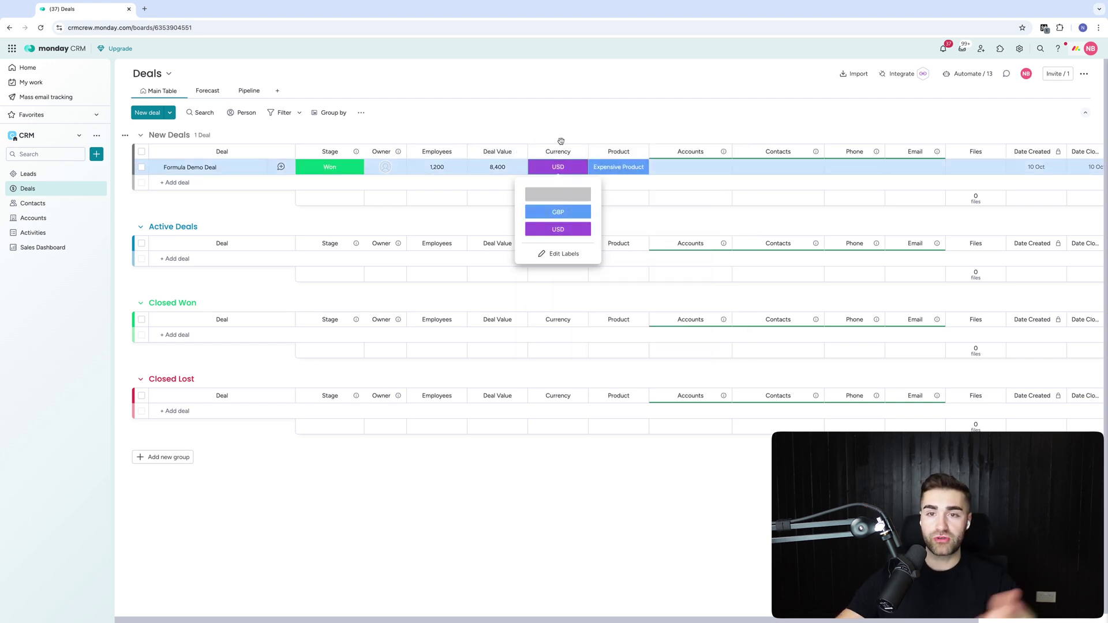
left_click(603, 103)
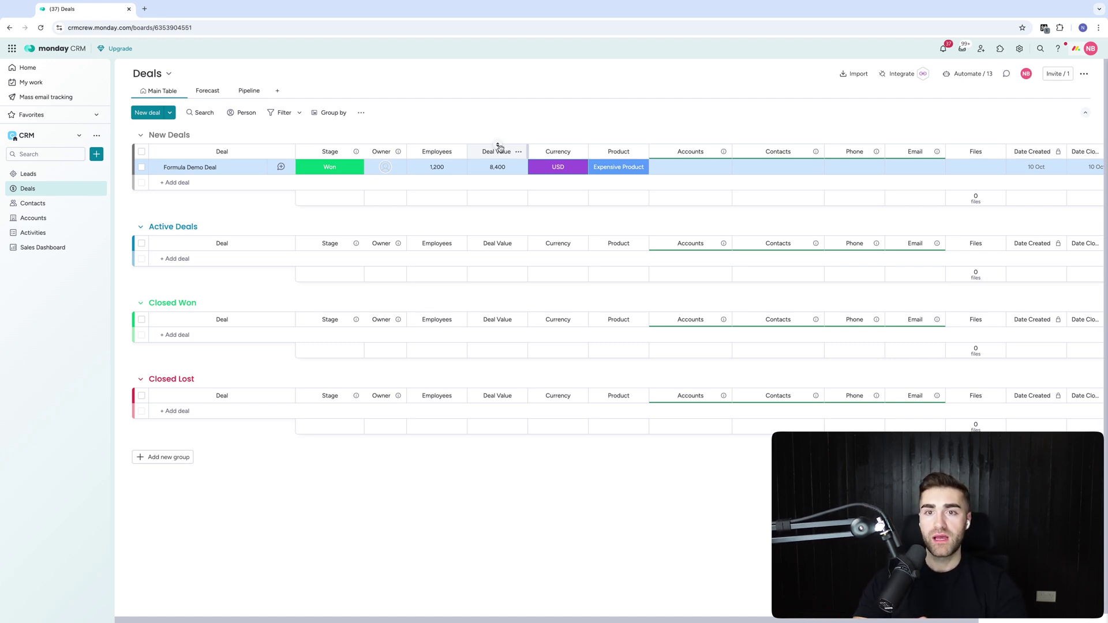
Step: Add a Formula column to the right of the Owner column
left_click(356, 172)
left_click(401, 99)
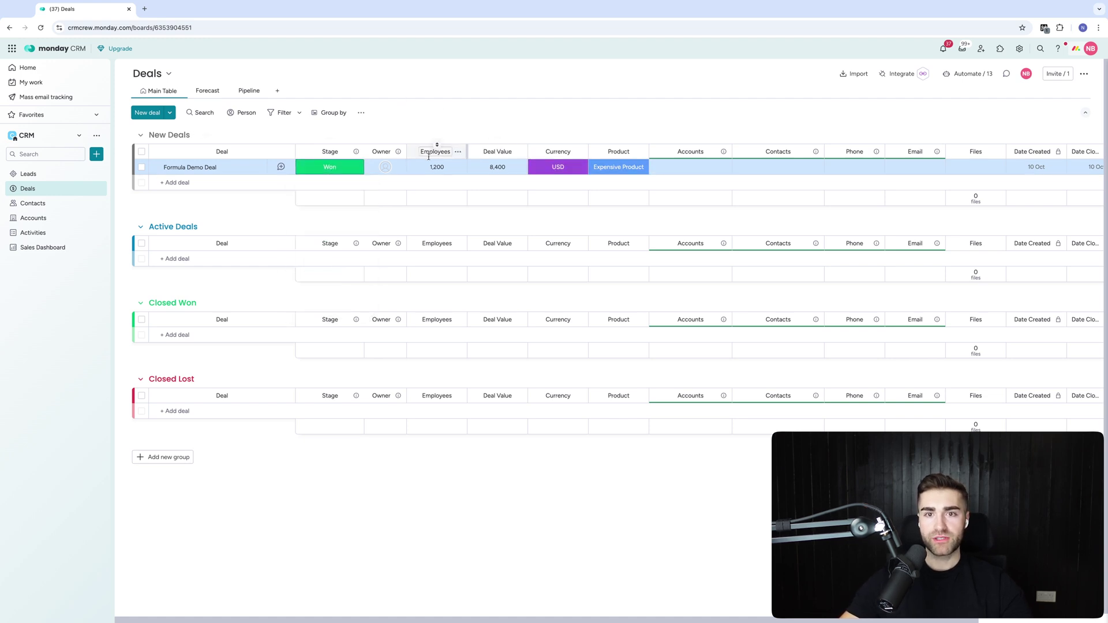
left_click(431, 167)
left_click(510, 170)
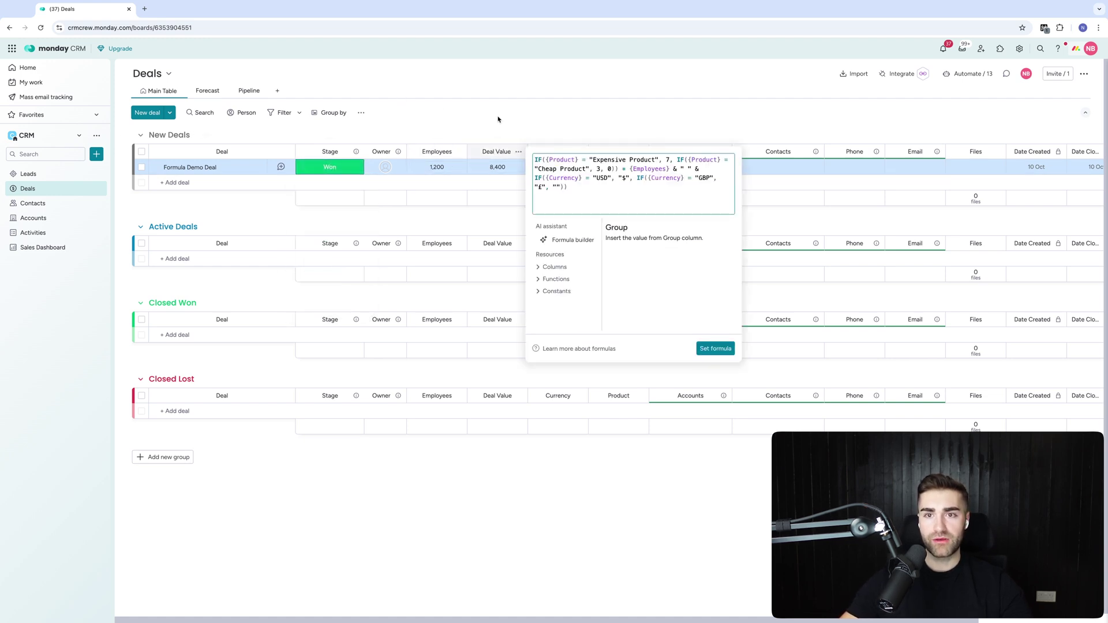
left_click(483, 143)
left_click(397, 152)
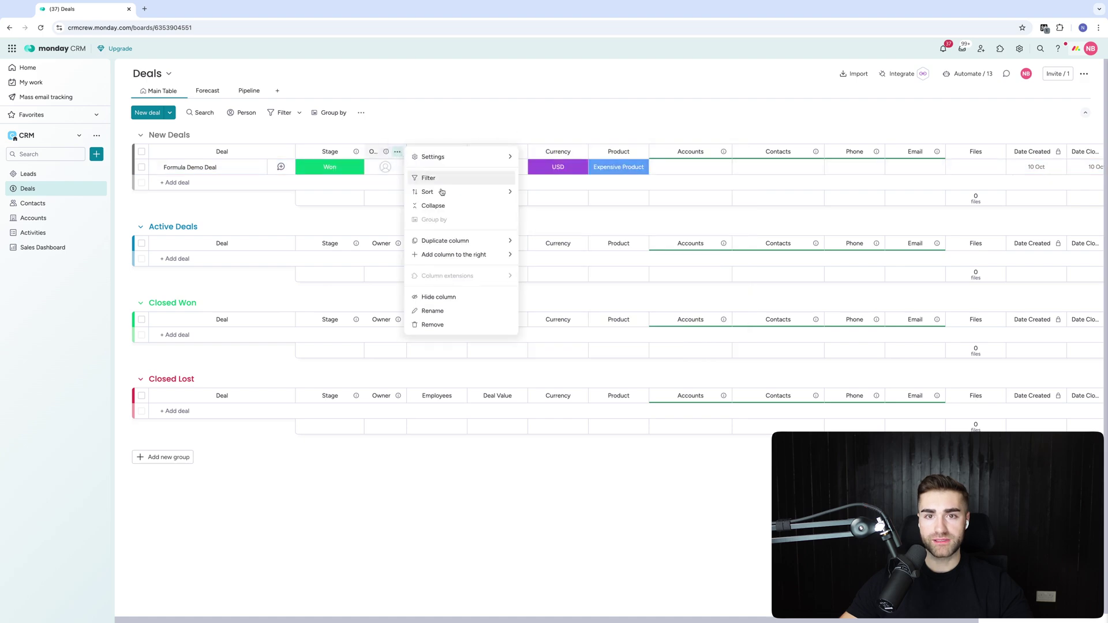
mouse_move(452, 254)
left_click(540, 362)
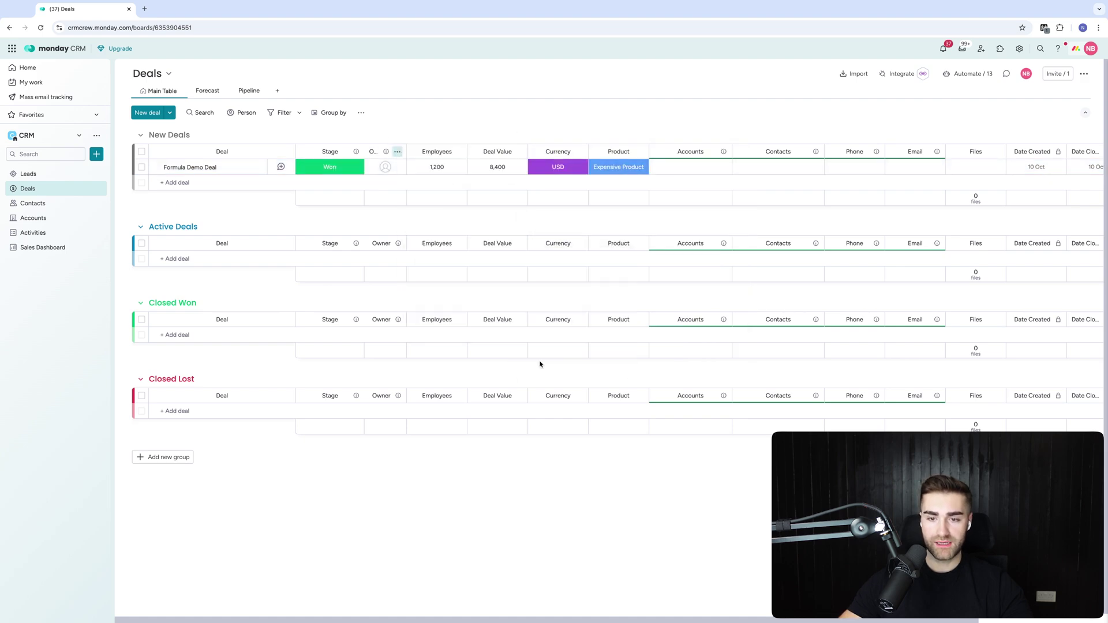
type("form")
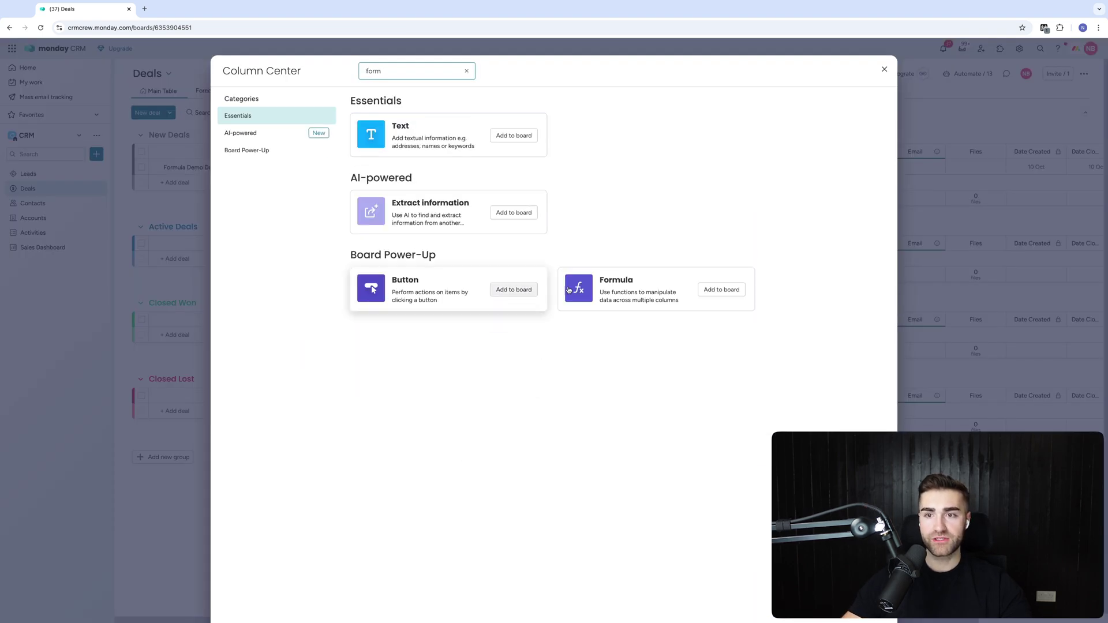
left_click(721, 289)
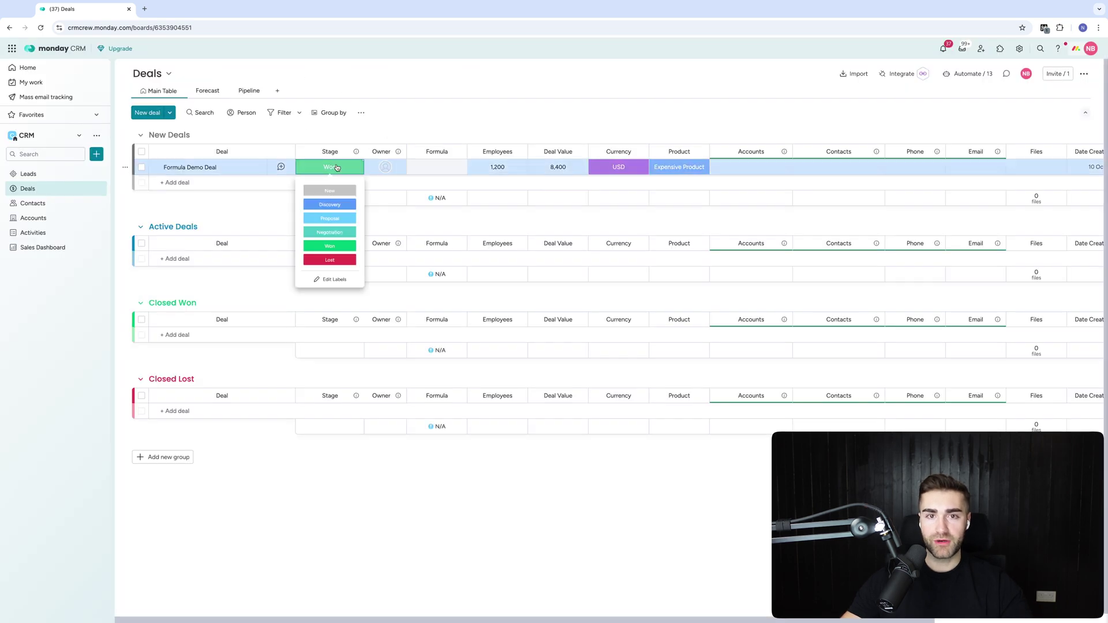
Step: Rename the new column to Forecasting and hide its column summary
left_click(443, 152)
left_click(443, 151)
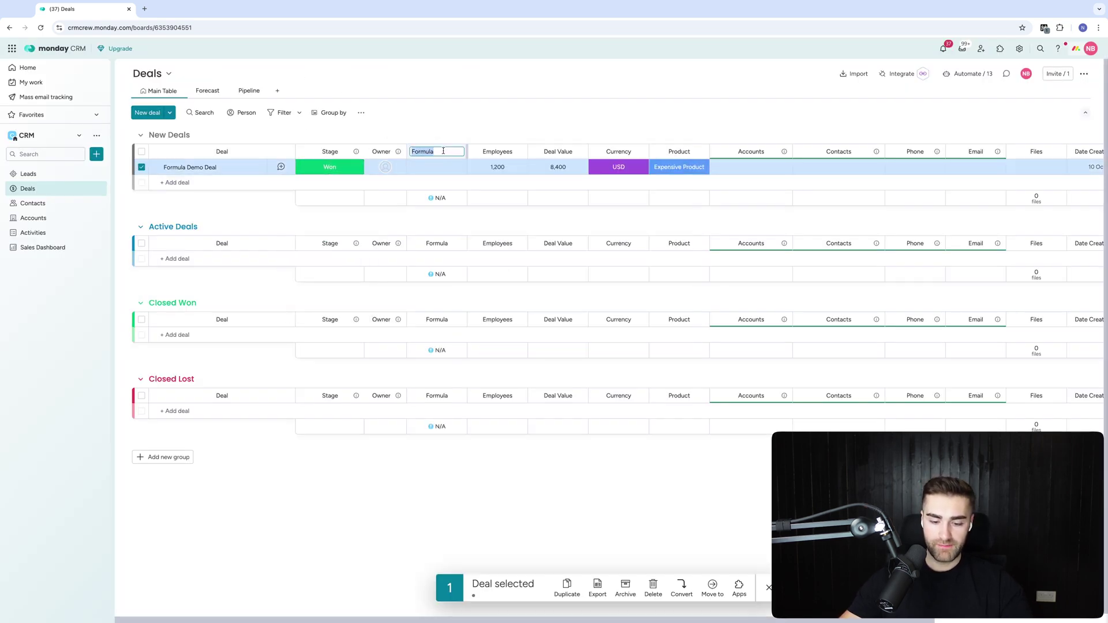
type("Fr")
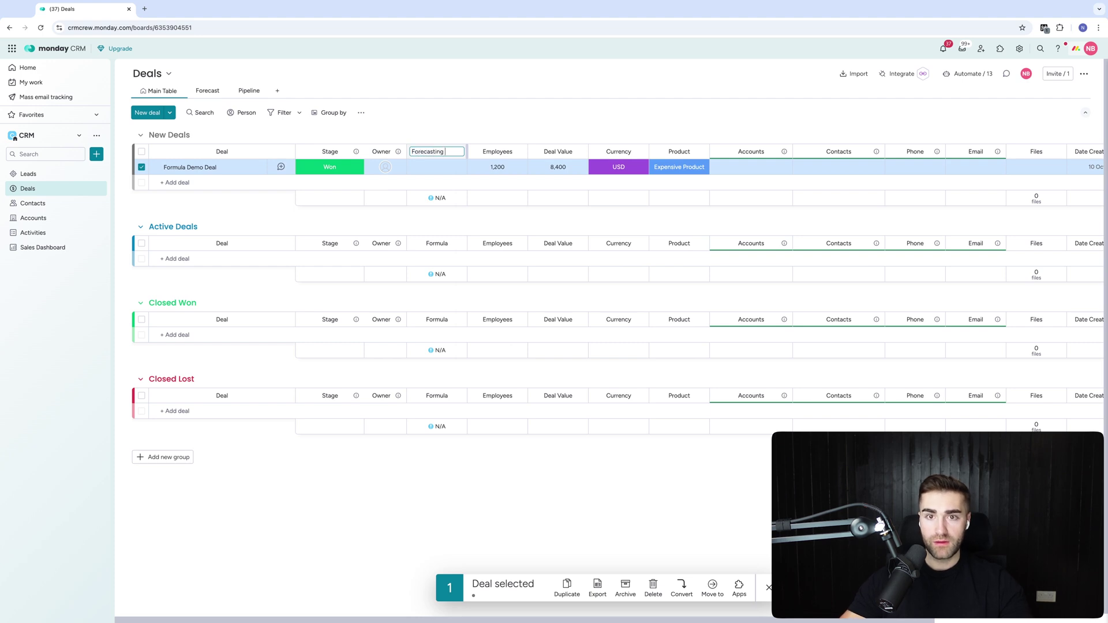
key("Return")
key("Escape")
left_click(458, 151)
mouse_move(520, 158)
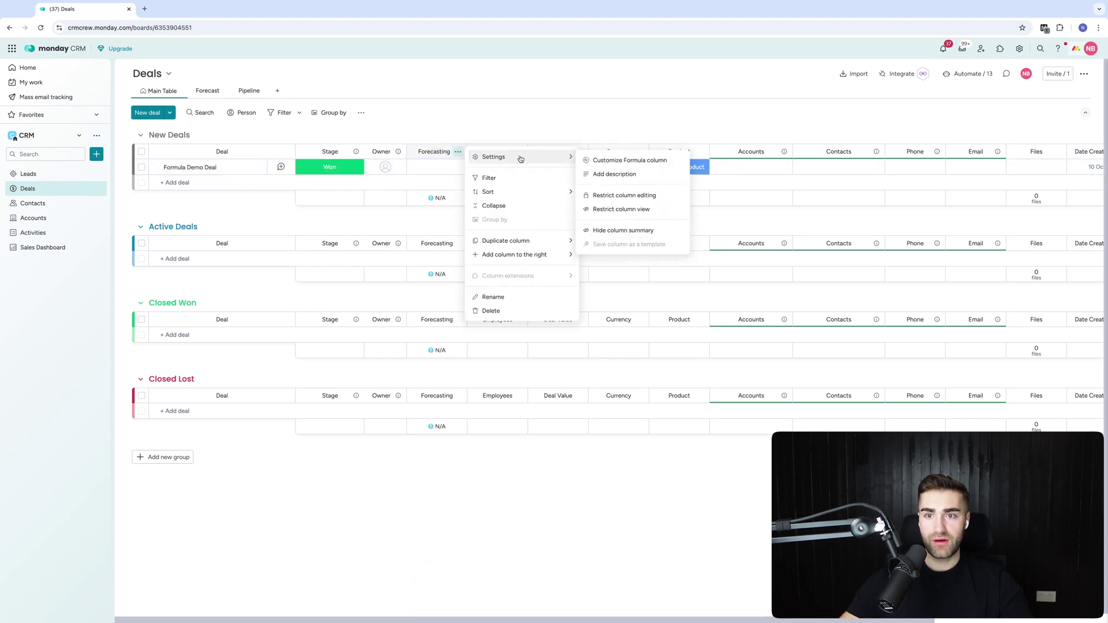
left_click(622, 231)
left_click(439, 167)
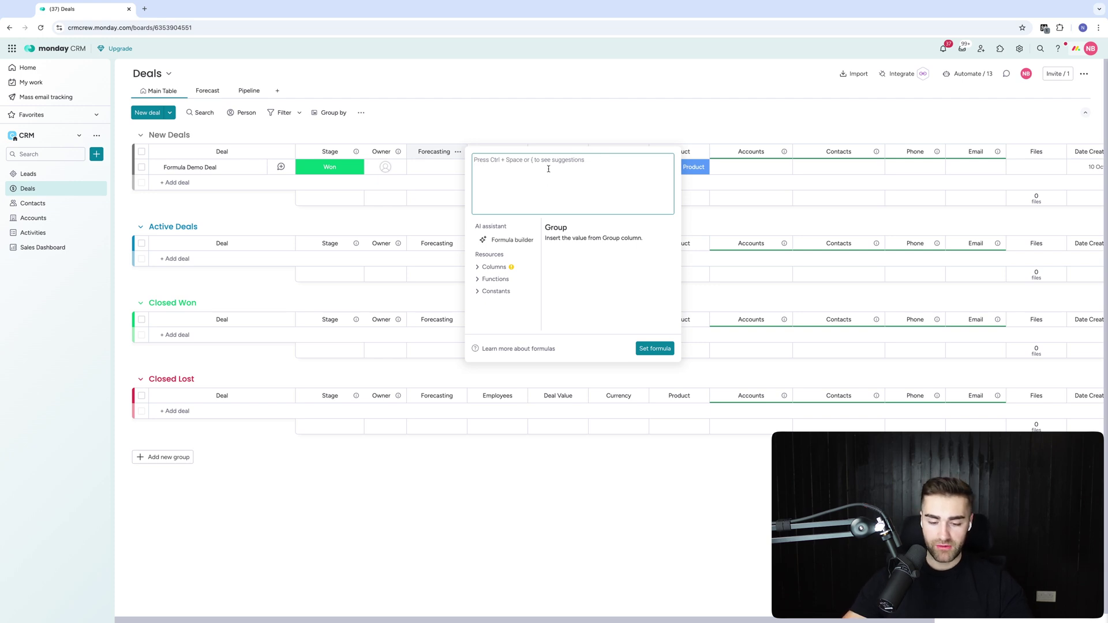
Step: Ask the AI builder to assign a percentage per deal status, then dismiss its unclear reply
left_click(510, 239)
type("based on")
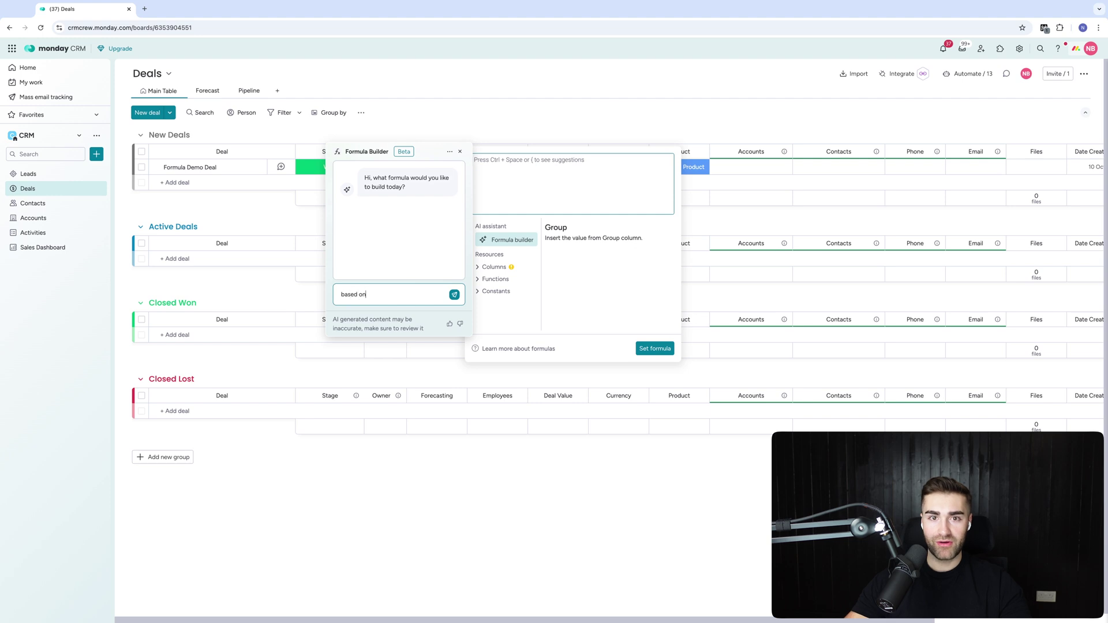
type(" the status of a deal, a")
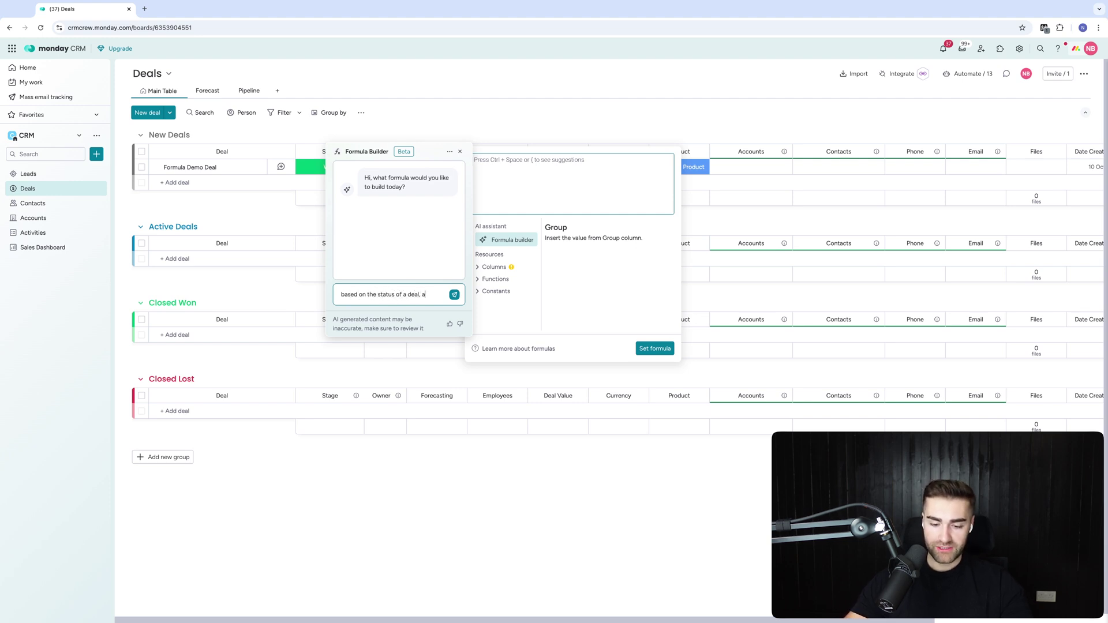
type("ssign a")
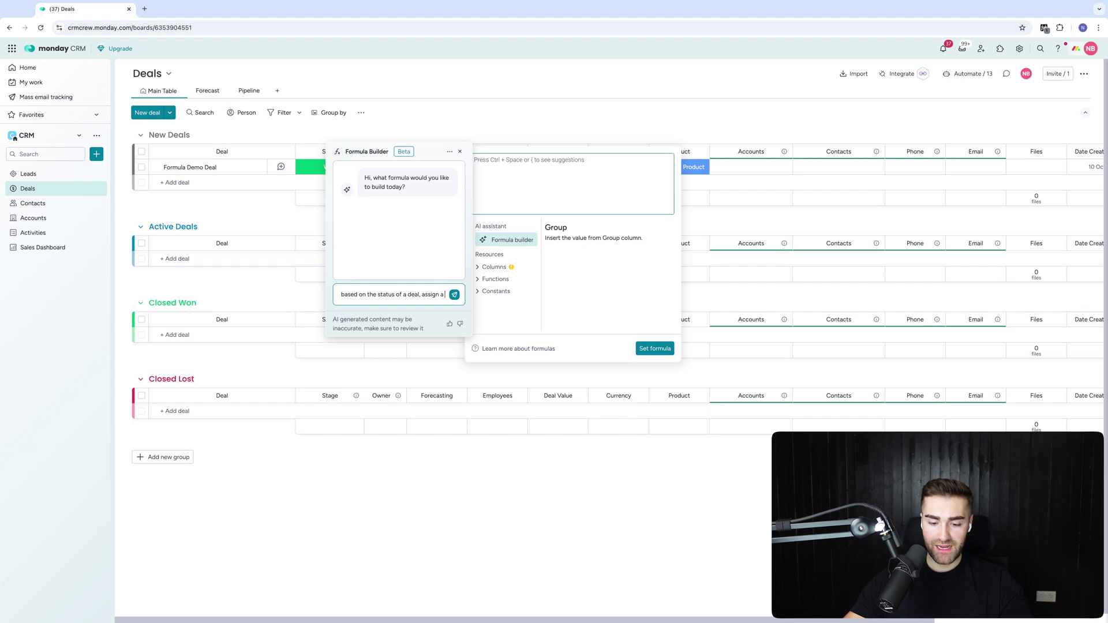
type(" %")
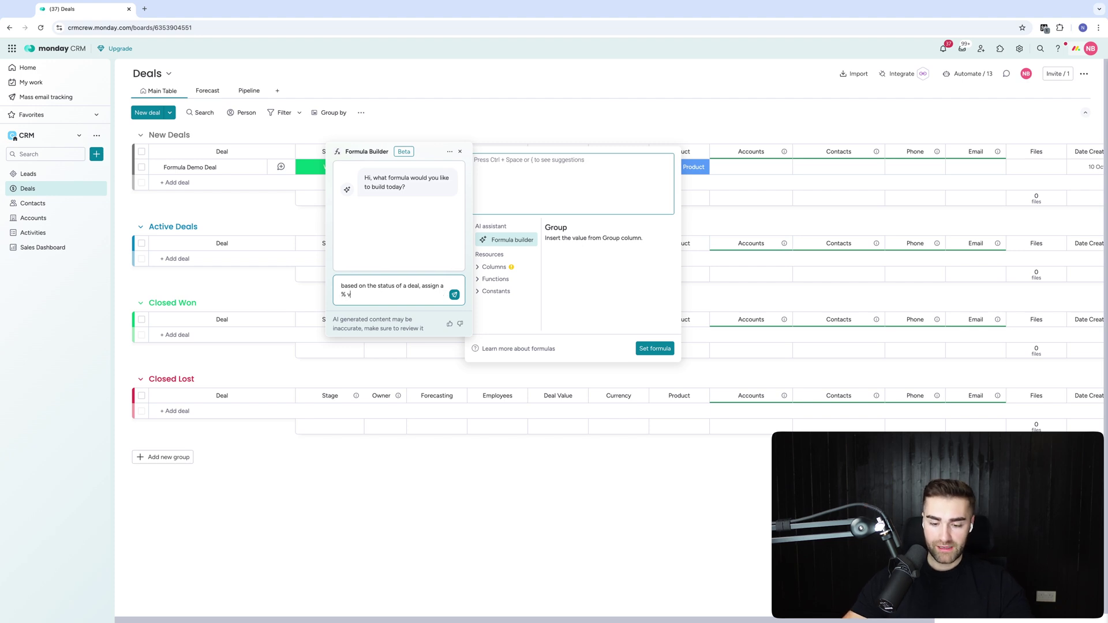
type(" value for each step, the % is bas")
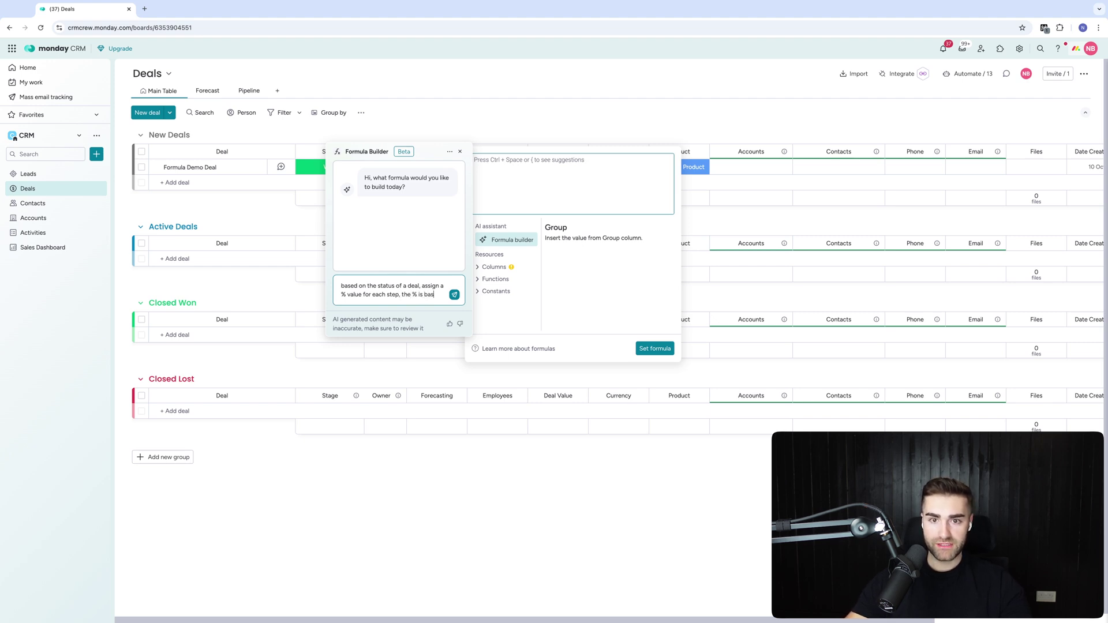
type("the deal value.")
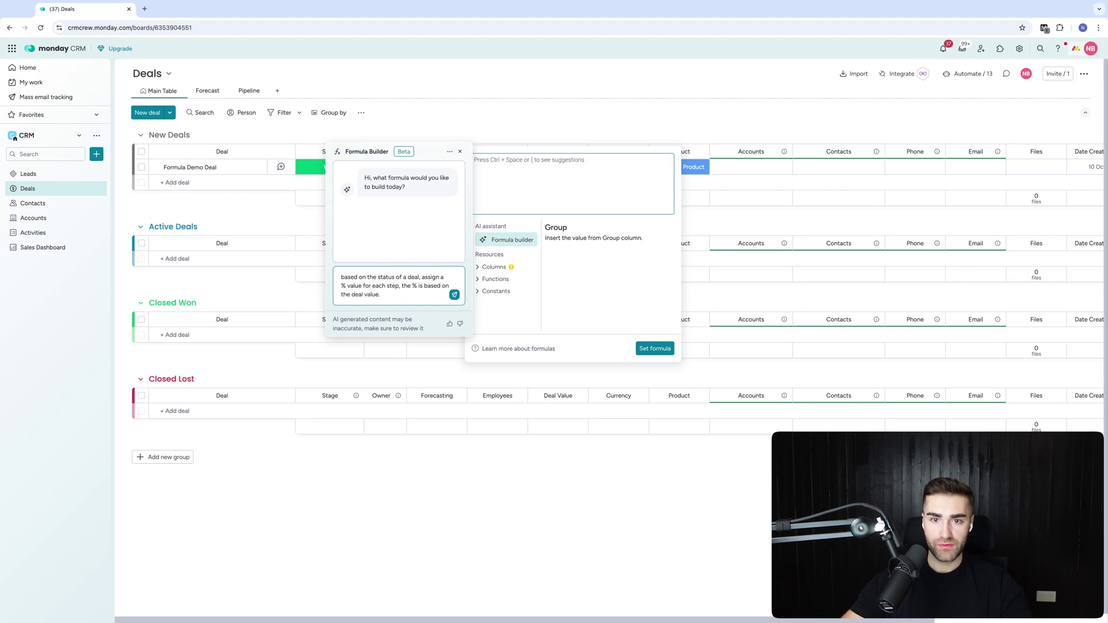
key("Return")
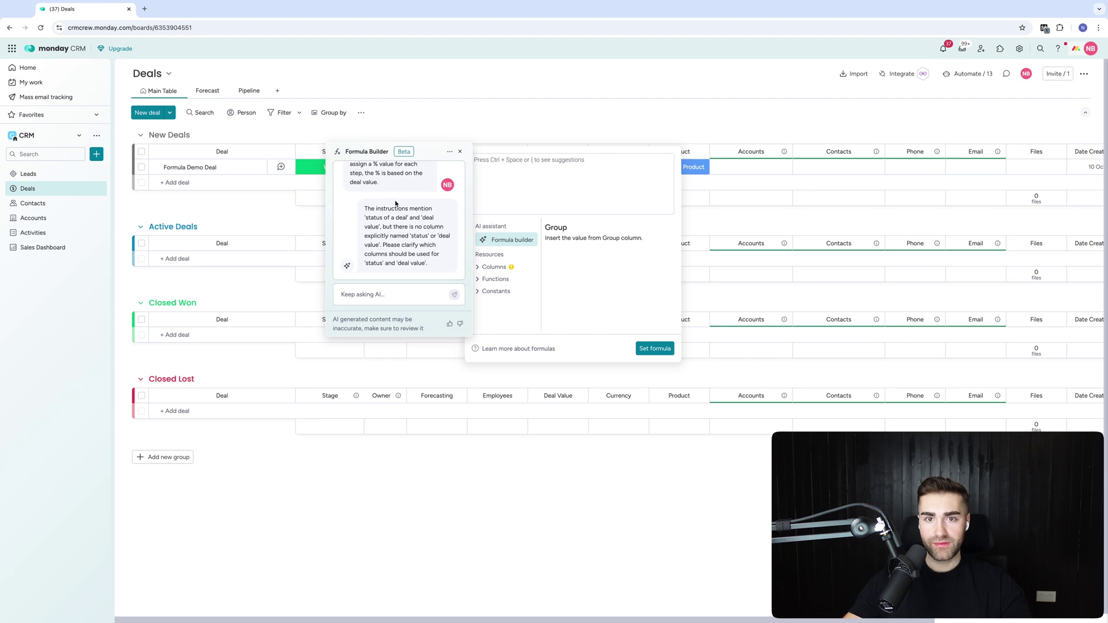
left_click(425, 122)
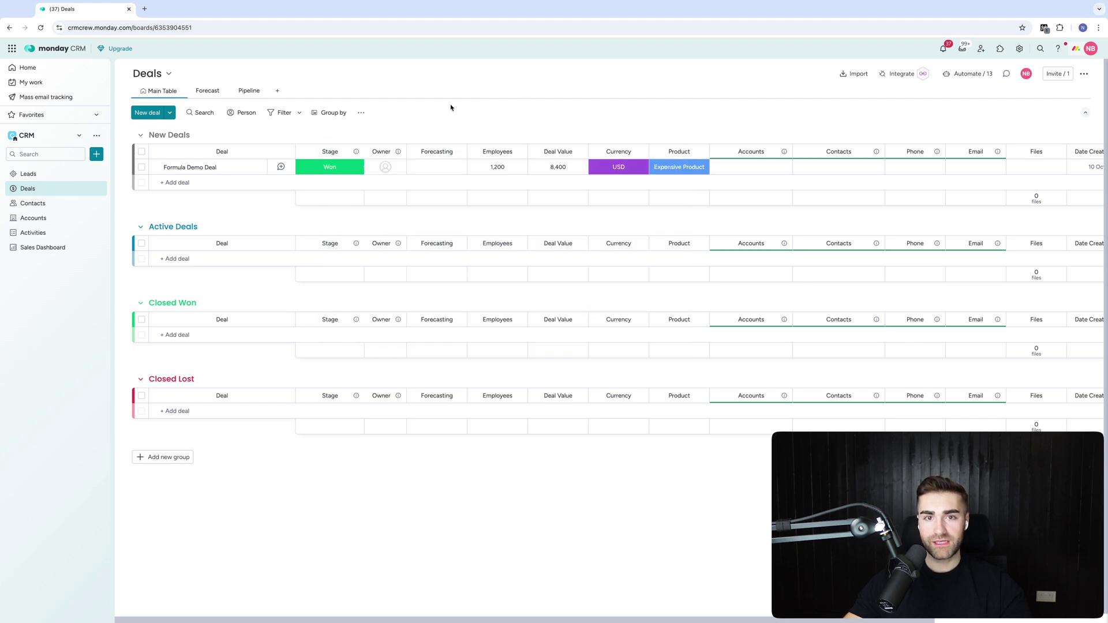
Step: Request 100% of Deal Value when Stage is Closed Won and insert the IF formula
left_click(440, 168)
left_click(528, 240)
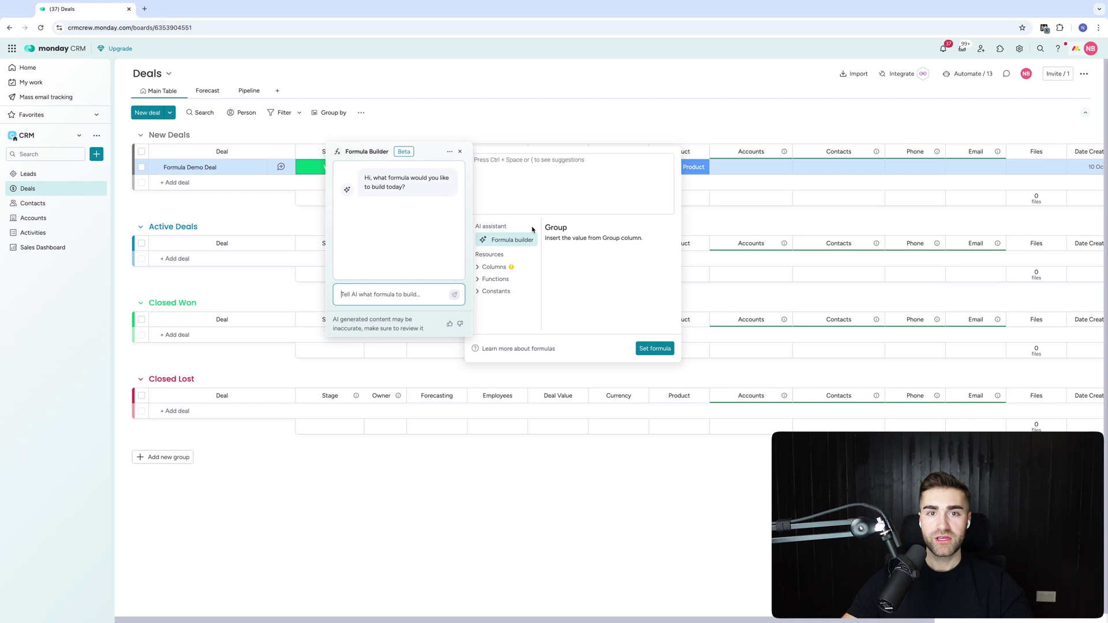
type("when deal status is equal to clos")
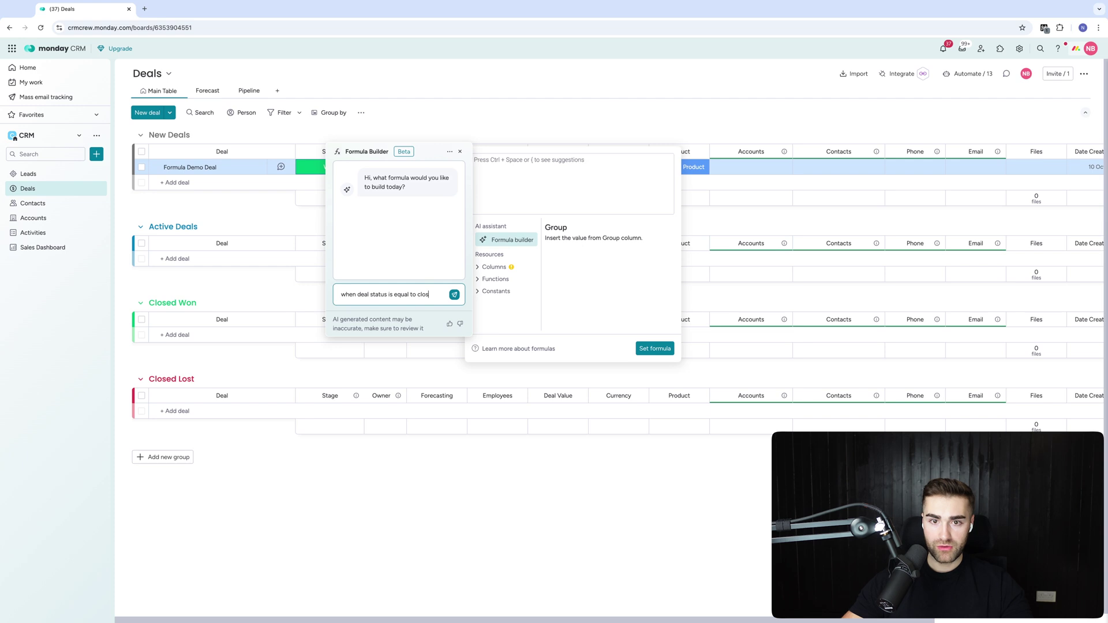
type("ed won,")
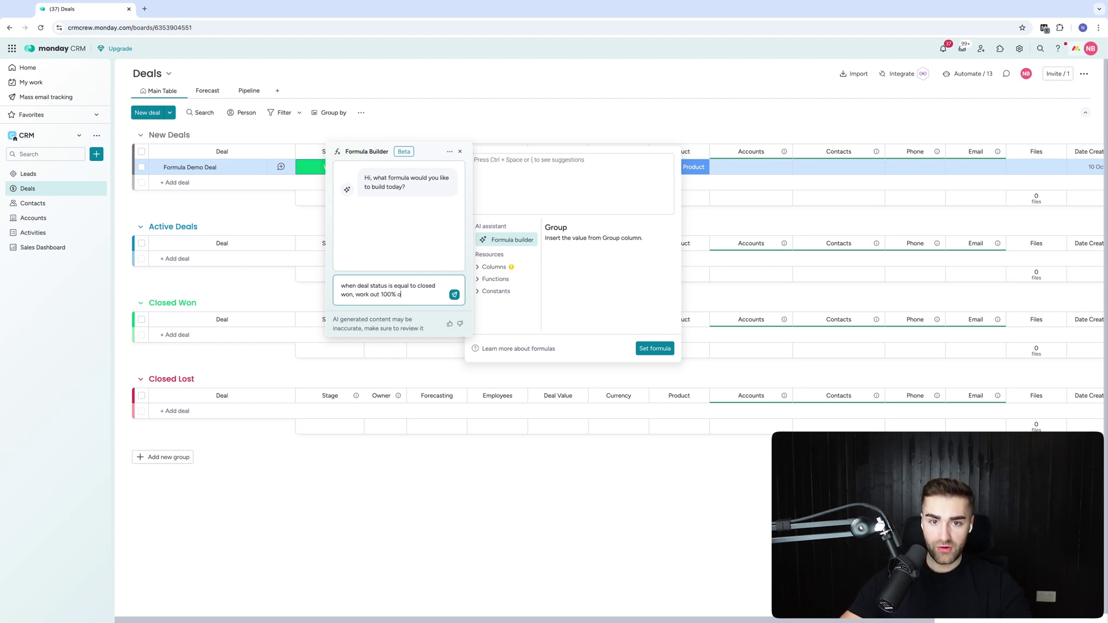
type("f deal value")
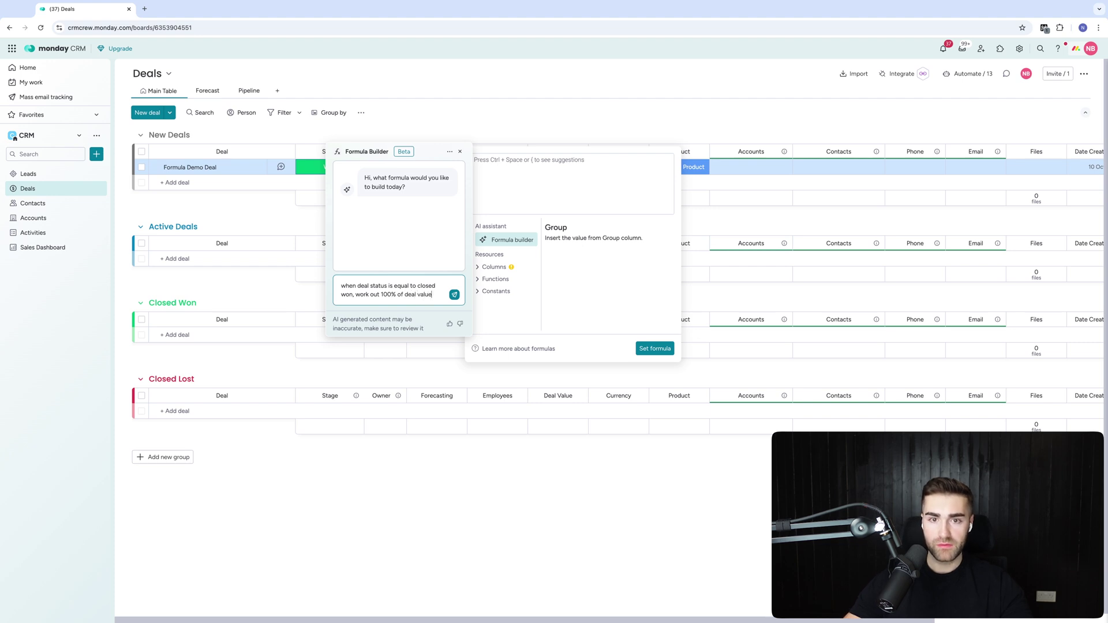
left_click(454, 294)
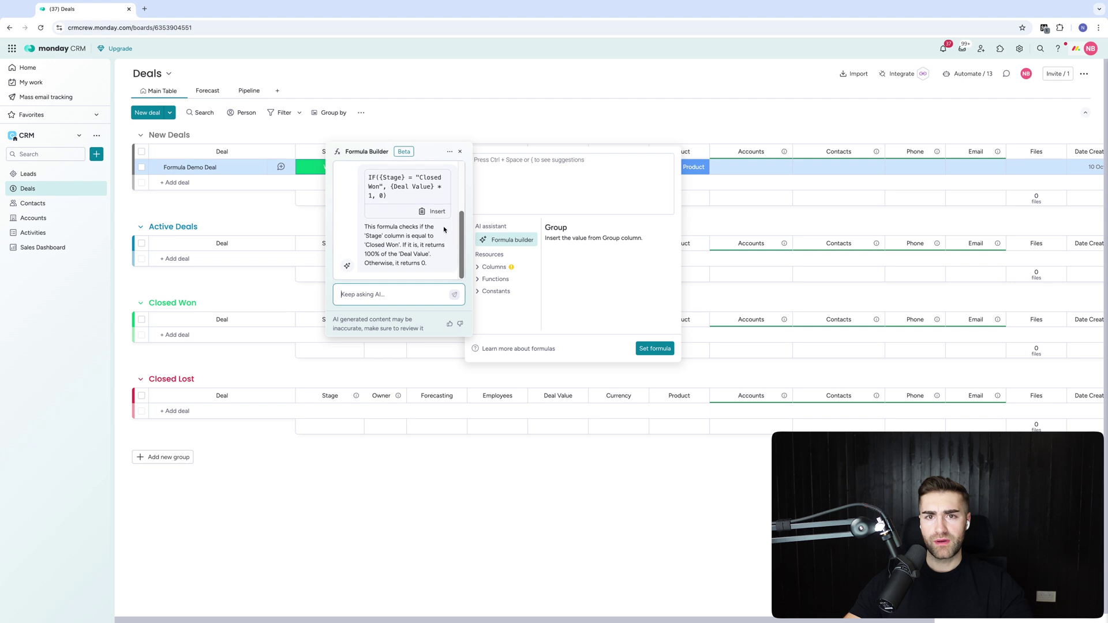
left_click(434, 211)
left_click(655, 349)
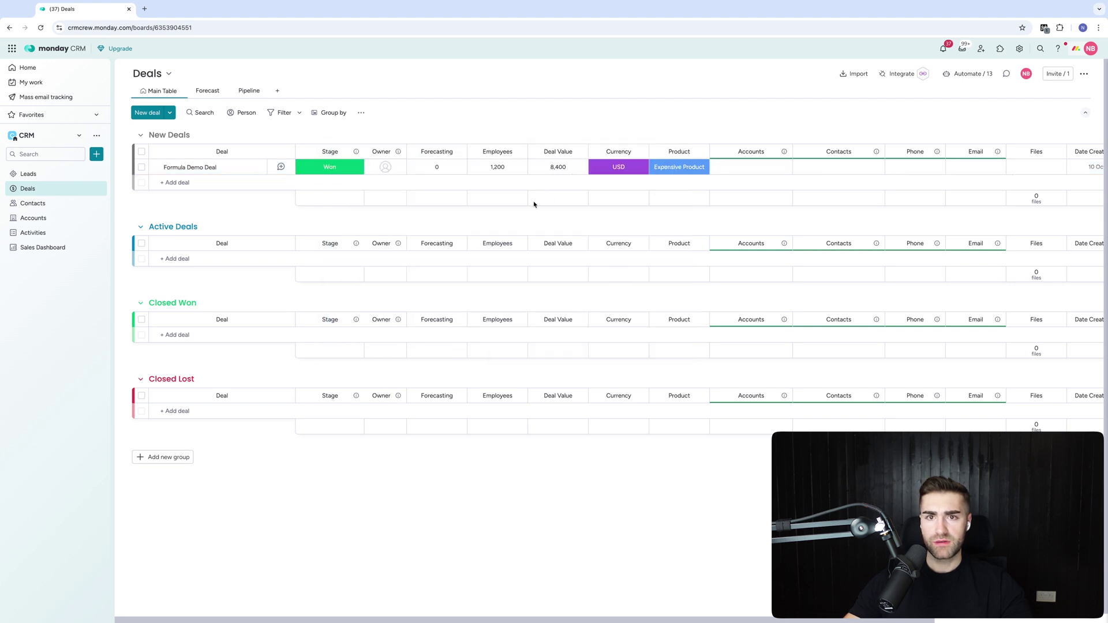
left_click(441, 167)
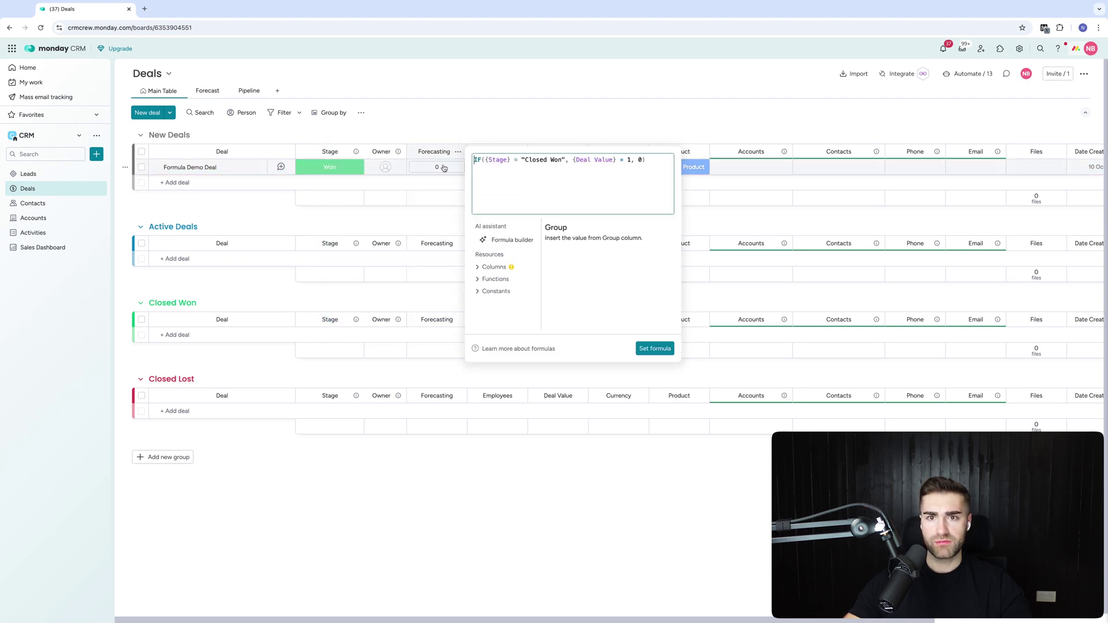
left_click(443, 114)
left_click(548, 167)
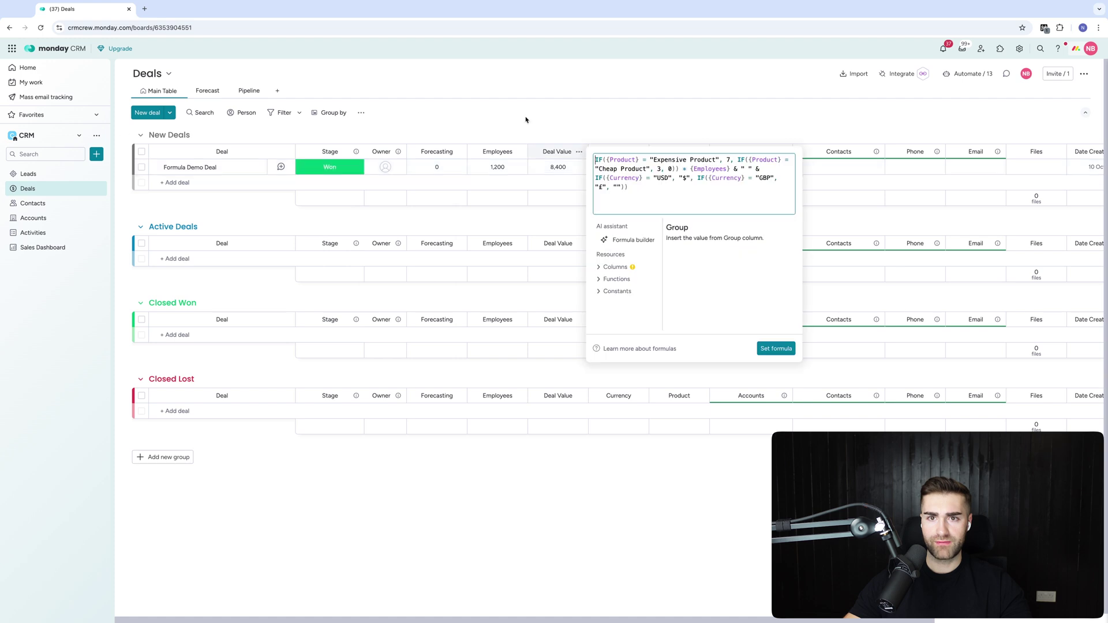
left_click(524, 116)
left_click(438, 167)
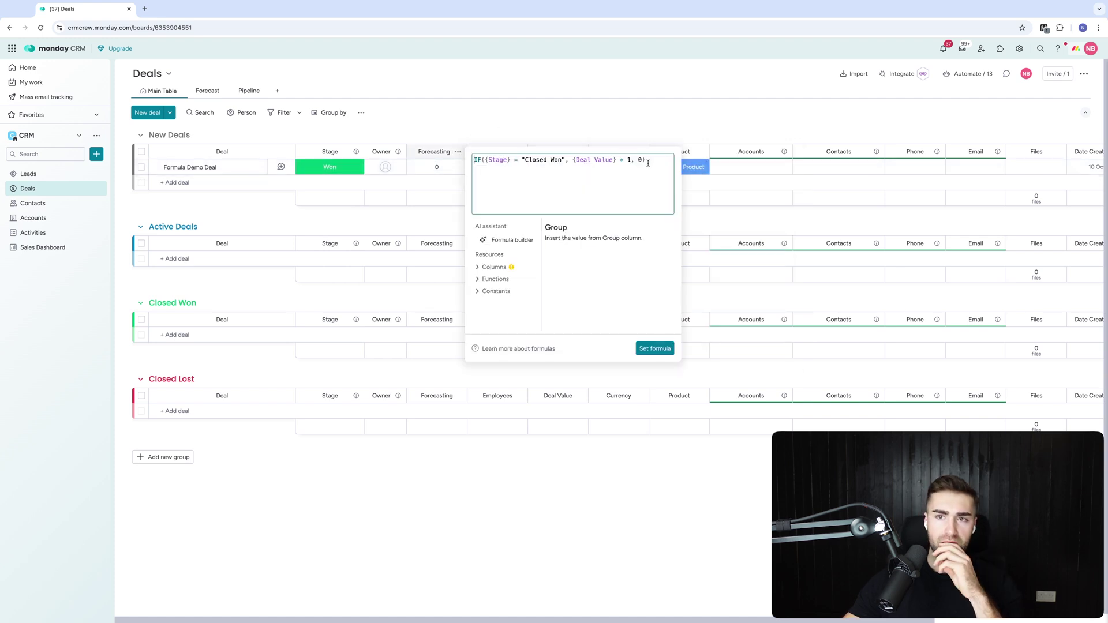
left_click(625, 117)
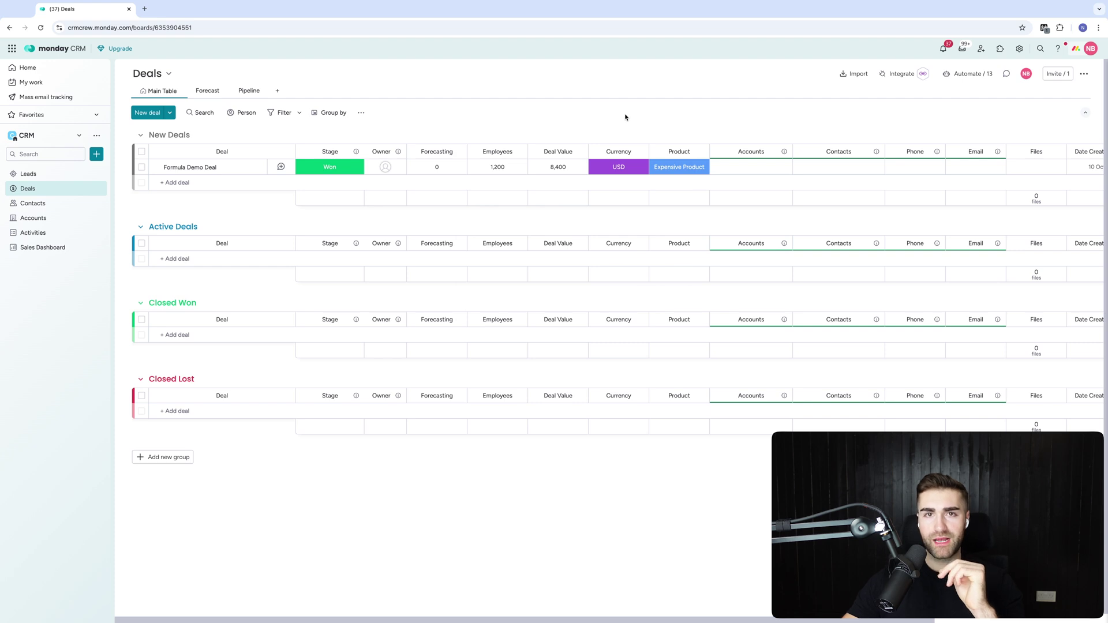
left_click(440, 167)
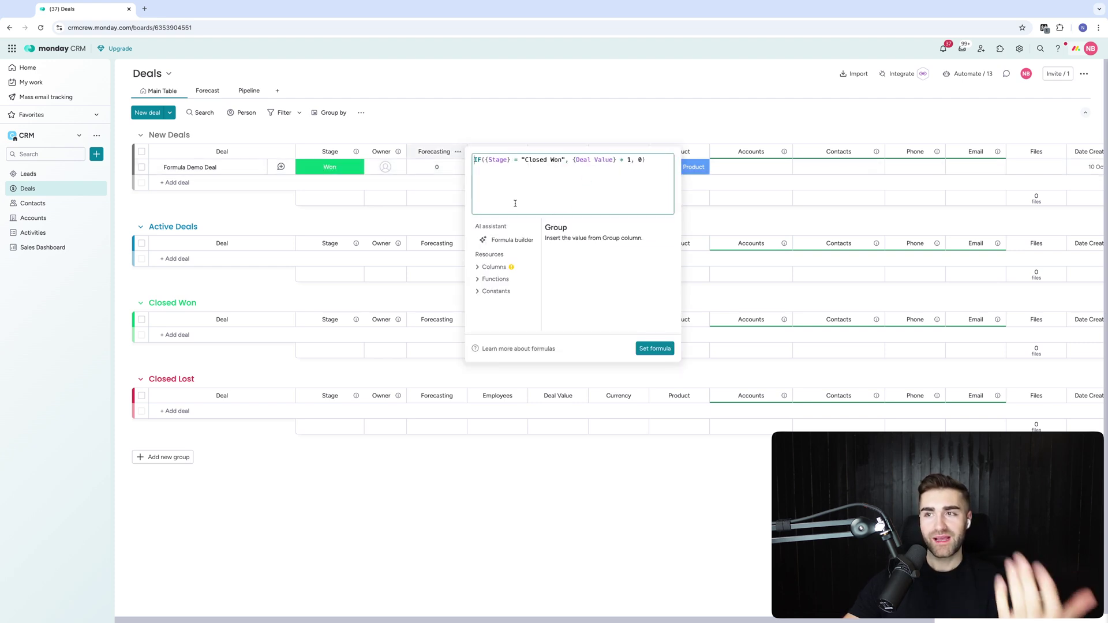
left_click(507, 240)
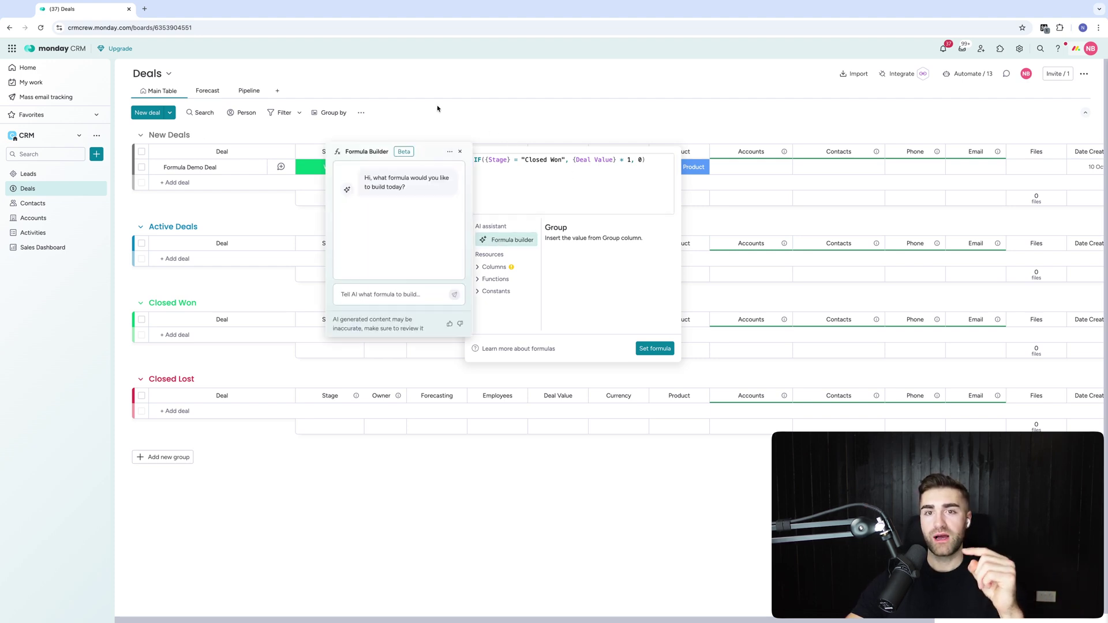
key("Escape")
left_click(427, 172)
key("Escape")
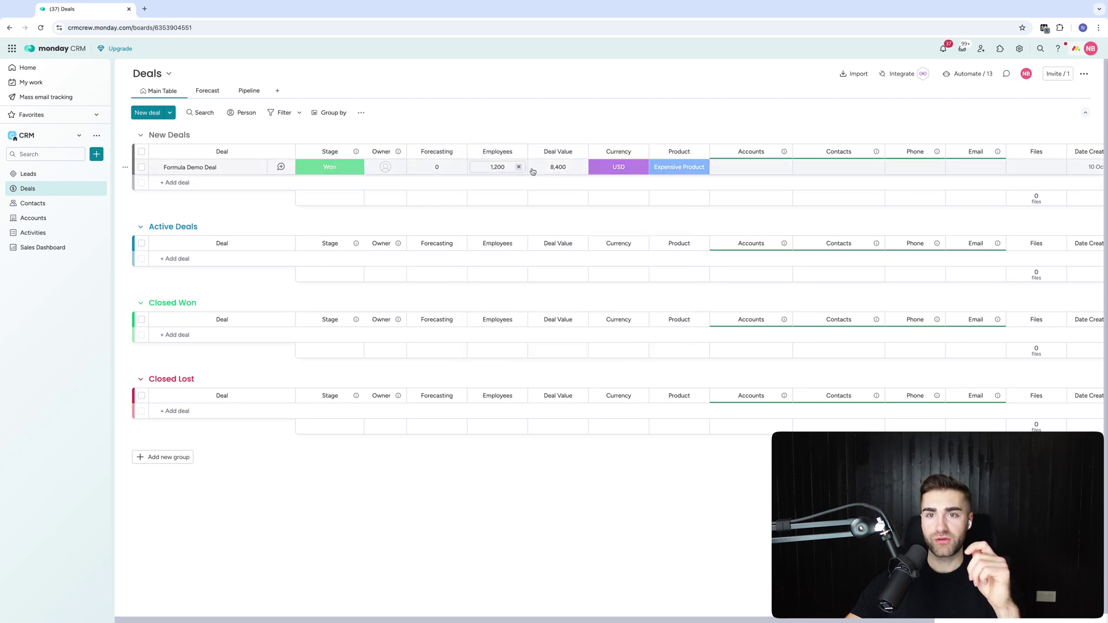
left_click(558, 167)
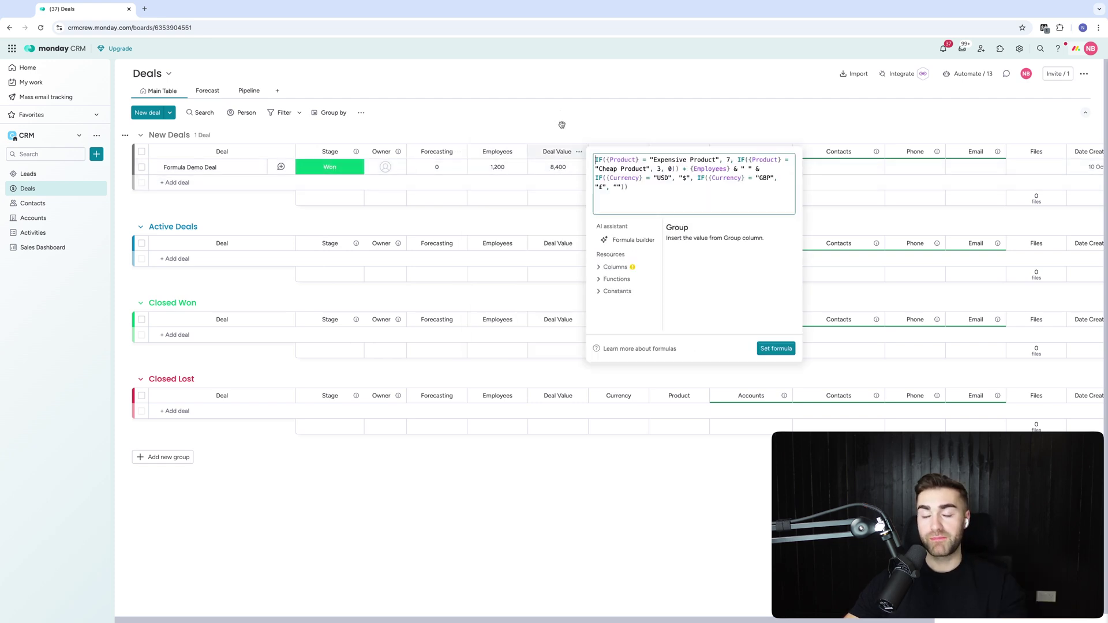
key("Escape")
left_click(545, 173)
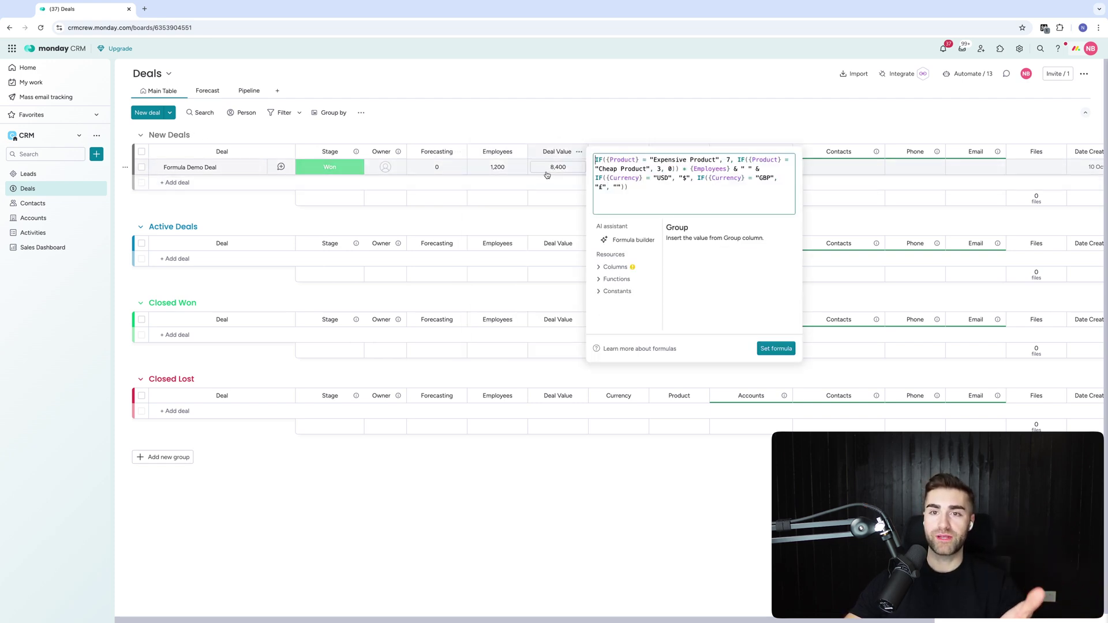
key("Escape")
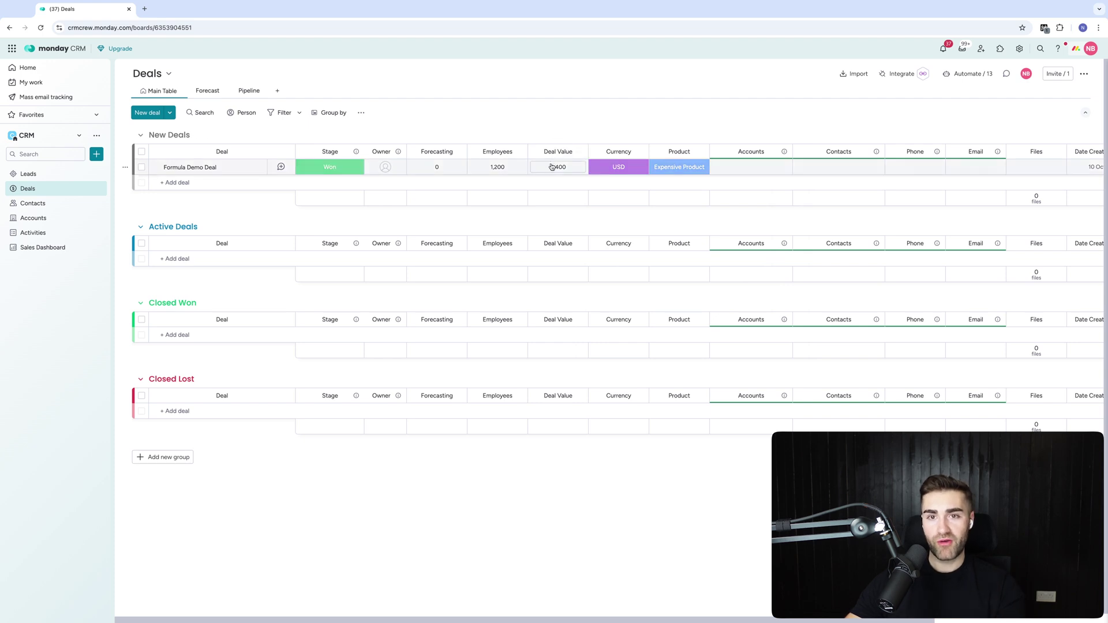
left_click(547, 167)
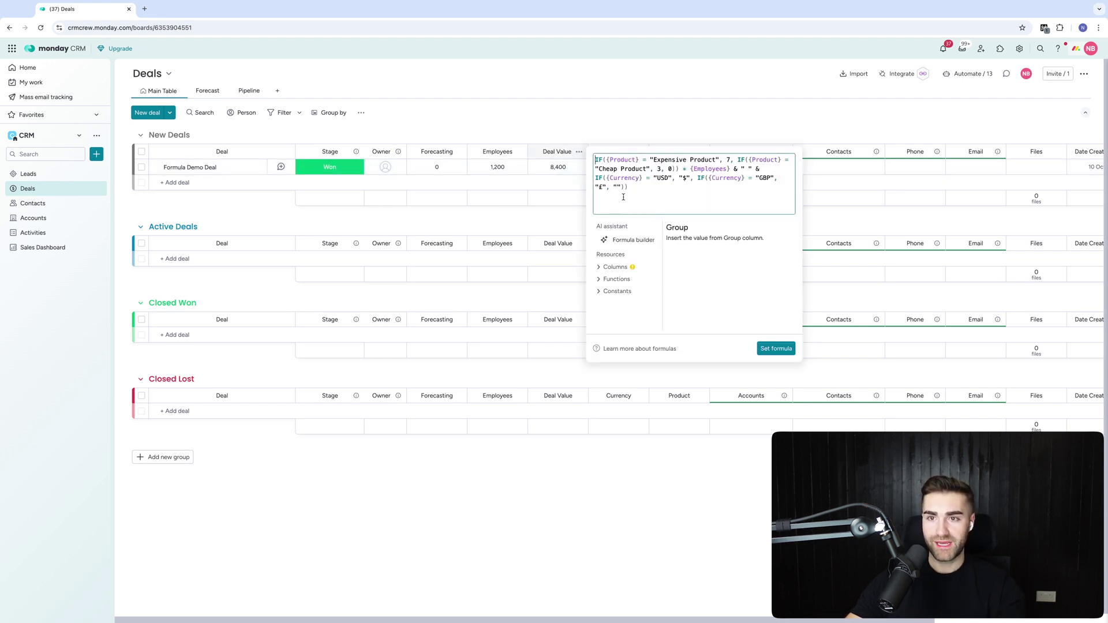
key("Escape")
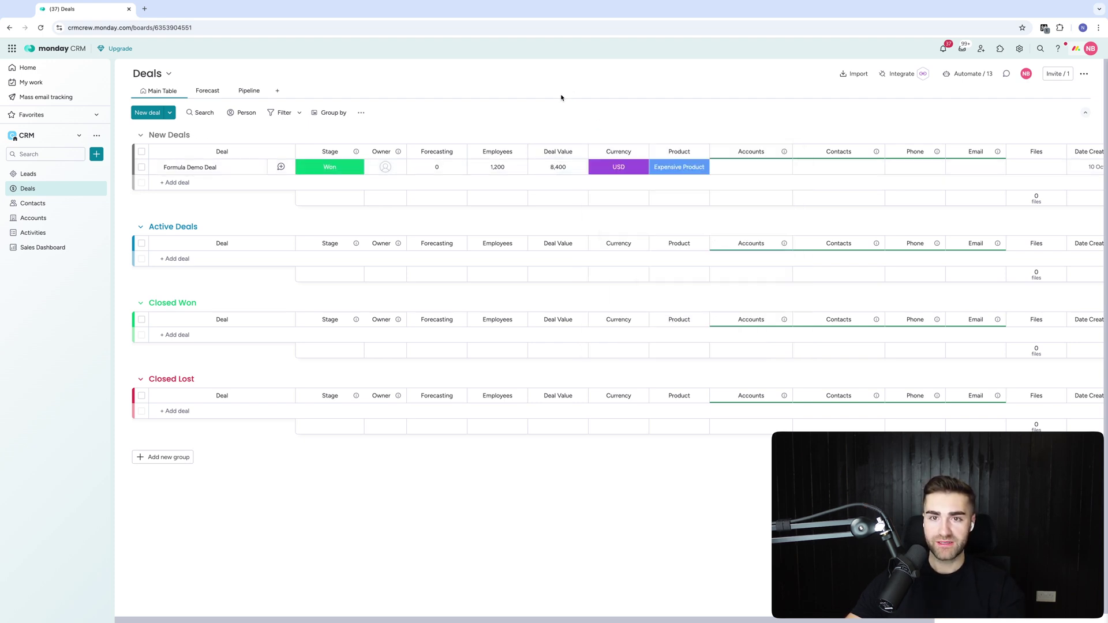
left_click(546, 168)
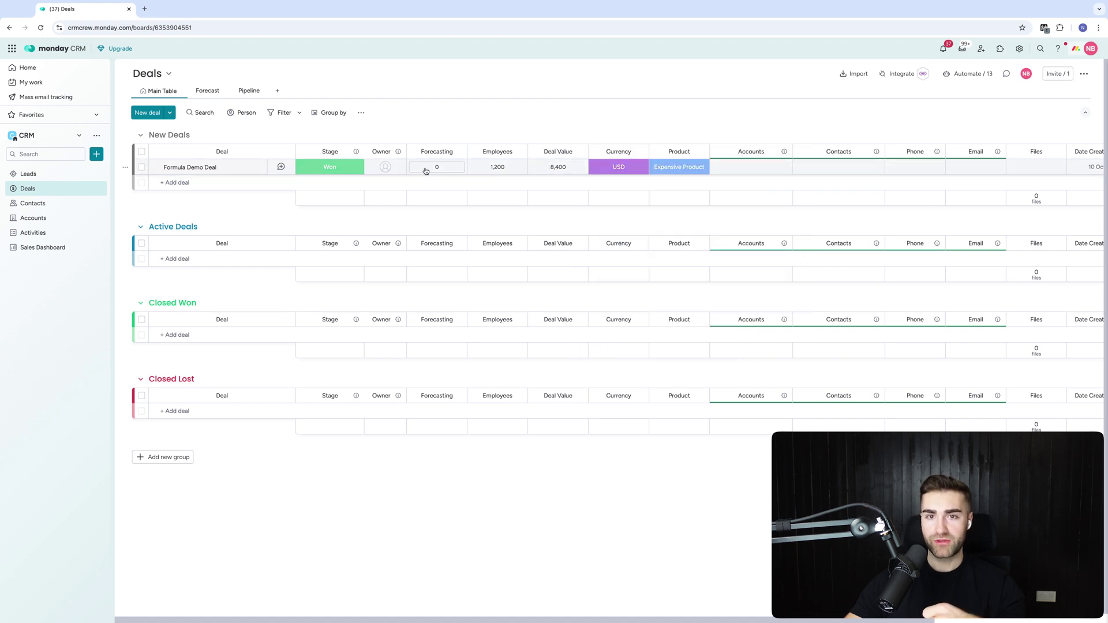